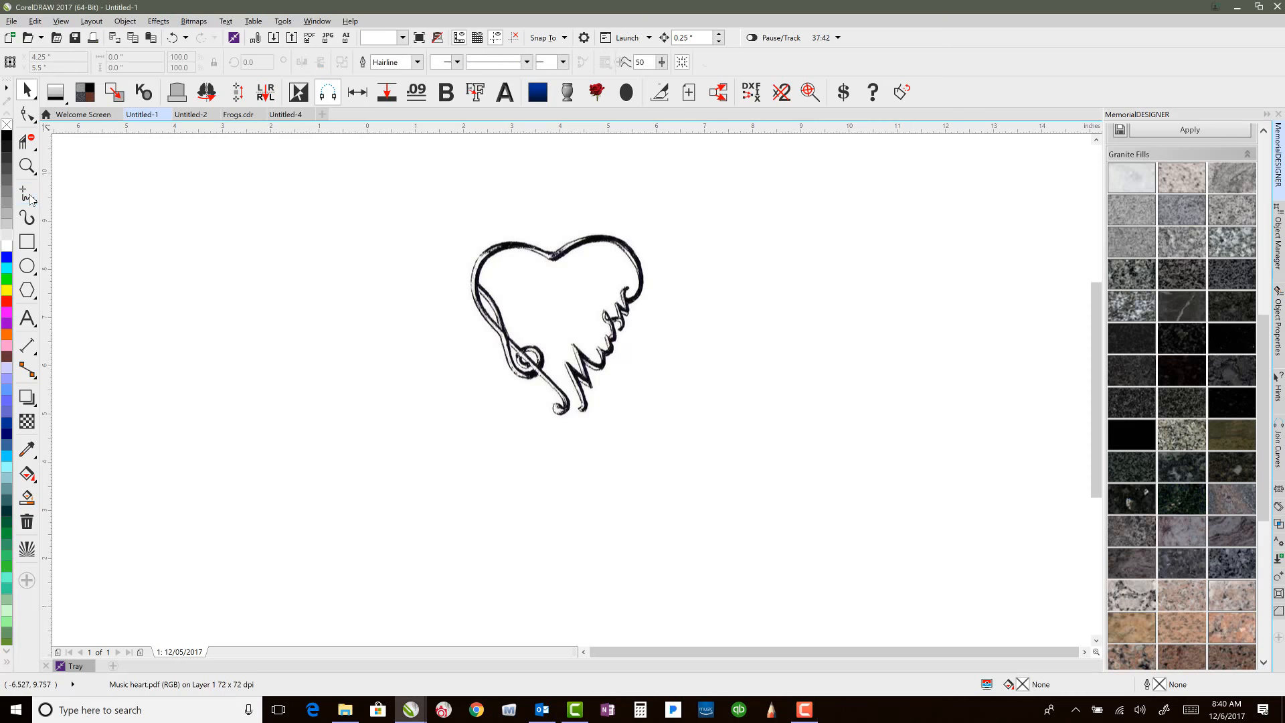
# Step: Draw a straight reference line about 3.6 in long across the heart, from its left outer edge to its right edge
pyautogui.click(472, 291)
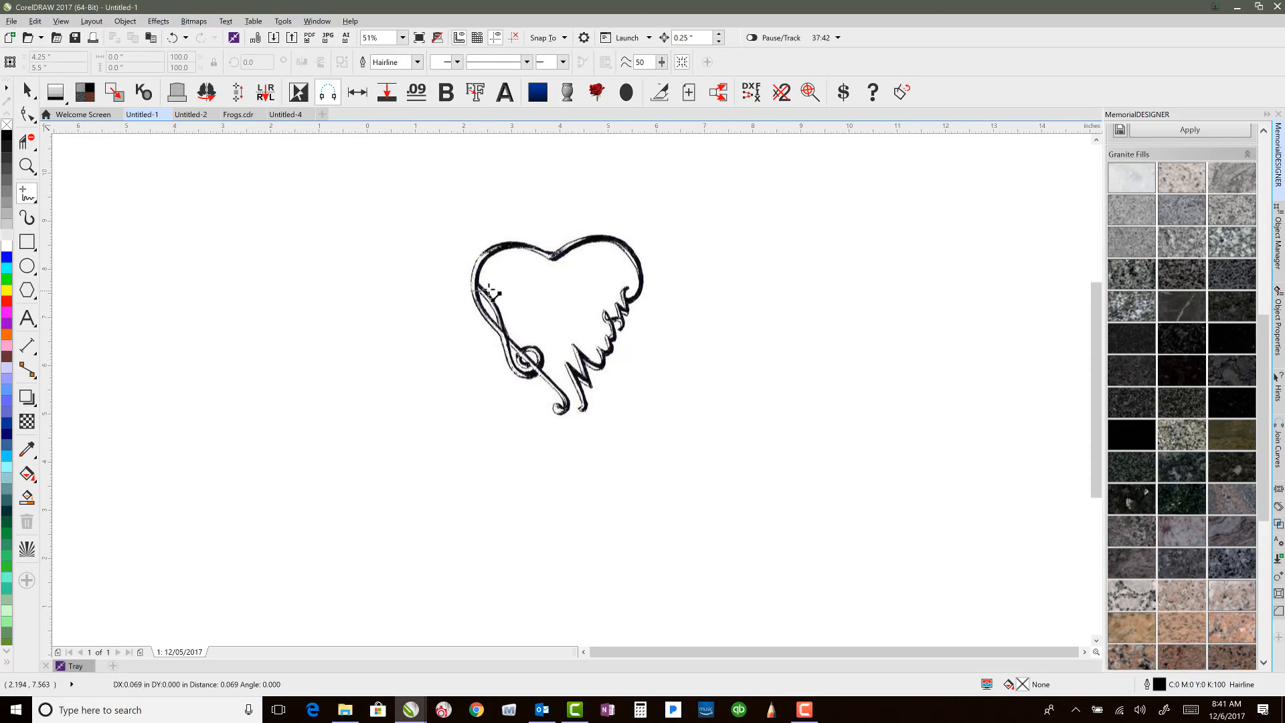
pyautogui.click(644, 271)
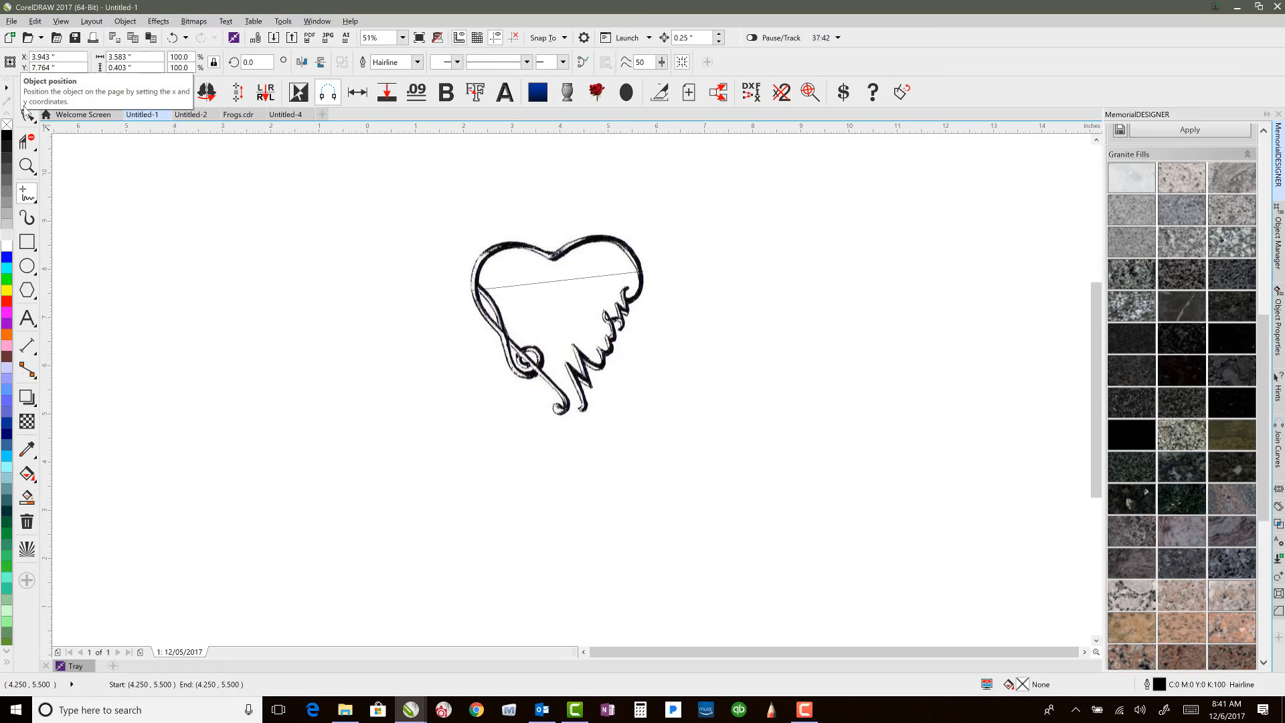
pyautogui.click(27, 92)
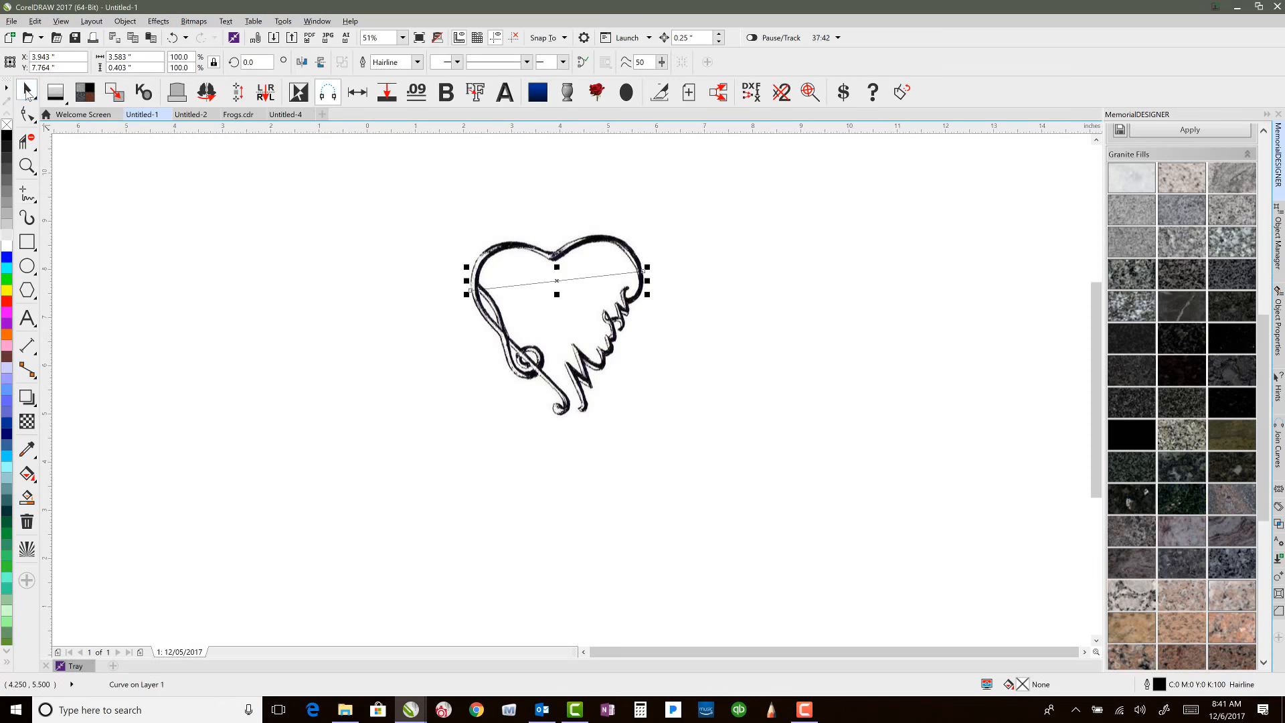
# Step: Auto Size the heart image to the reference line's real-life measurement, straightening the image and deleting the line
pyautogui.keyDown('shift'); pyautogui.click(516, 251); pyautogui.keyUp('shift')
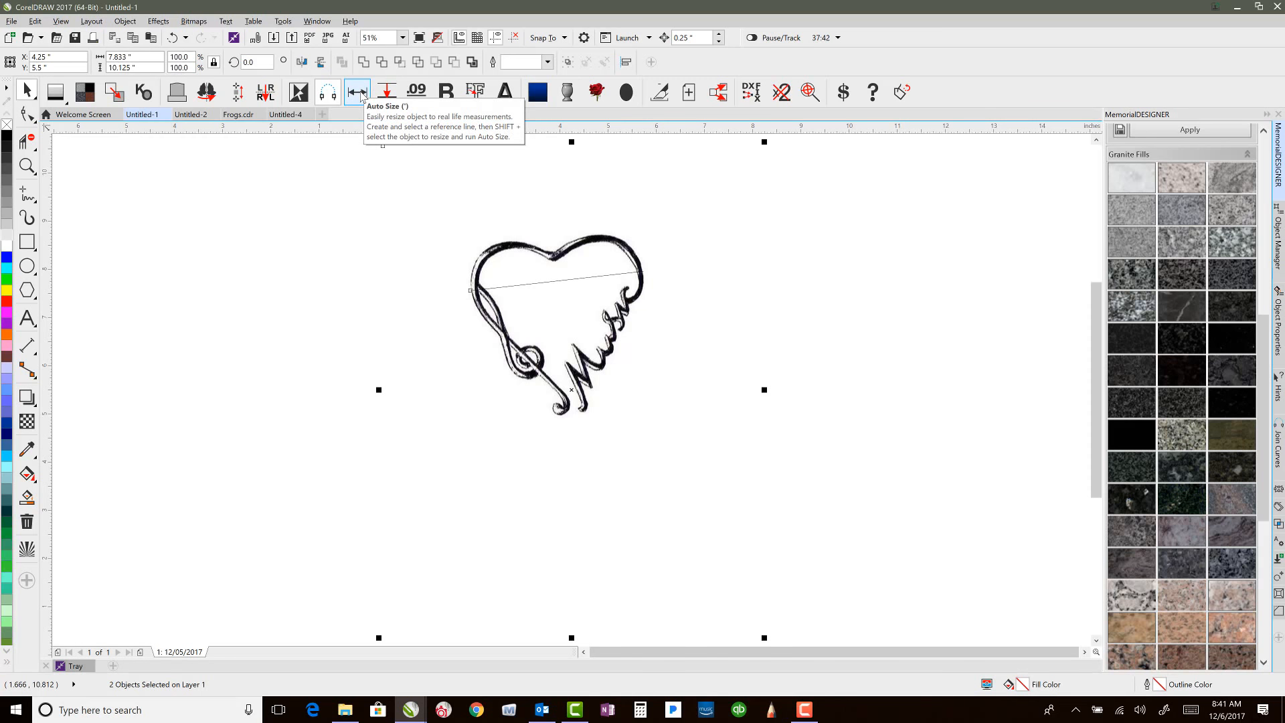
pyautogui.click(358, 92)
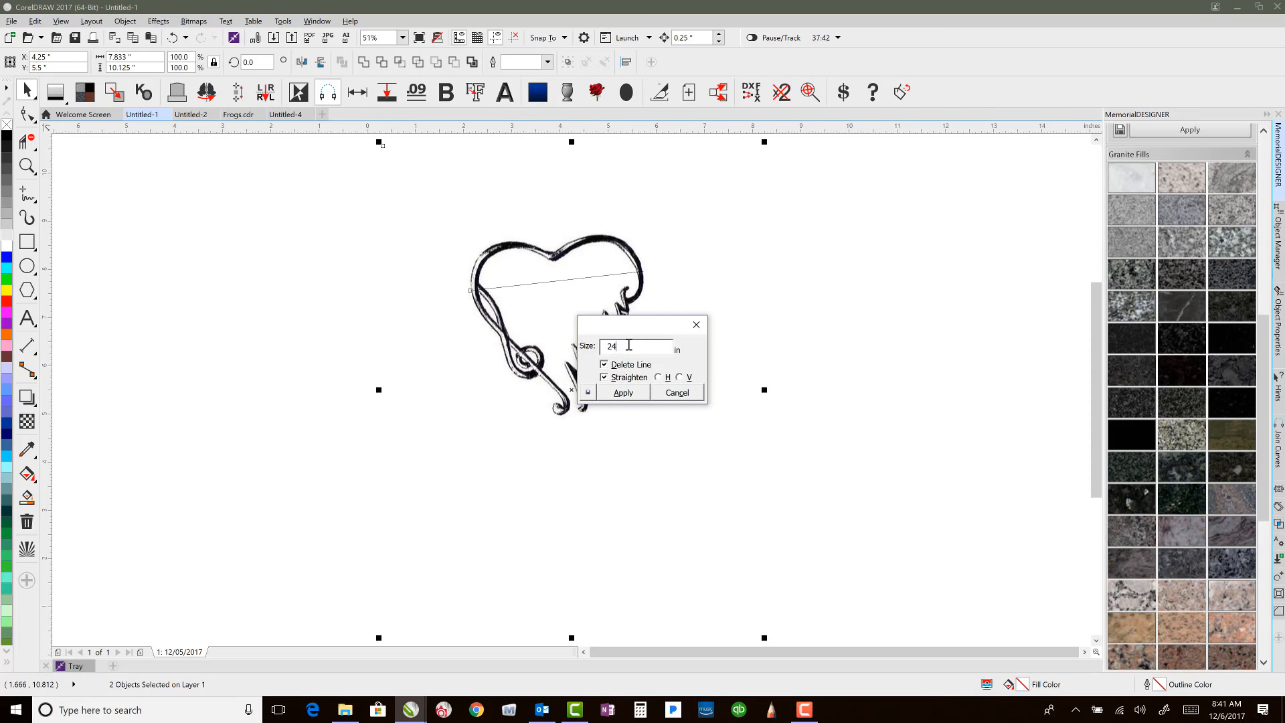
pyautogui.moveTo(628, 345); pyautogui.dragTo(601, 346)
pyautogui.click(622, 394)
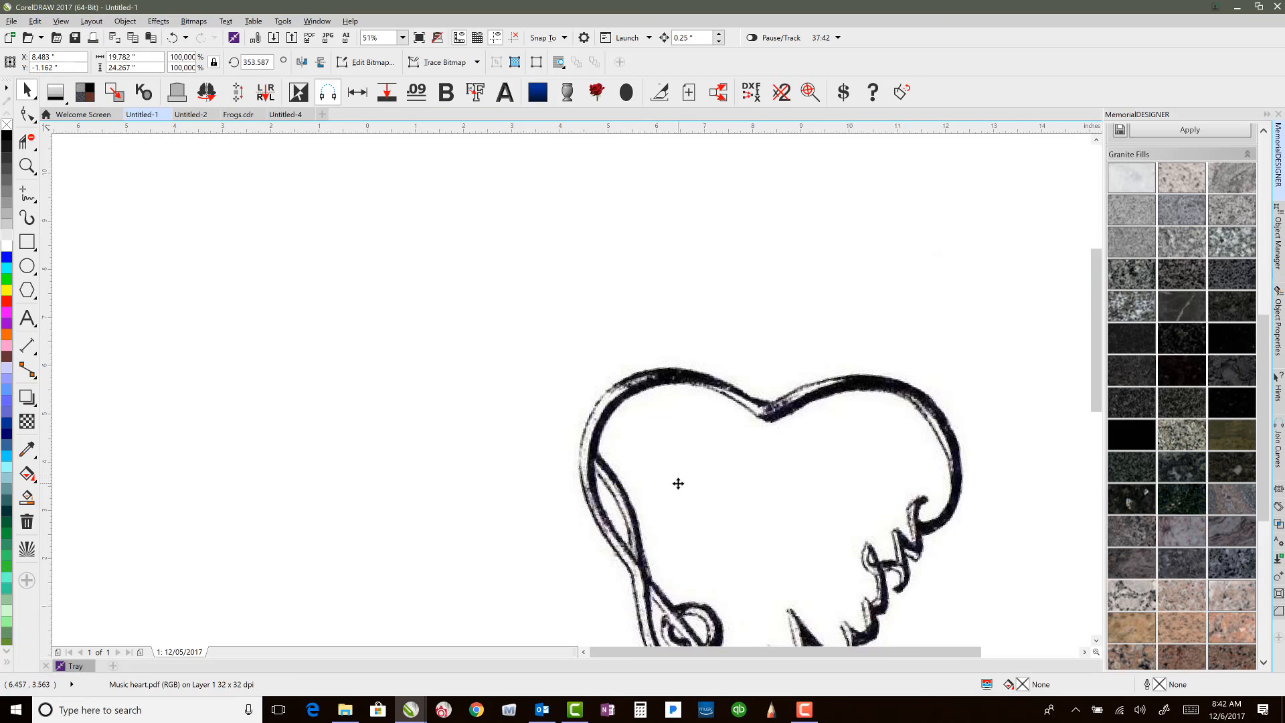
pyautogui.press('F4')
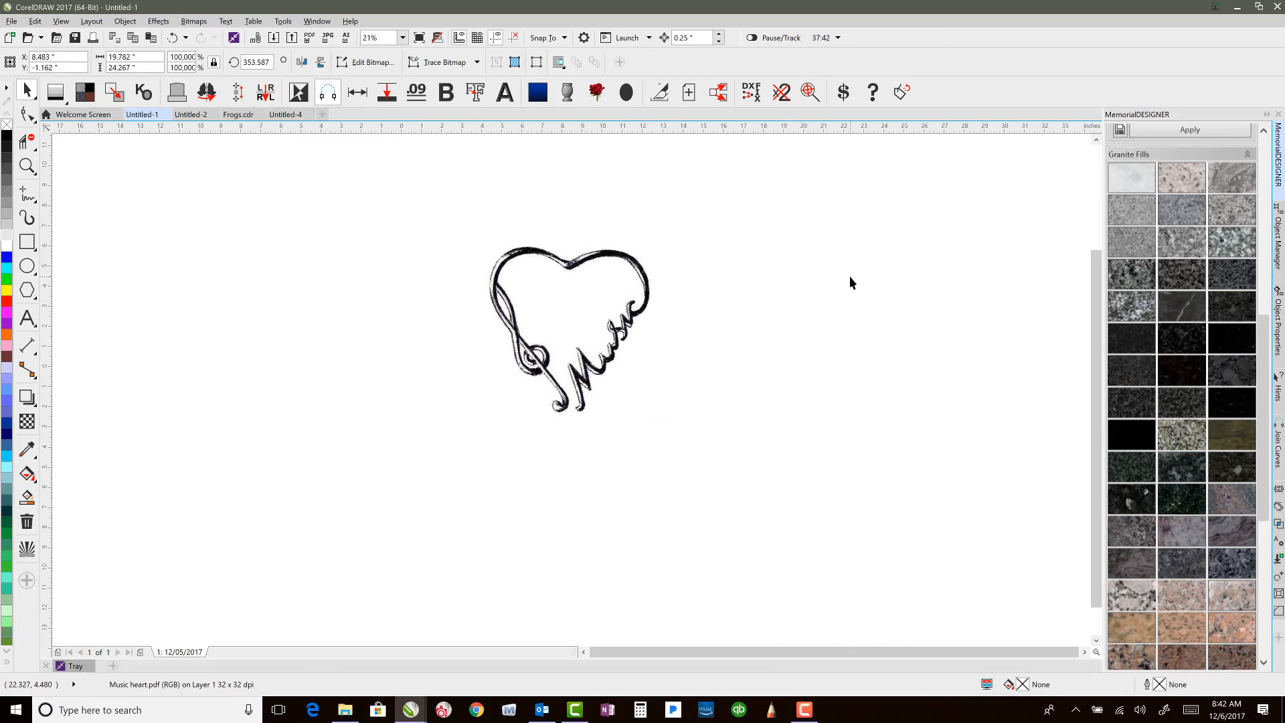
pyautogui.click(836, 274)
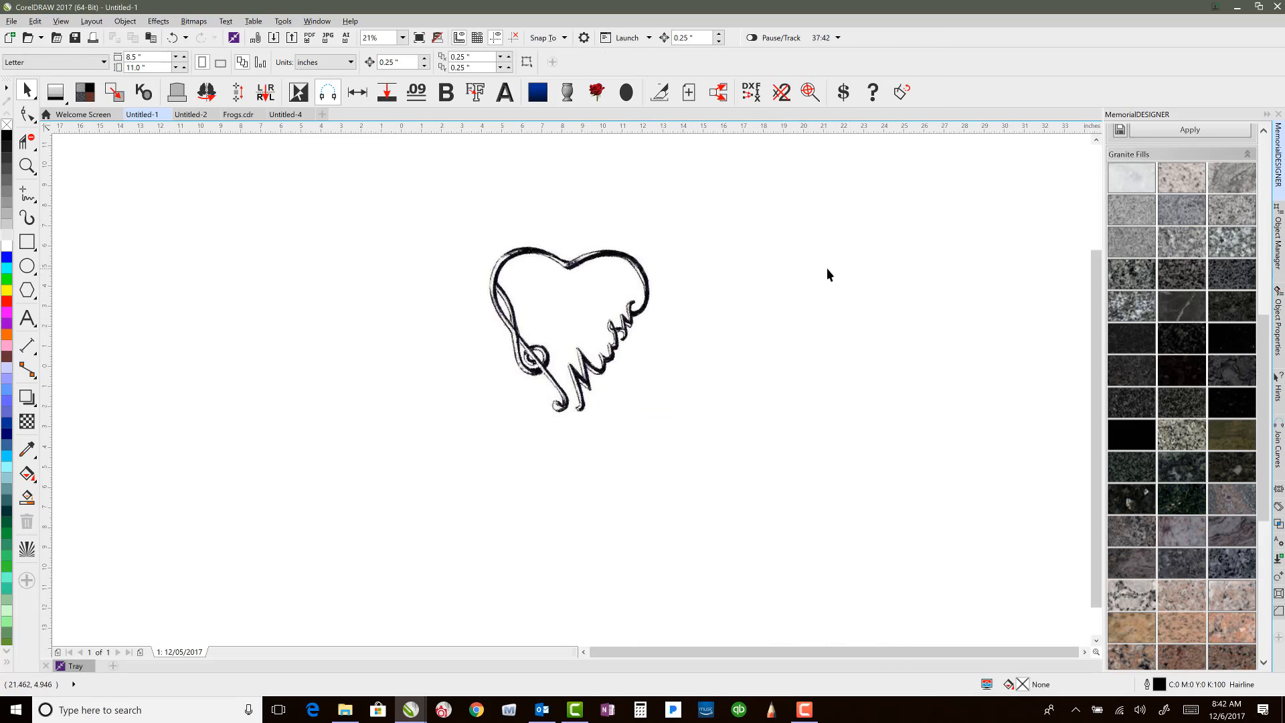
pyautogui.click(653, 268)
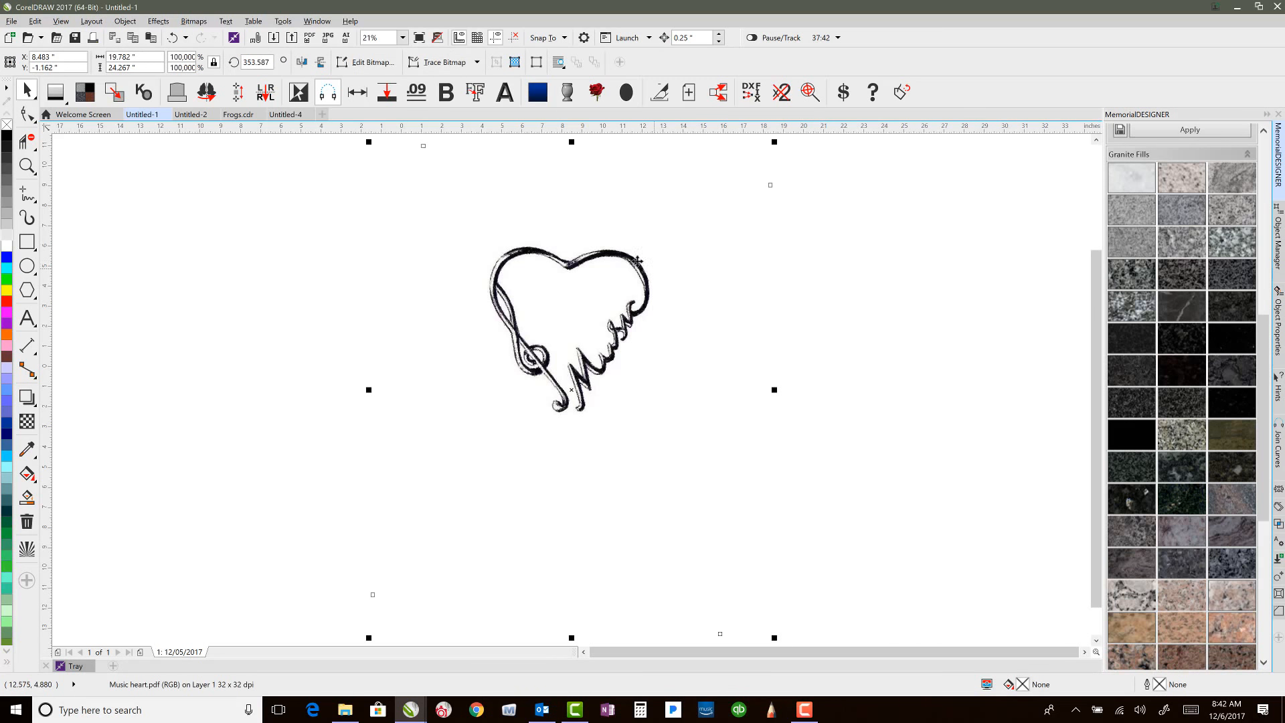
pyautogui.click(113, 58)
pyautogui.press('Escape')
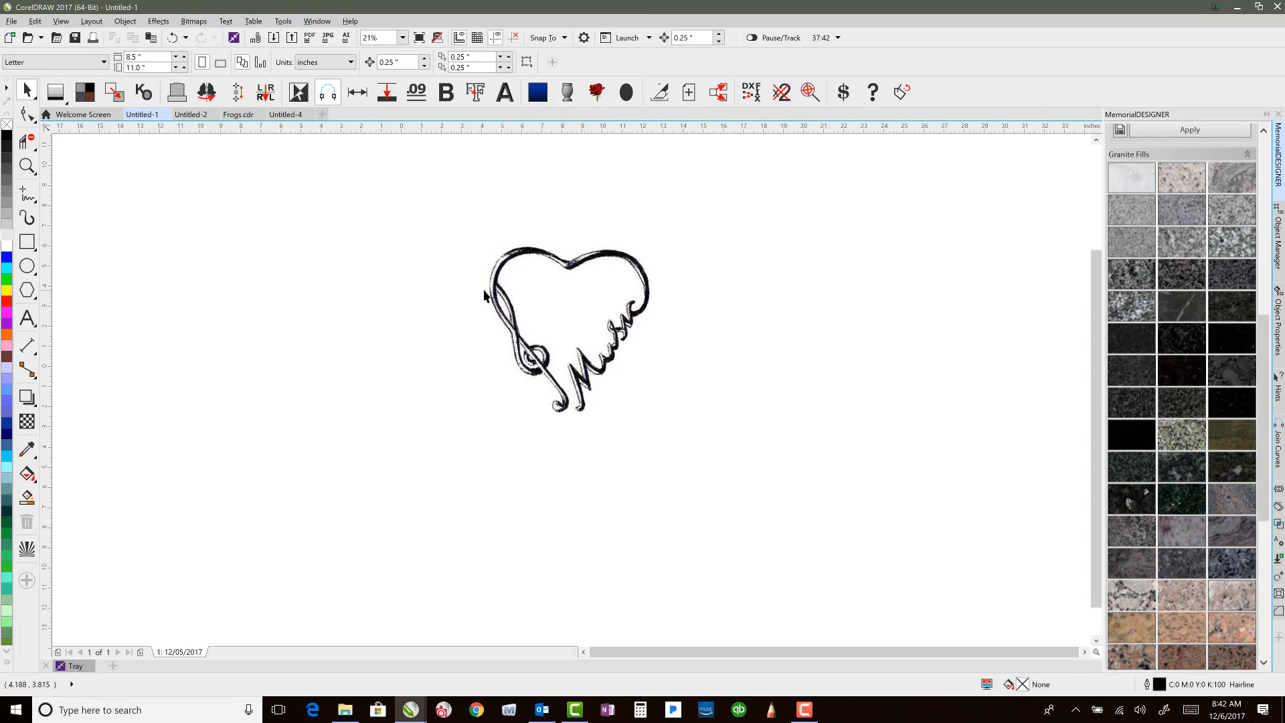
pyautogui.rightClick(585, 304)
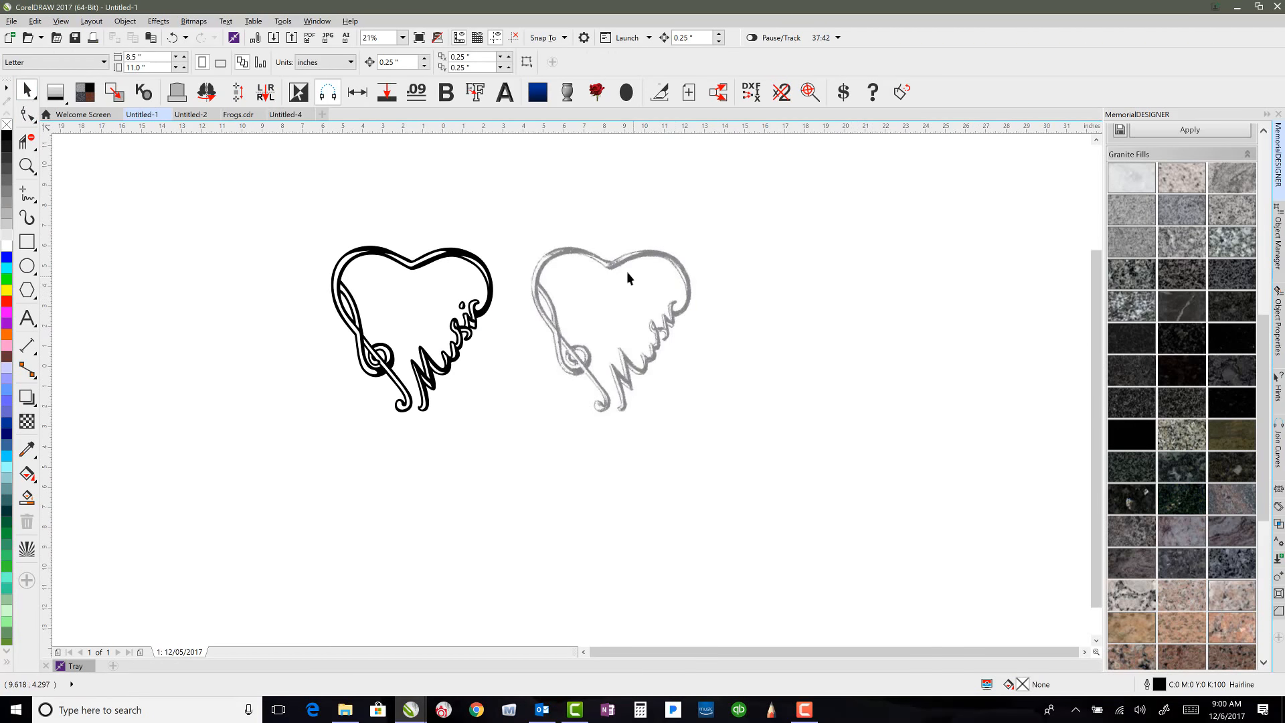
# Step: Open the ruler calibration from the Zoom, Pan Tool options
pyautogui.click(281, 21)
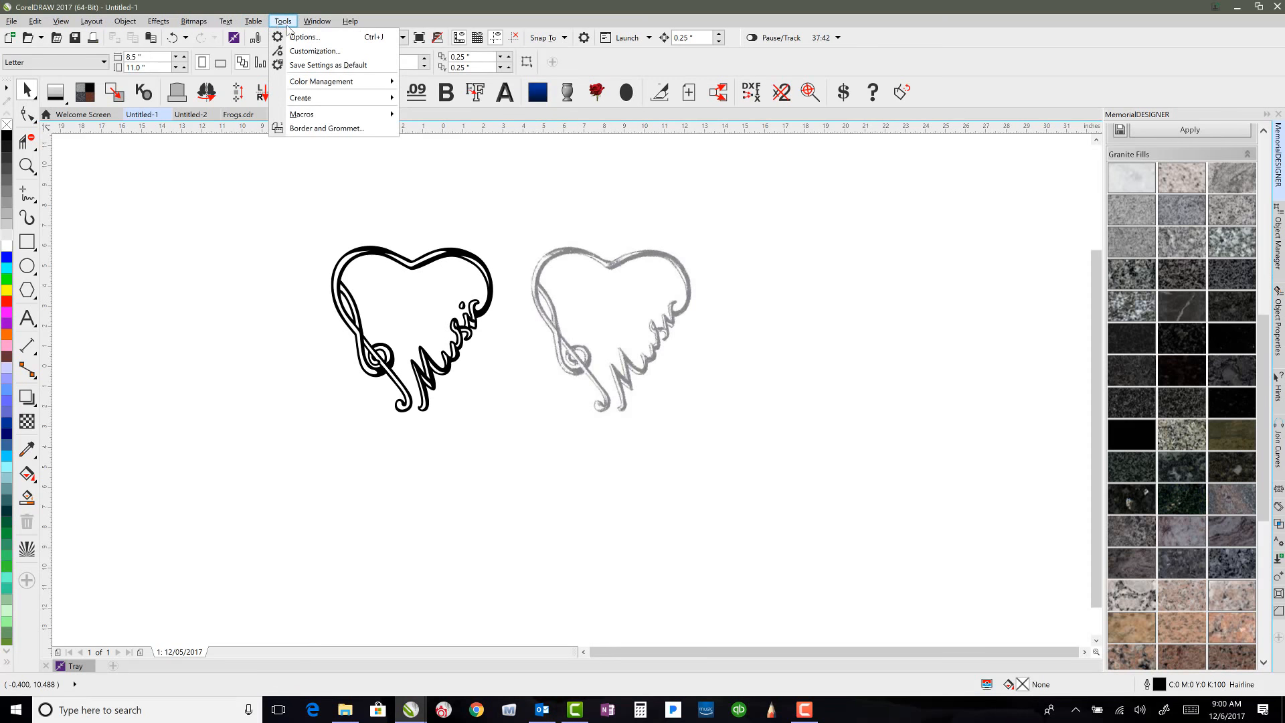
pyautogui.click(295, 37)
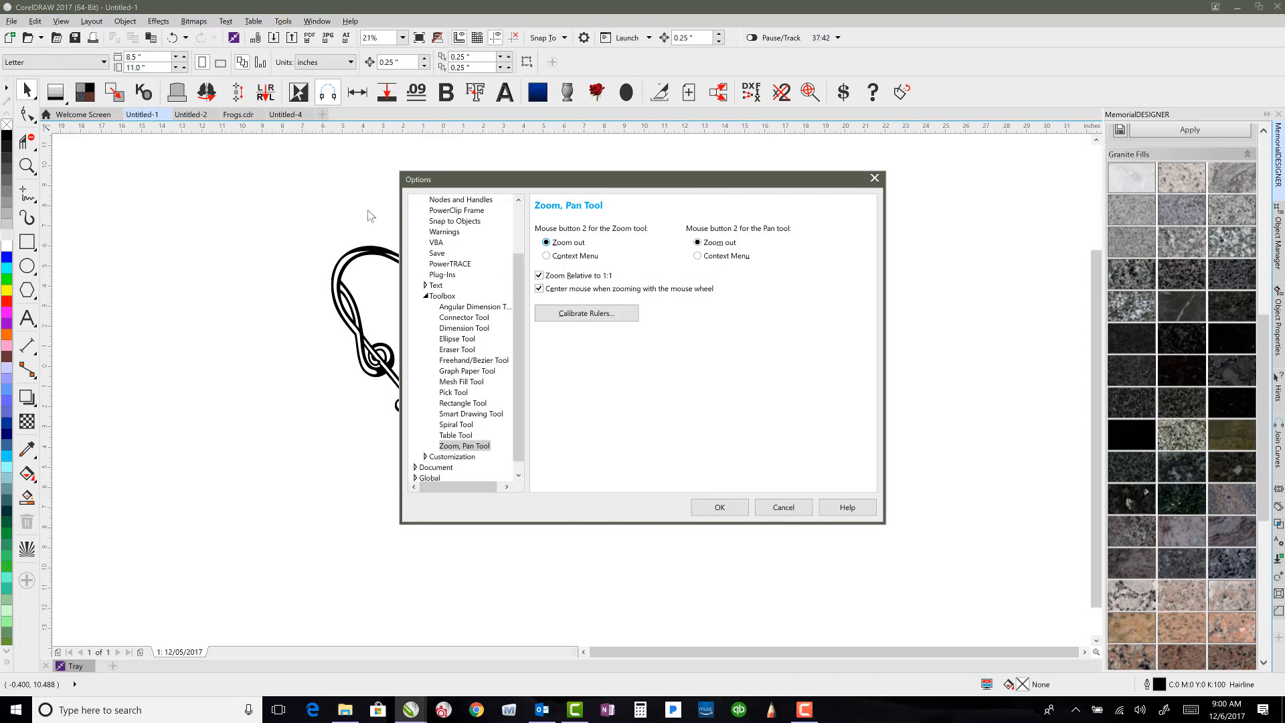
pyautogui.click(446, 297)
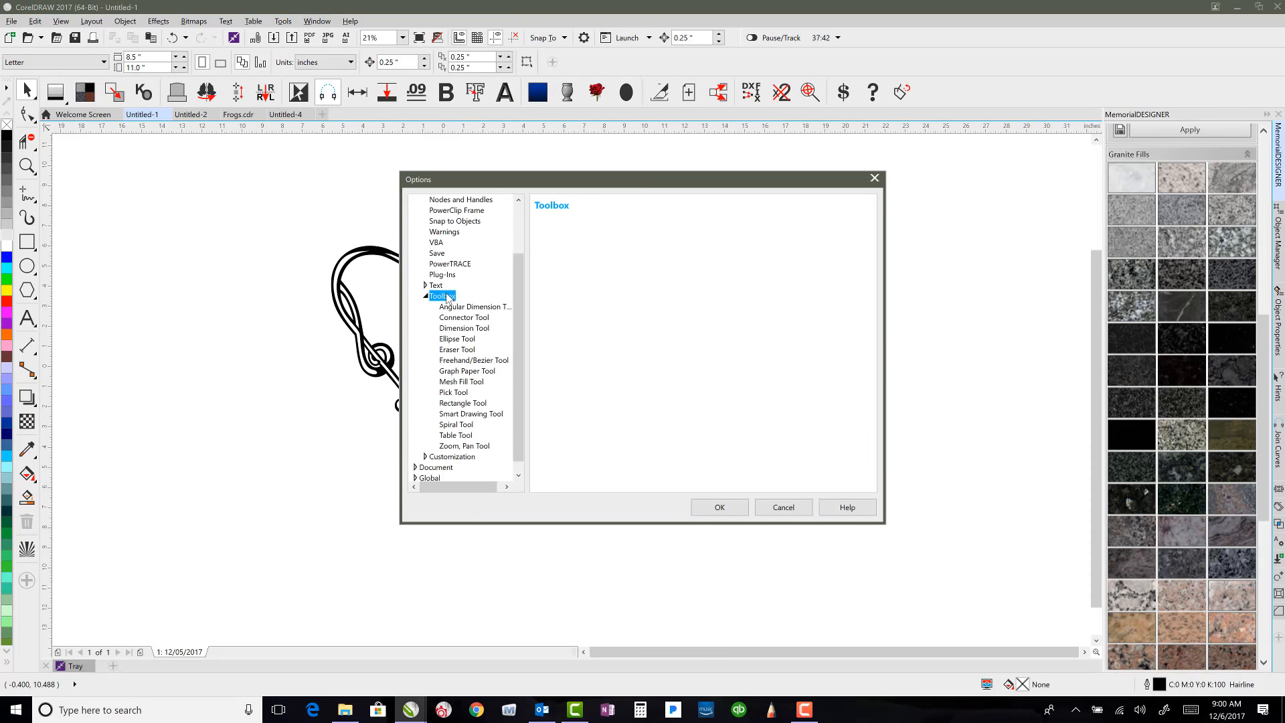
pyautogui.click(467, 447)
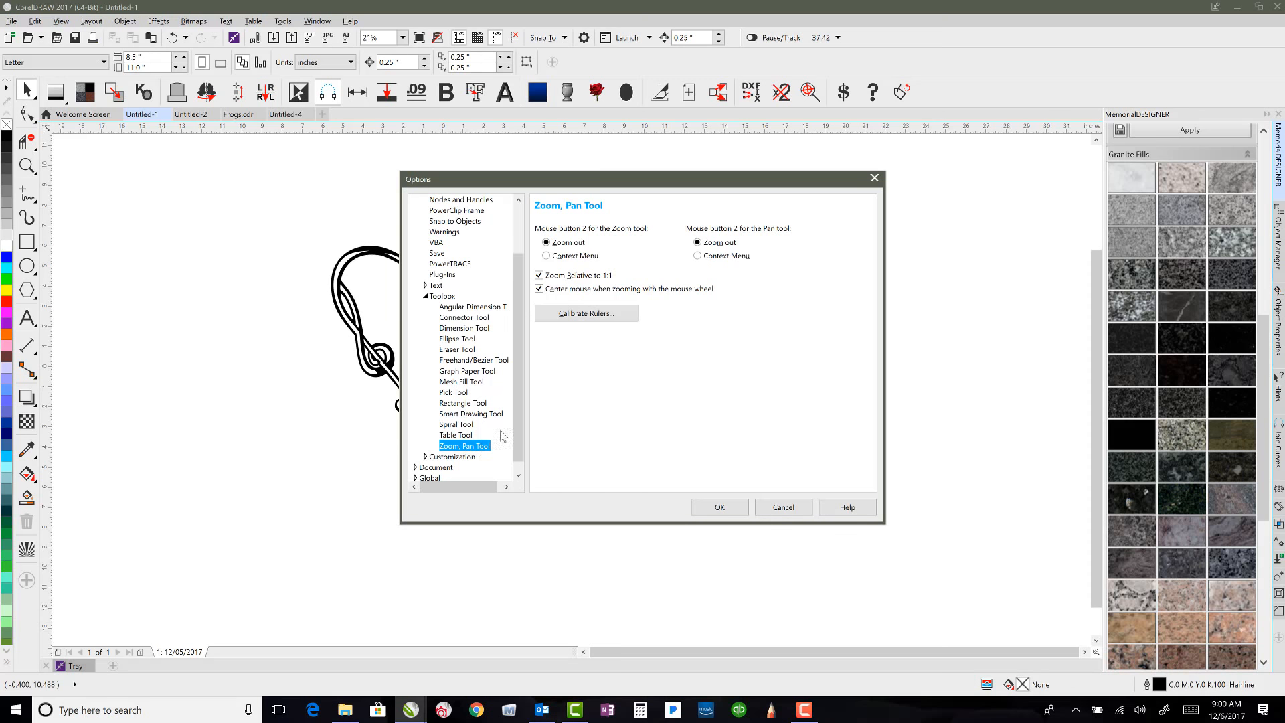
pyautogui.click(574, 312)
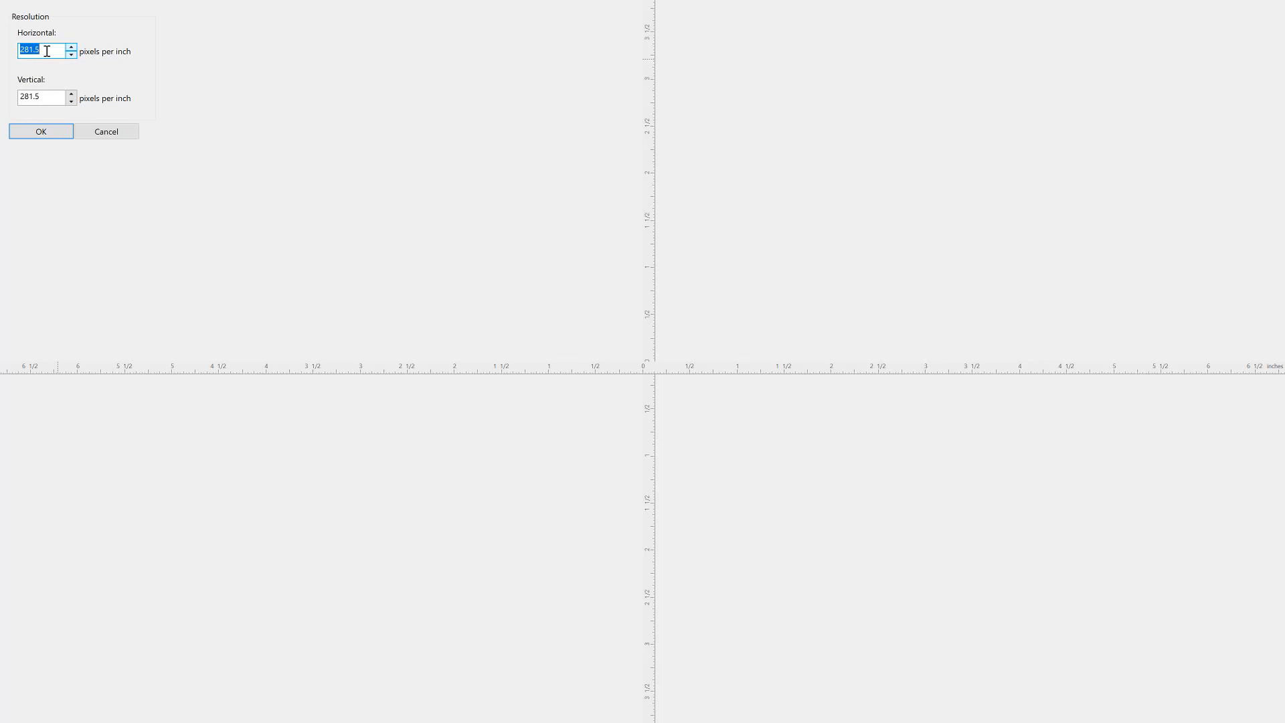
# Step: Set the horizontal and vertical ruler resolution to 100 pixels per inch
pyautogui.moveTo(53, 51); pyautogui.dragTo(20, 52)
pyautogui.write('100')
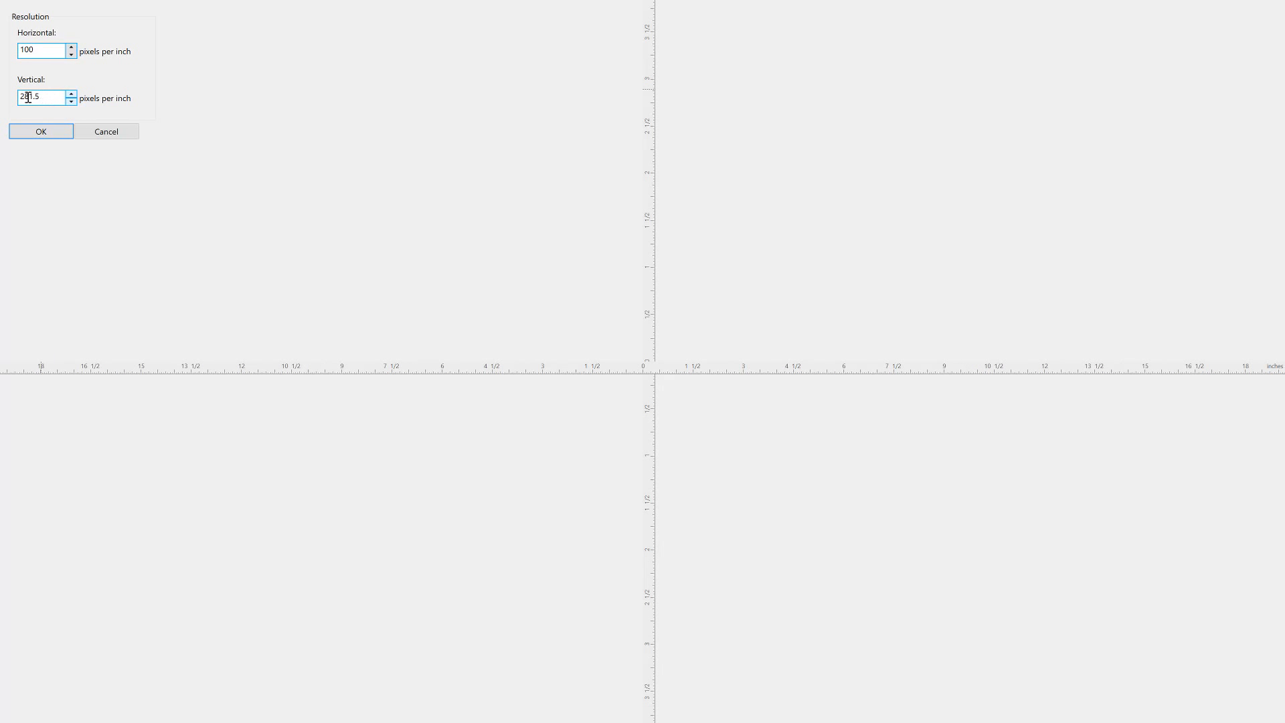
pyautogui.moveTo(42, 98); pyautogui.dragTo(3, 98)
pyautogui.write('100')
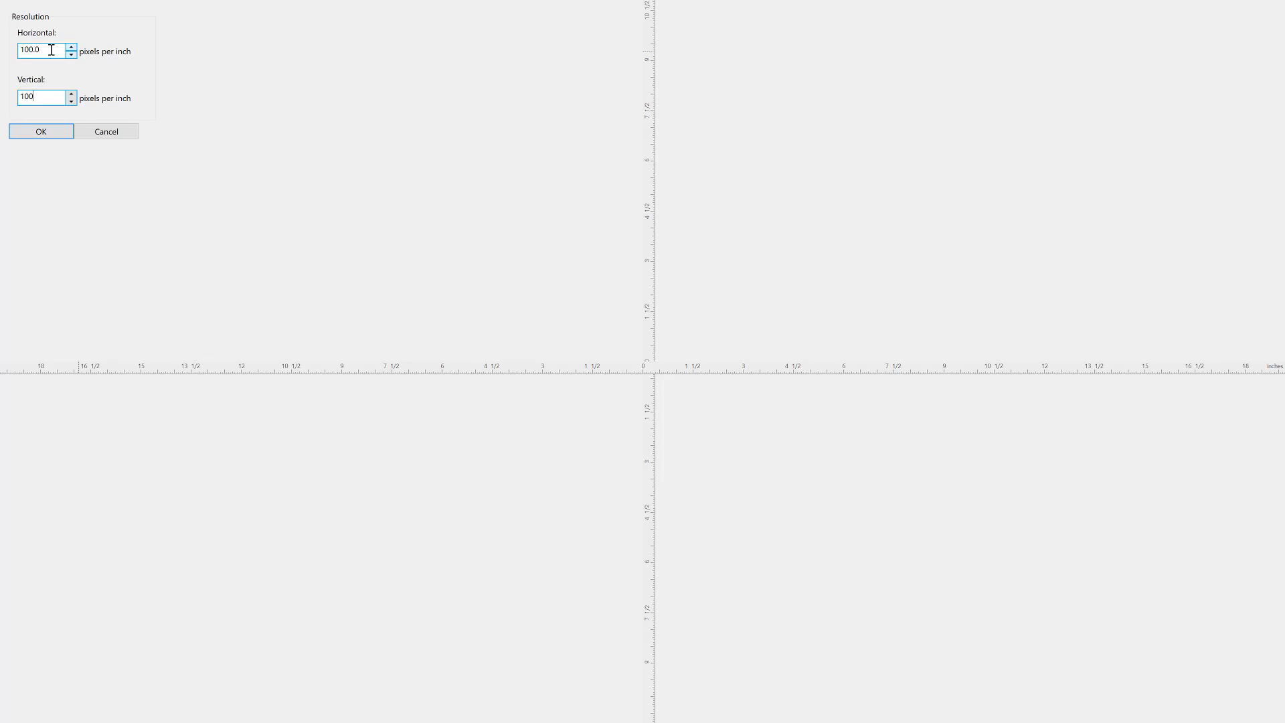
# Step: Set the horizontal and vertical ruler resolution to 281.5 pixels per inch and accept the options
pyautogui.moveTo(50, 49); pyautogui.dragTo(8, 59)
pyautogui.write('281.5')
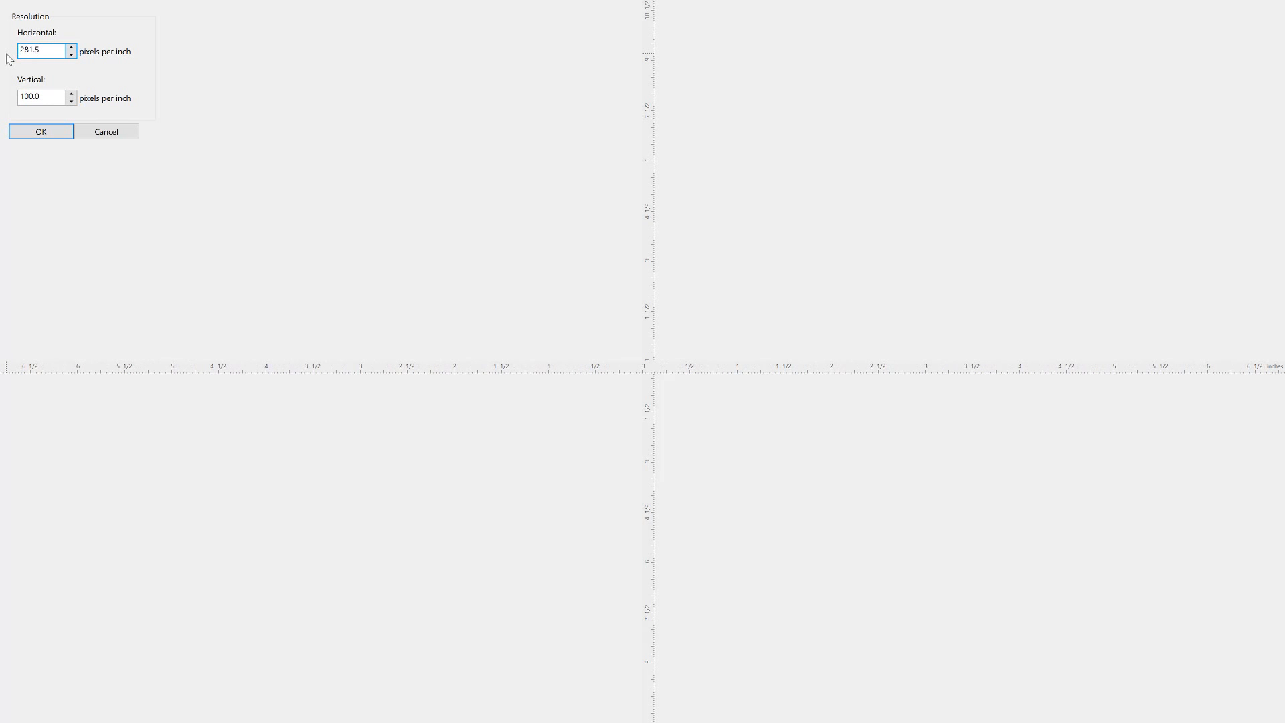
pyautogui.press('Tab')
pyautogui.write('28.')
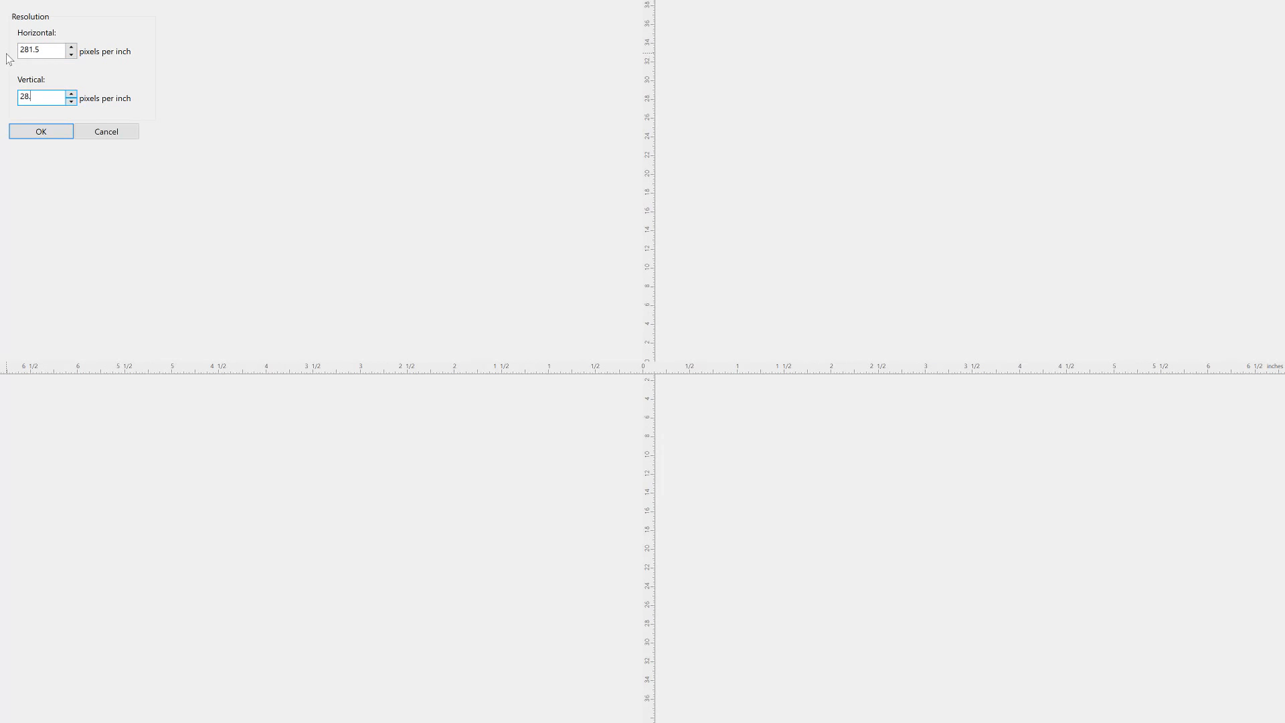
pyautogui.write('1.5')
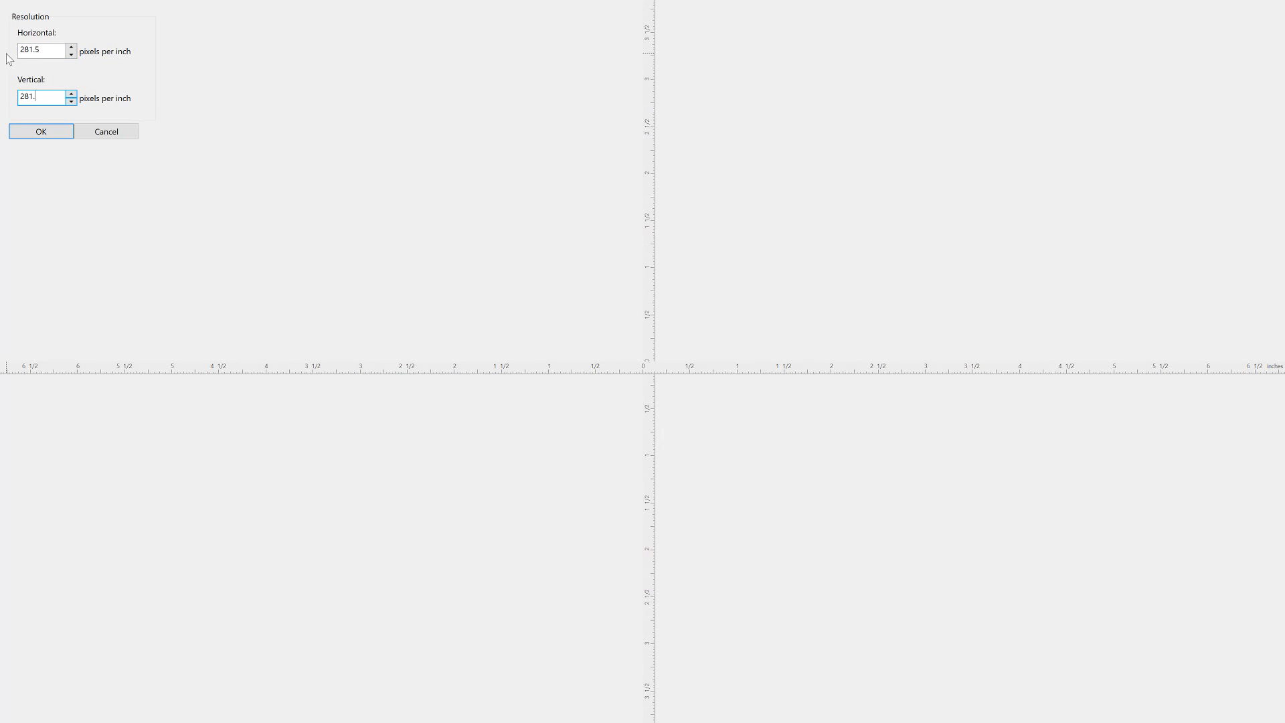
pyautogui.click(41, 132)
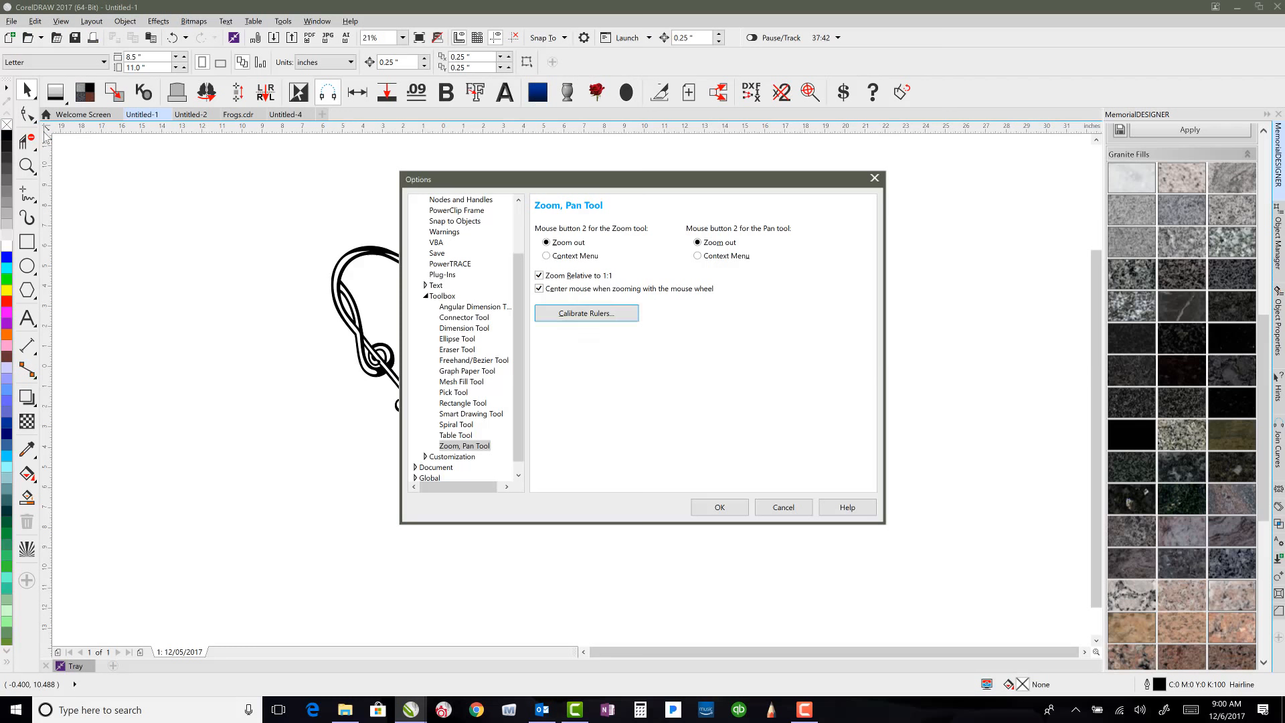
pyautogui.click(718, 506)
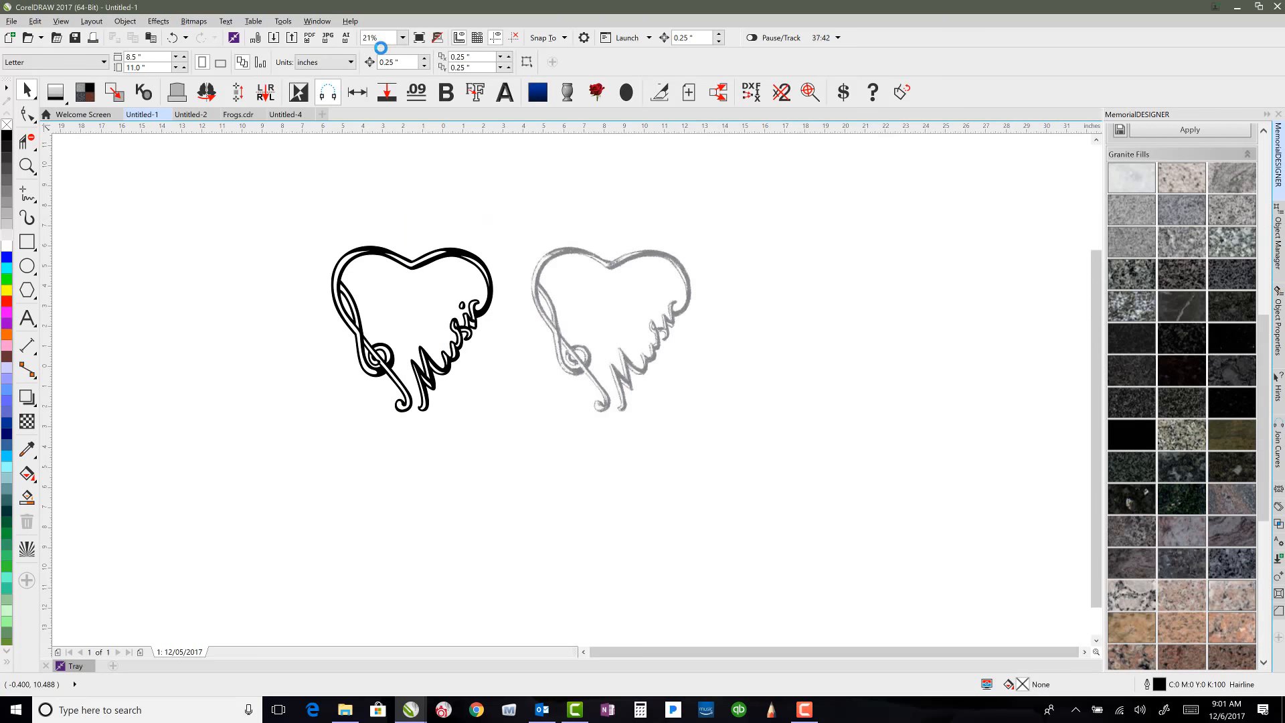
# Step: View the upper part of the black vector heart at 100% zoom to check it at actual size
pyautogui.moveTo(382, 38); pyautogui.dragTo(355, 43)
pyautogui.write('100')
pyautogui.press('Return')
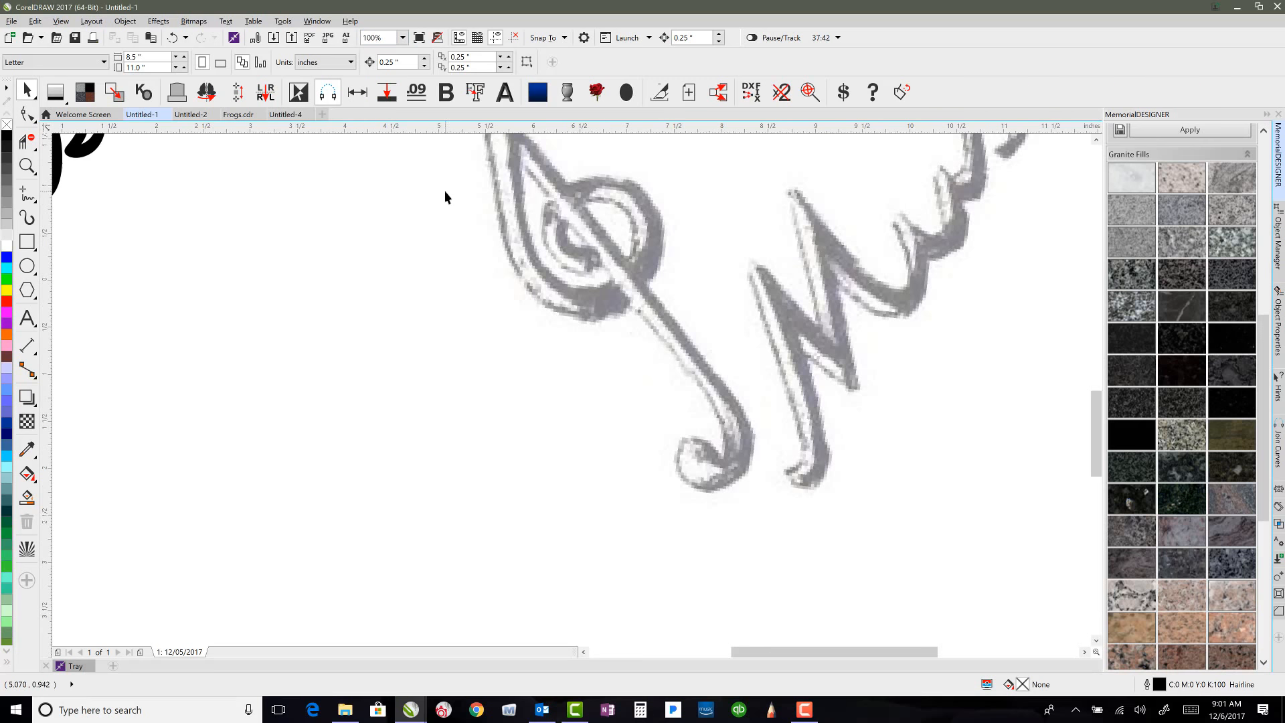
pyautogui.moveTo(783, 654); pyautogui.dragTo(650, 675)
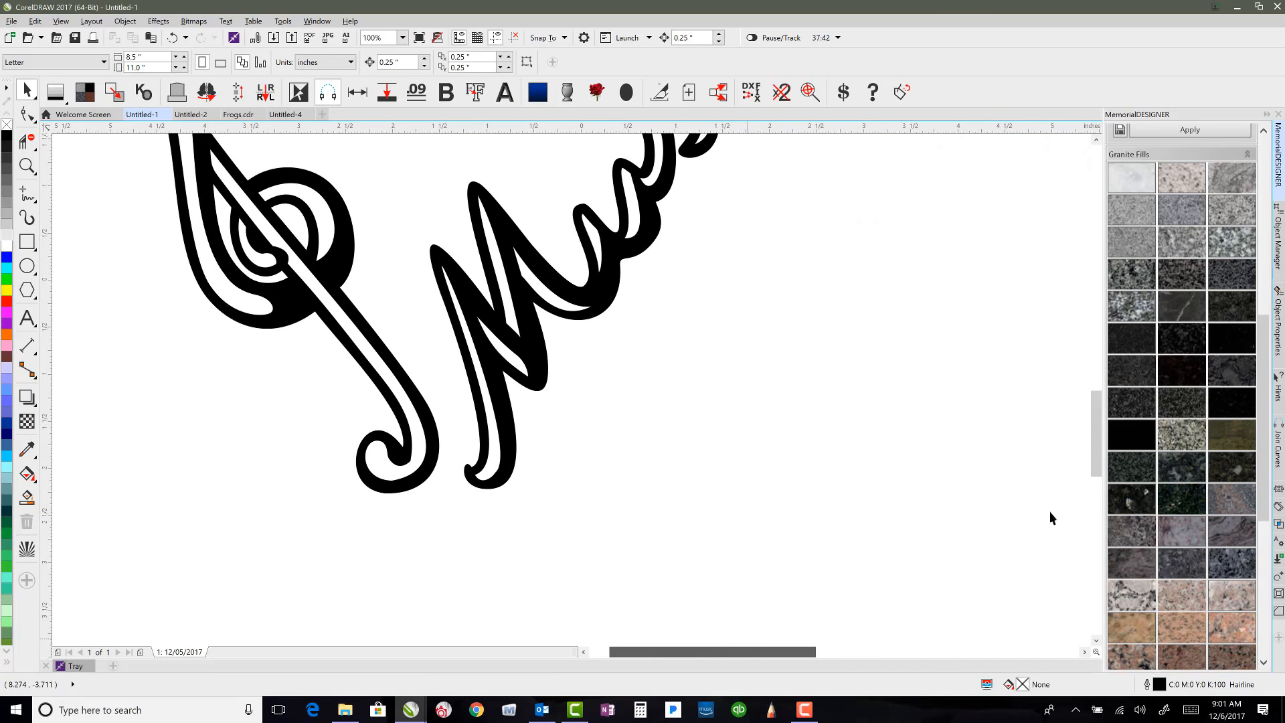
pyautogui.moveTo(1095, 436); pyautogui.dragTo(1093, 369)
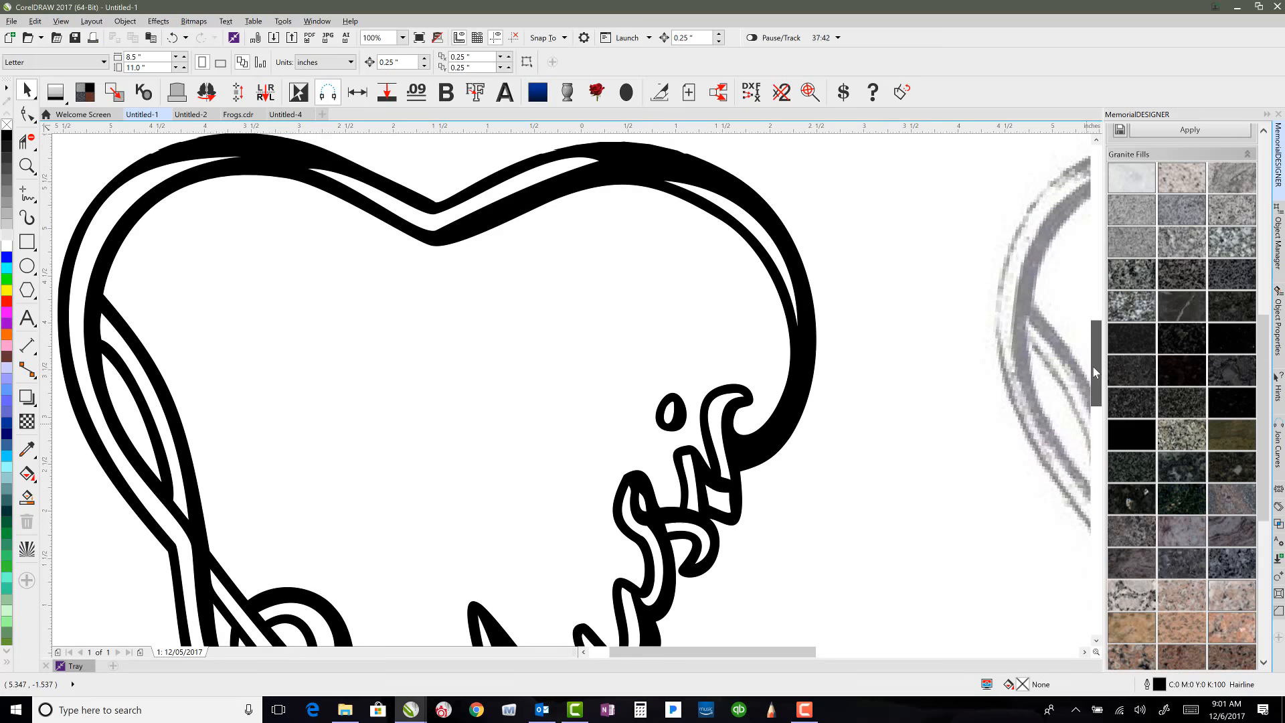
pyautogui.moveTo(1097, 360); pyautogui.dragTo(1094, 350)
# Step: Examine the nodes and curve handles of the black vector heart and its Music lettering with the Shape tool
pyautogui.click(24, 110)
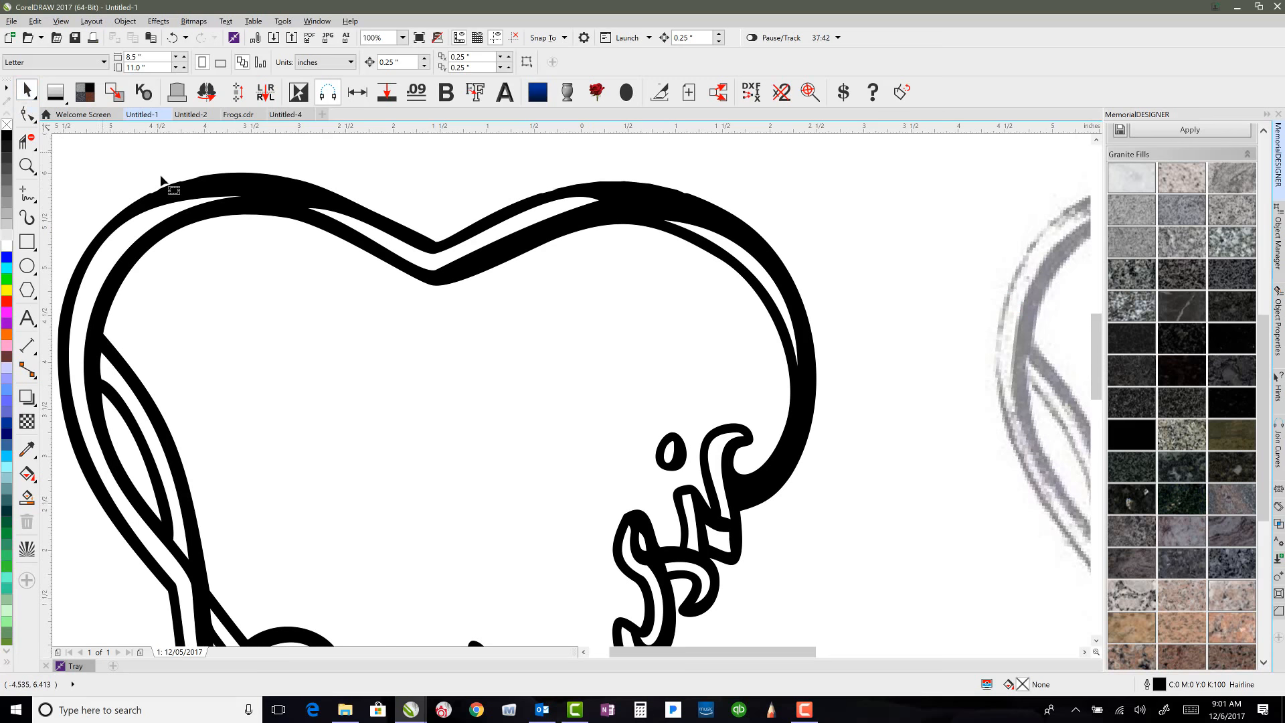
pyautogui.click(194, 179)
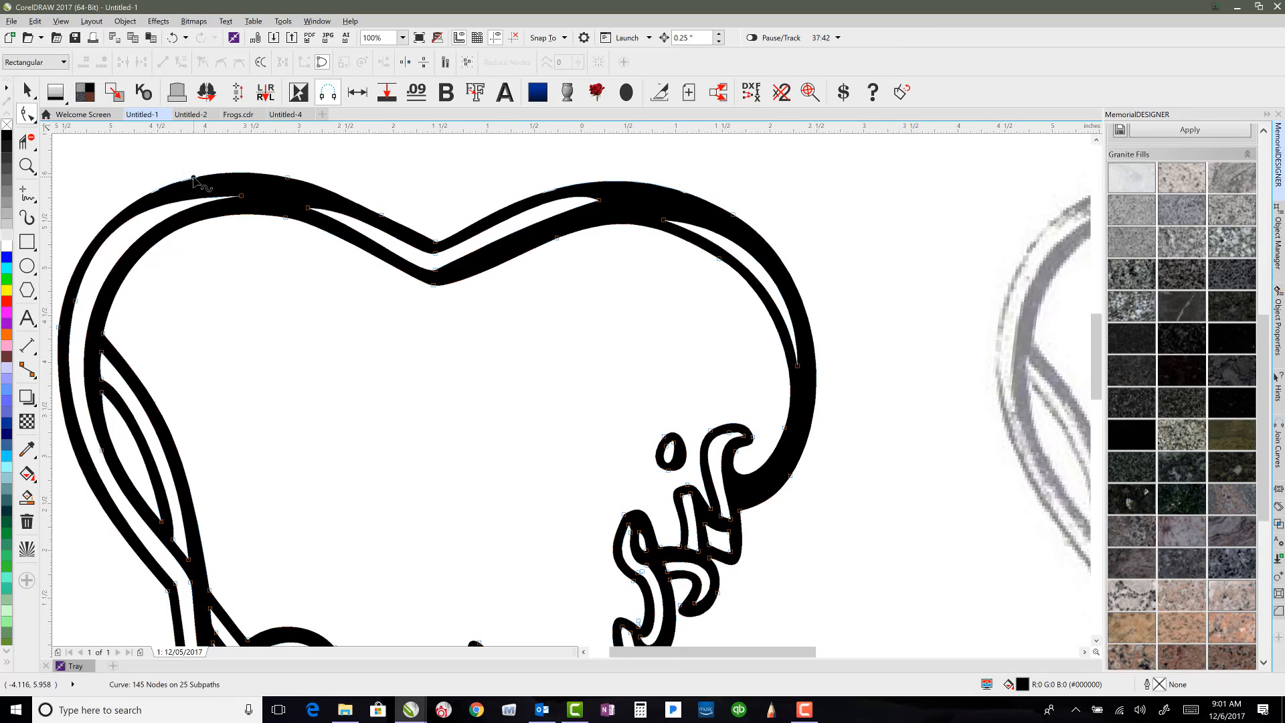
pyautogui.moveTo(193, 177); pyautogui.dragTo(195, 177)
pyautogui.hotkey('ctrl', 'z')
pyautogui.click(729, 434)
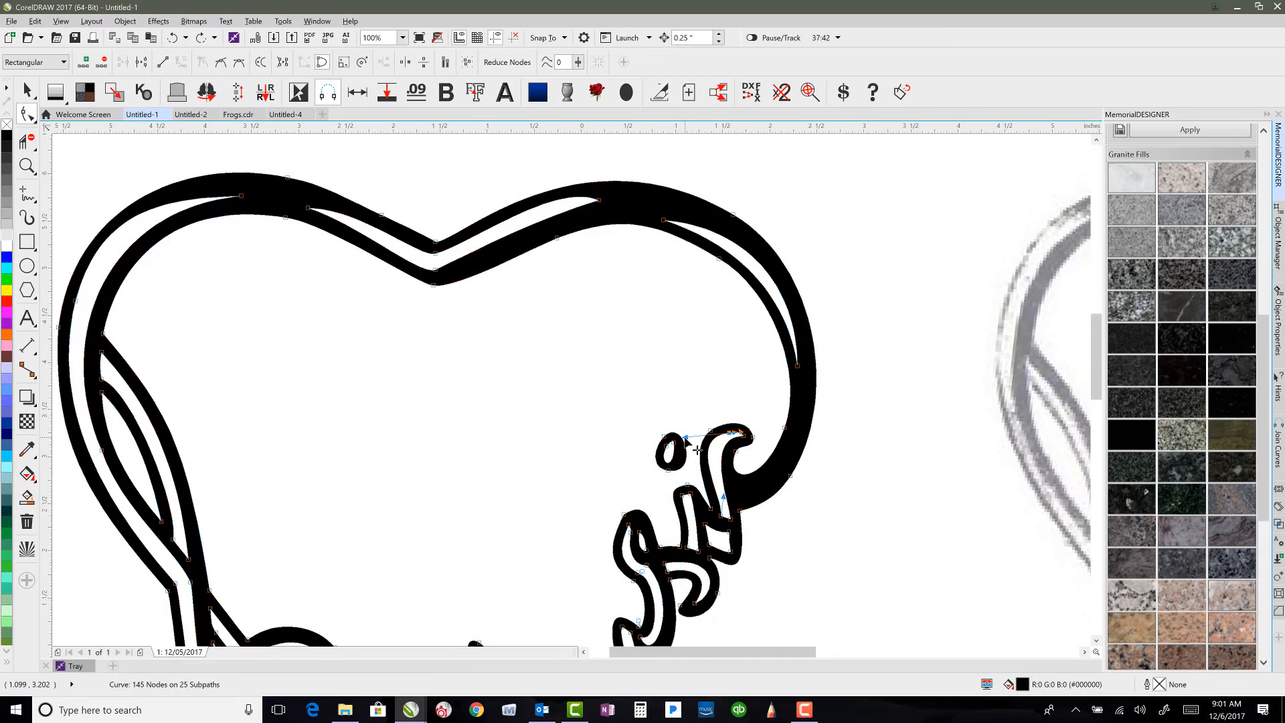
pyautogui.moveTo(685, 438); pyautogui.dragTo(686, 438)
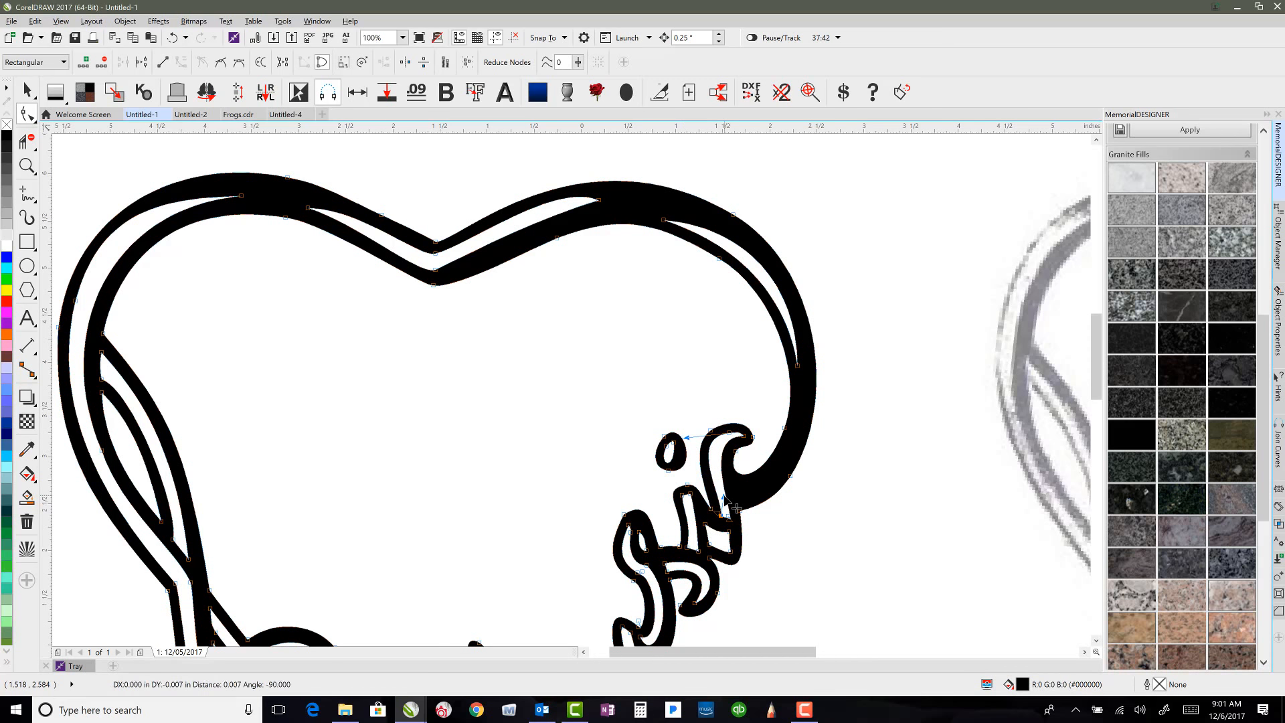
pyautogui.click(680, 547)
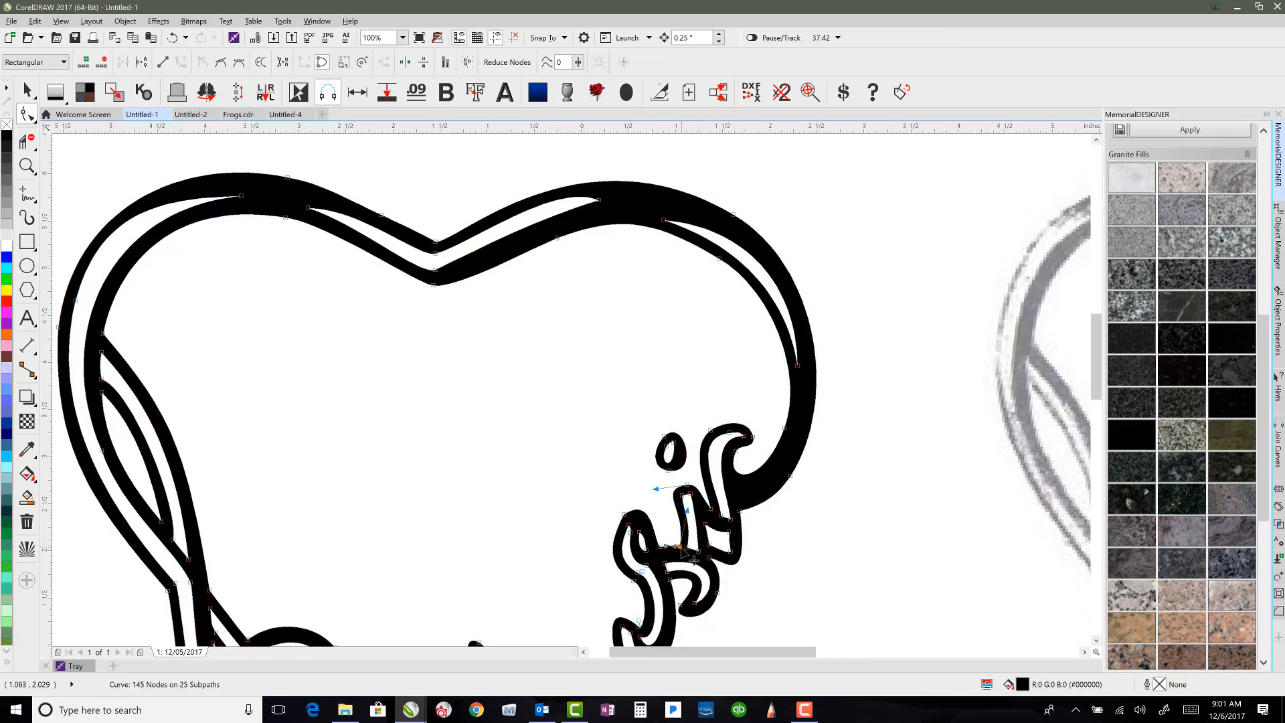
pyautogui.click(676, 525)
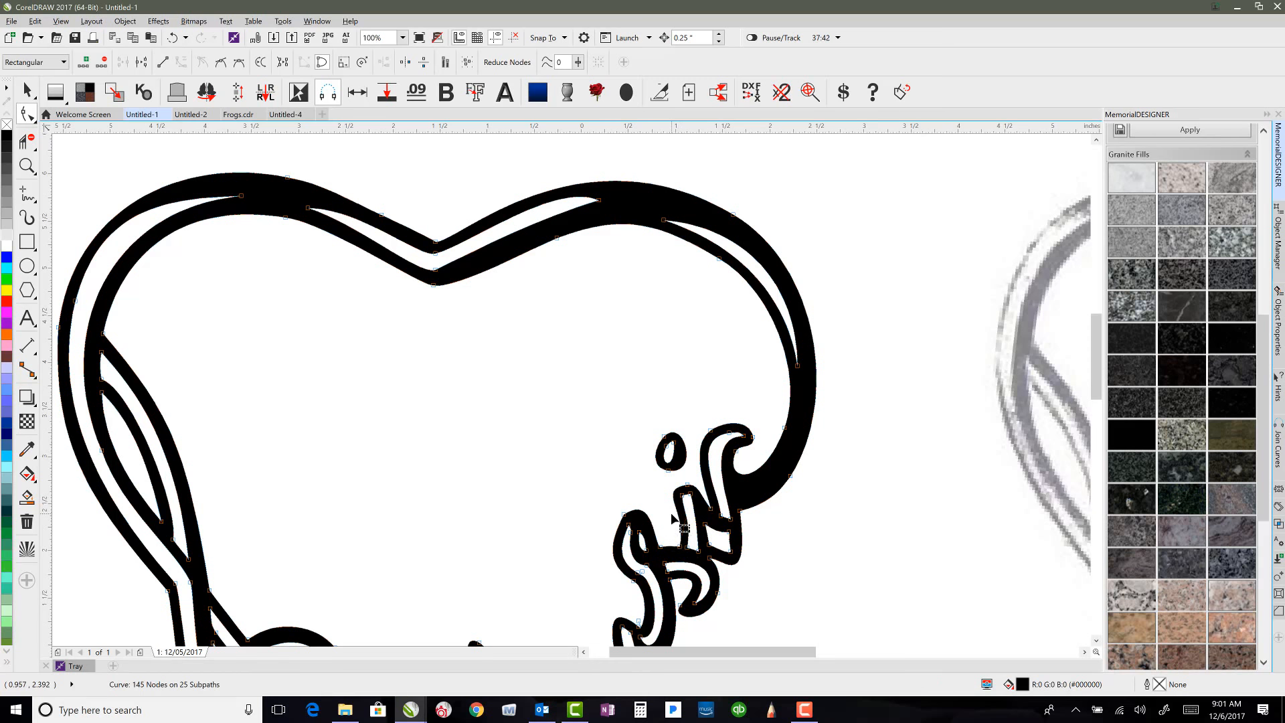
pyautogui.click(646, 545)
pyautogui.click(516, 328)
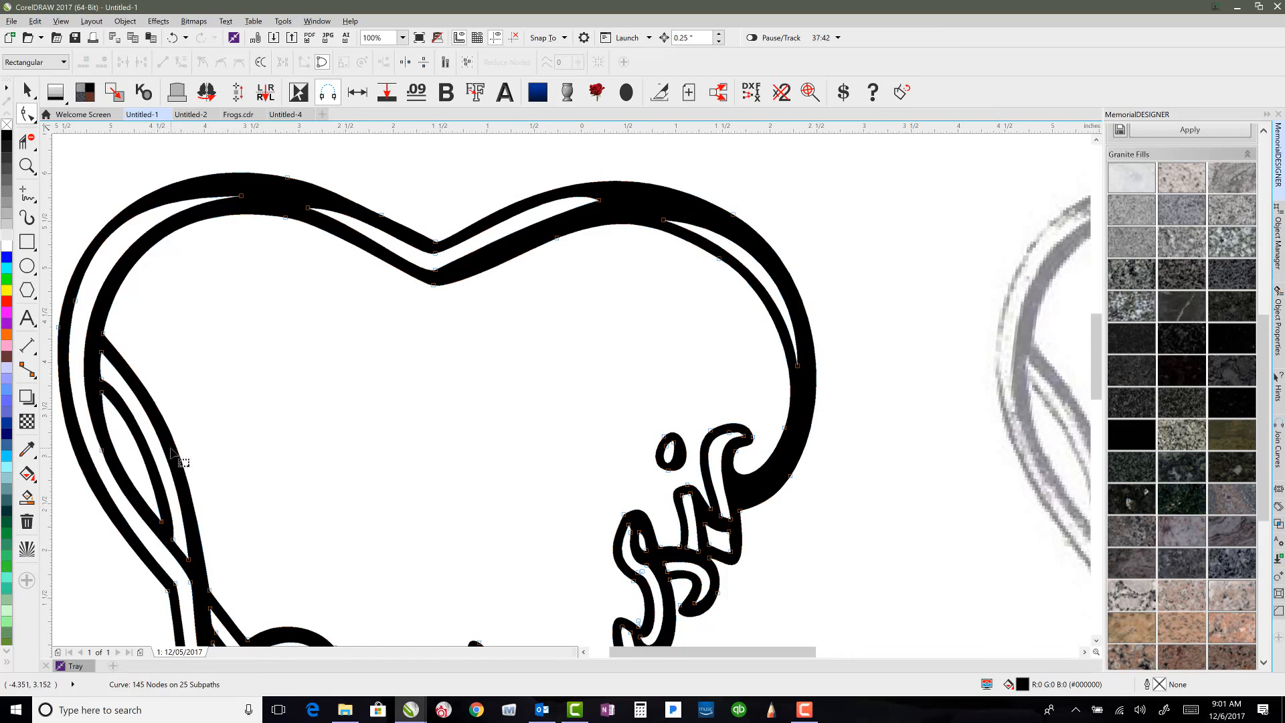
pyautogui.scroll(-2, 572, 394)
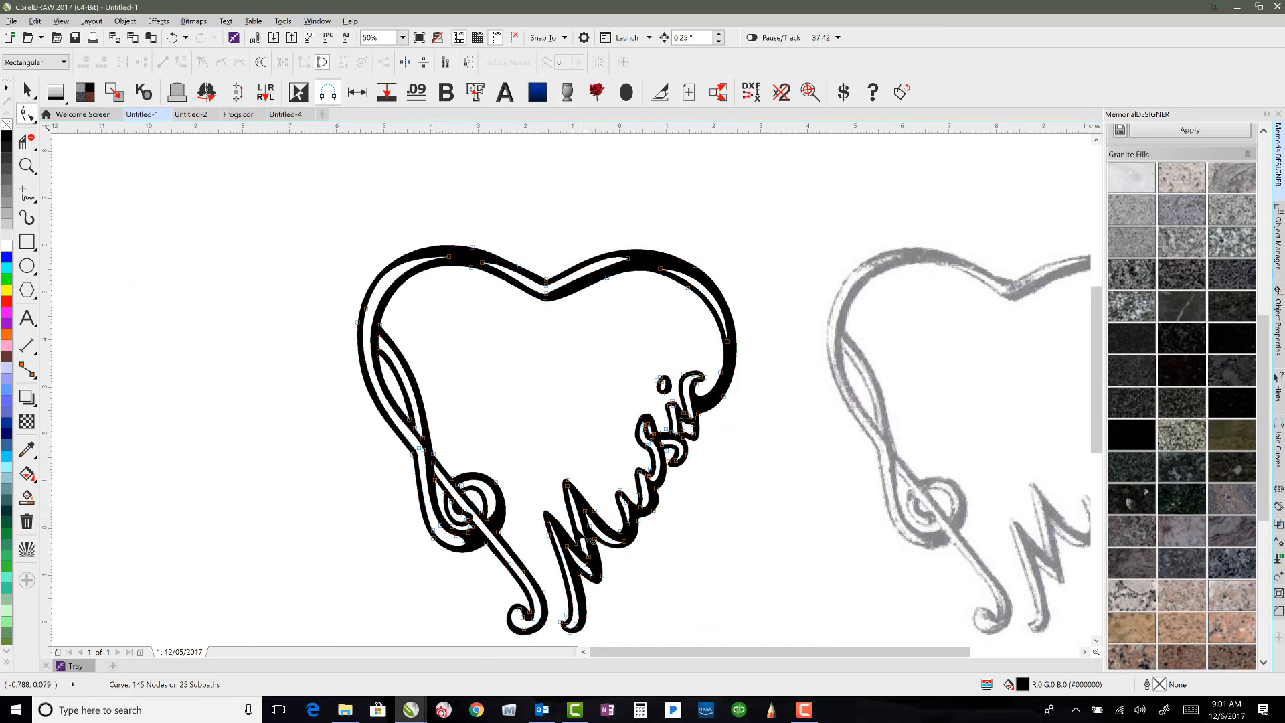
pyautogui.scroll(2, 573, 397)
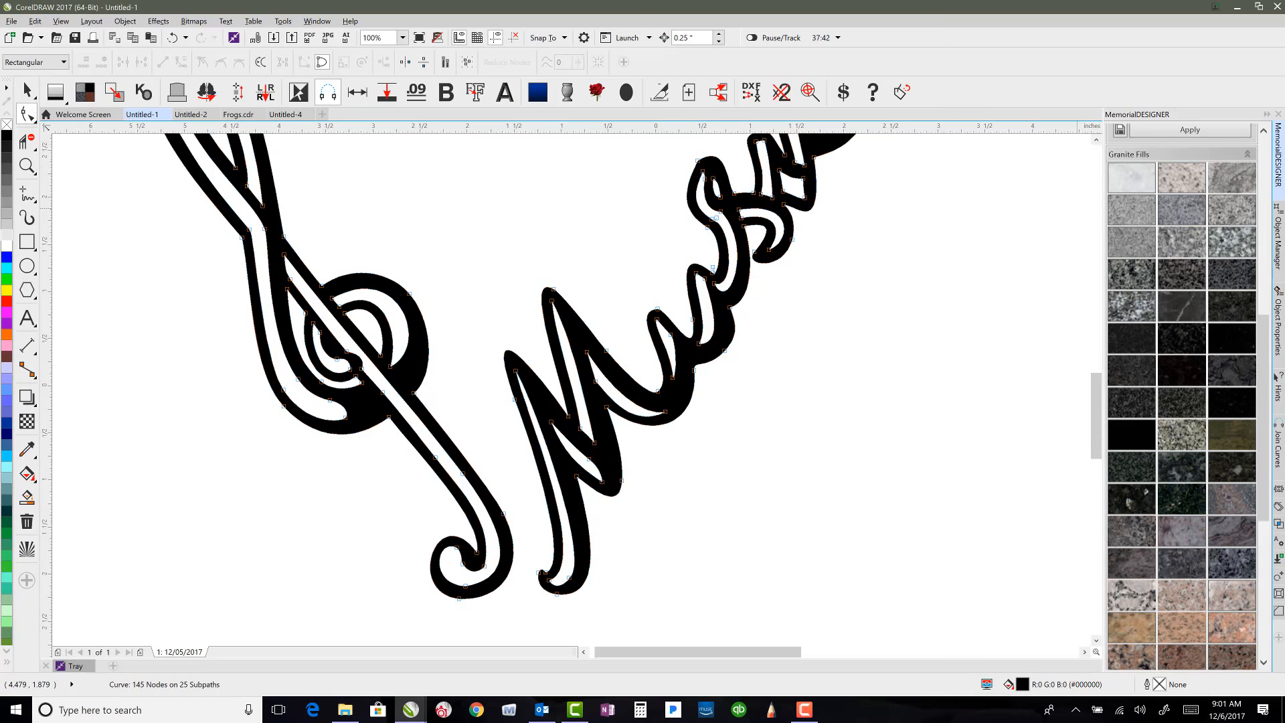
# Step: Switch to the Untitled-2 document and select the headstone photo
pyautogui.press('F4')
pyautogui.click(190, 114)
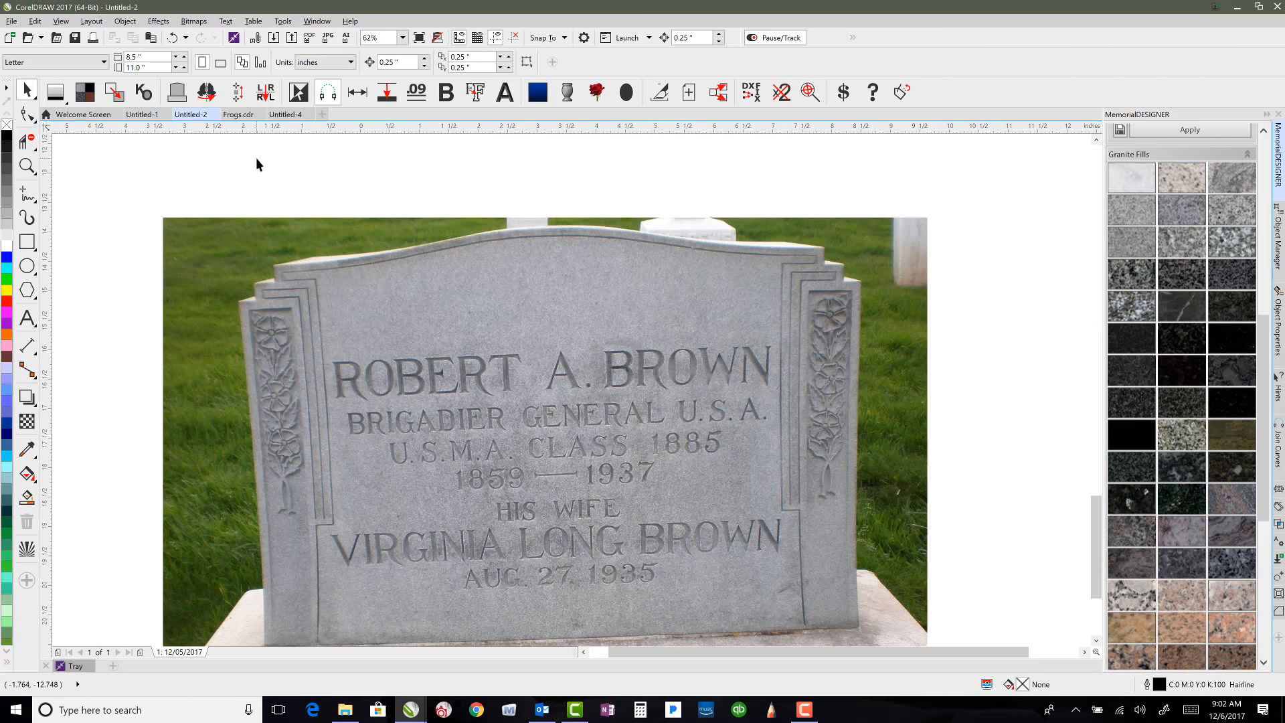
pyautogui.press('F4')
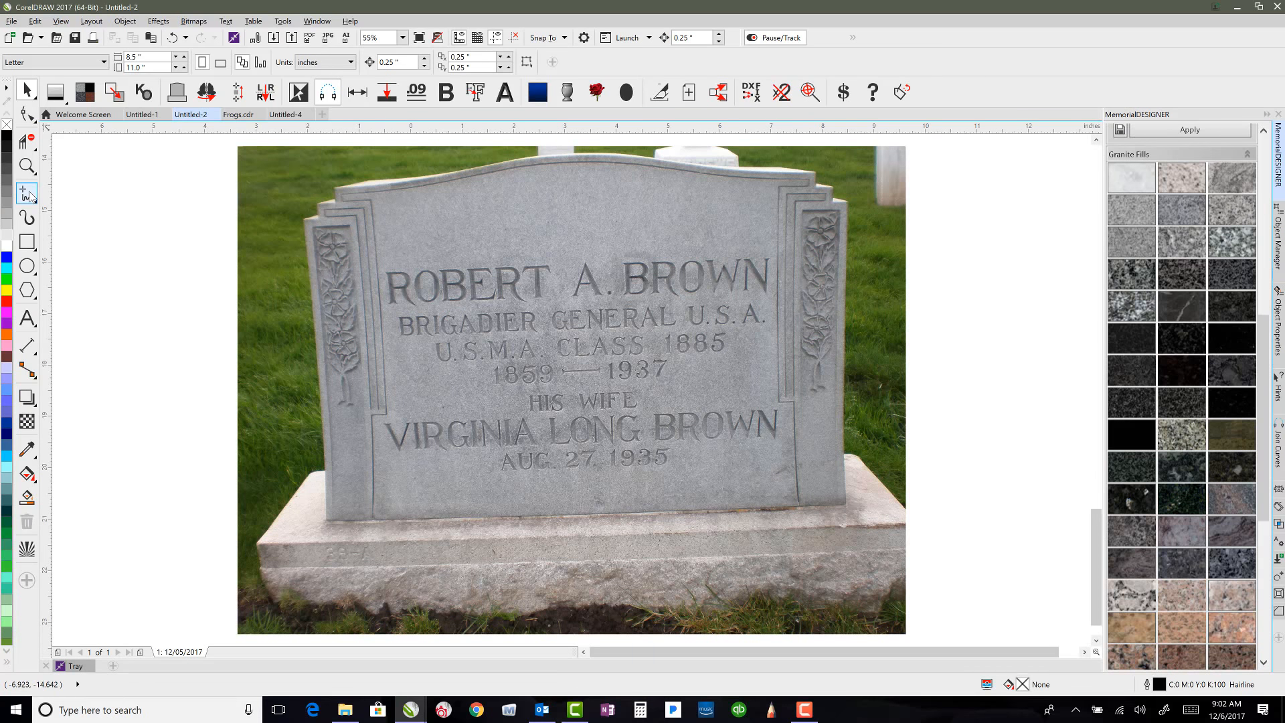
pyautogui.press('space')
pyautogui.click(240, 231)
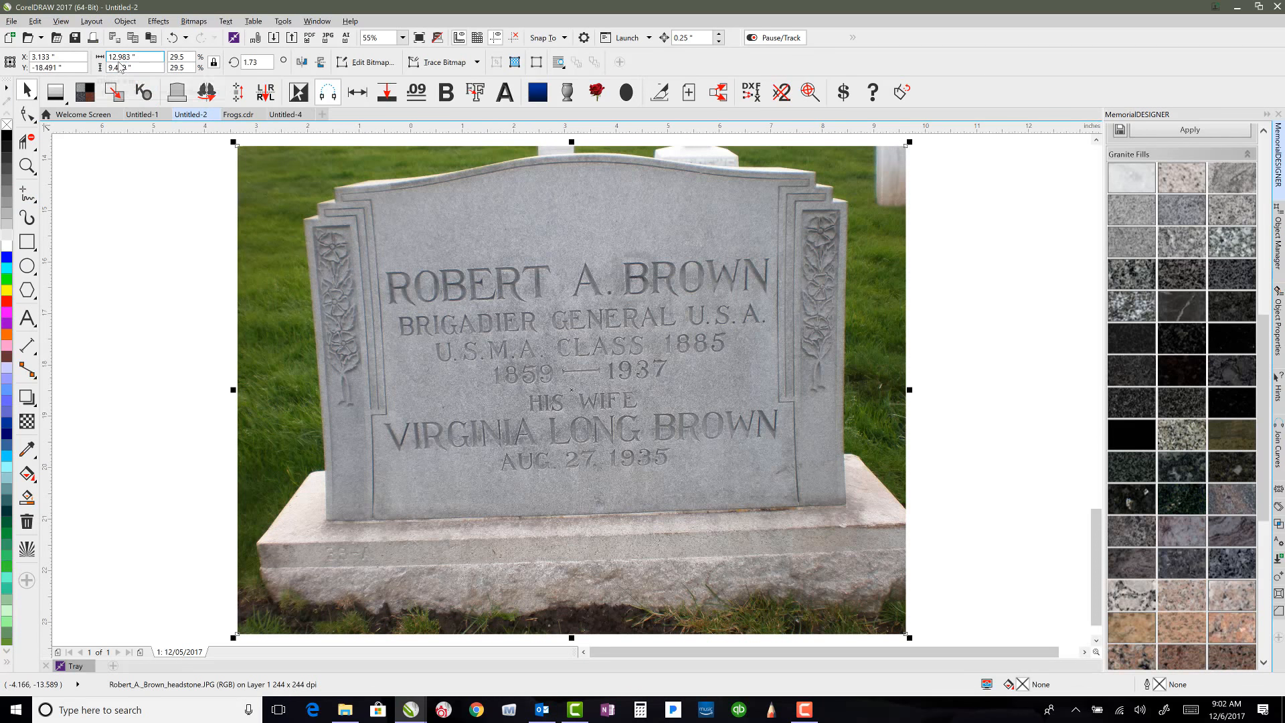
# Step: Draw a freehand straight line about 10.1 in long along the bottom edge of the headstone, from corner to corner
pyautogui.click(27, 194)
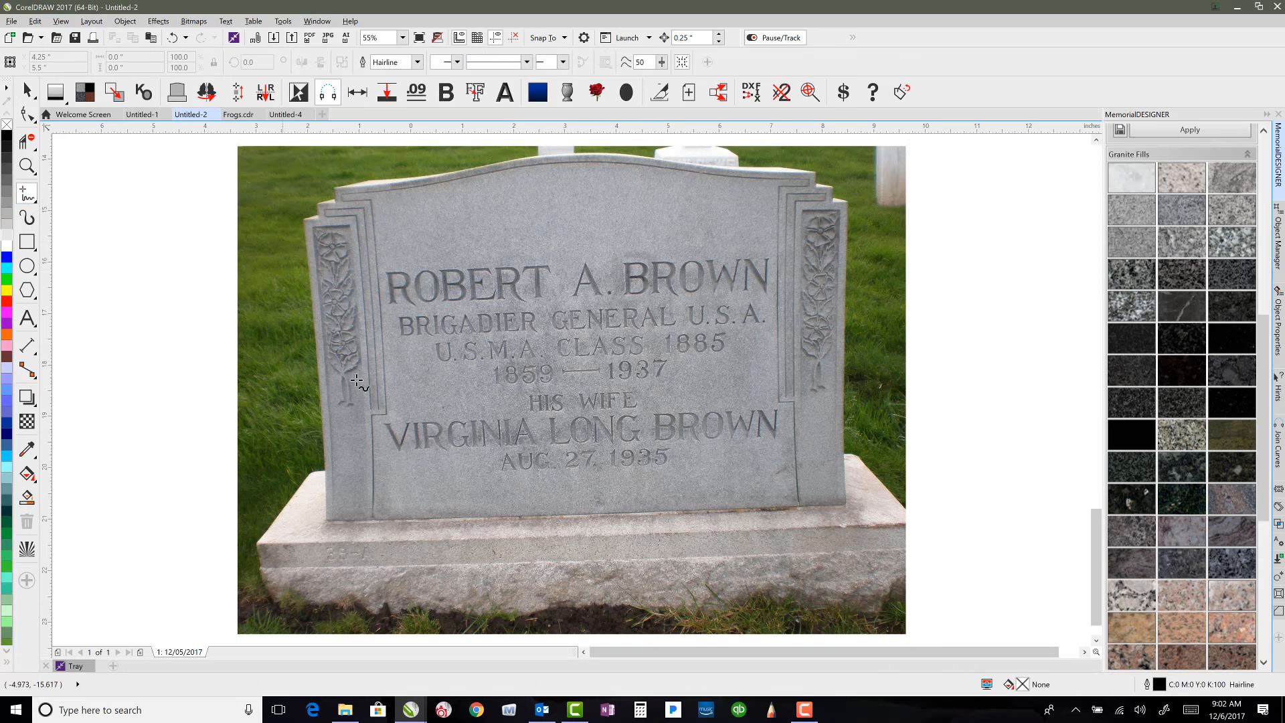
pyautogui.click(328, 522)
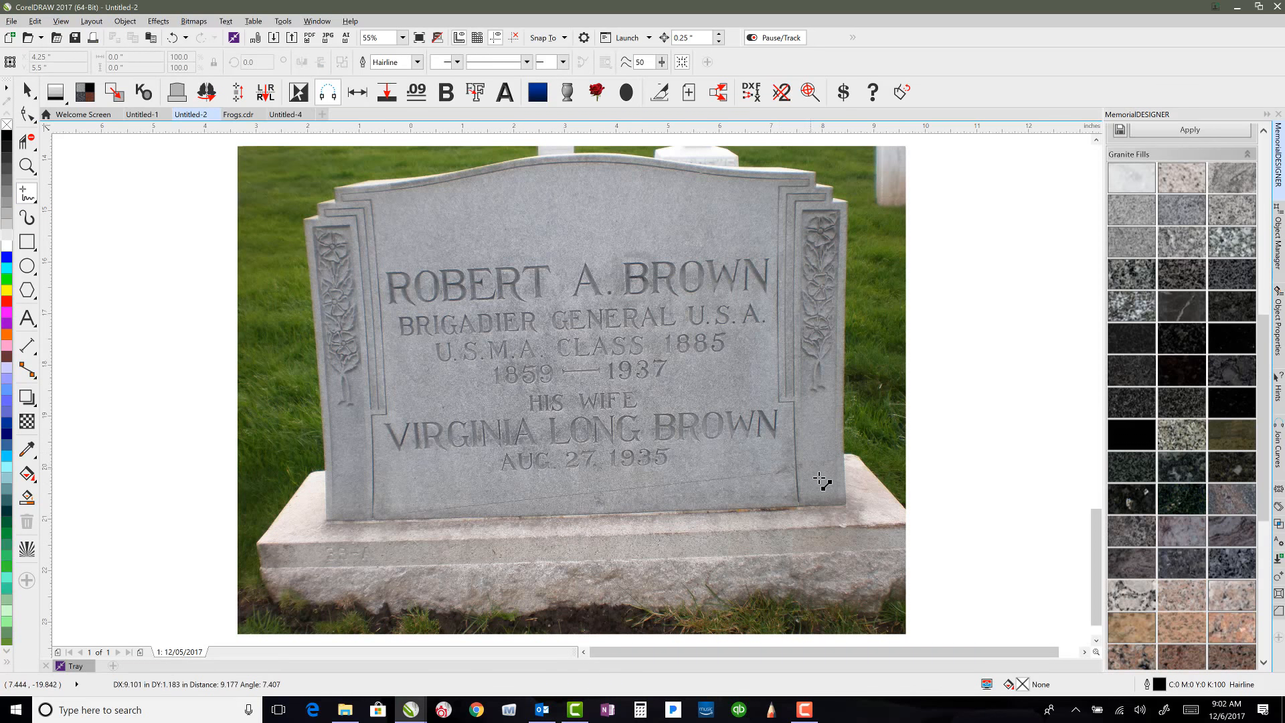
pyautogui.click(847, 507)
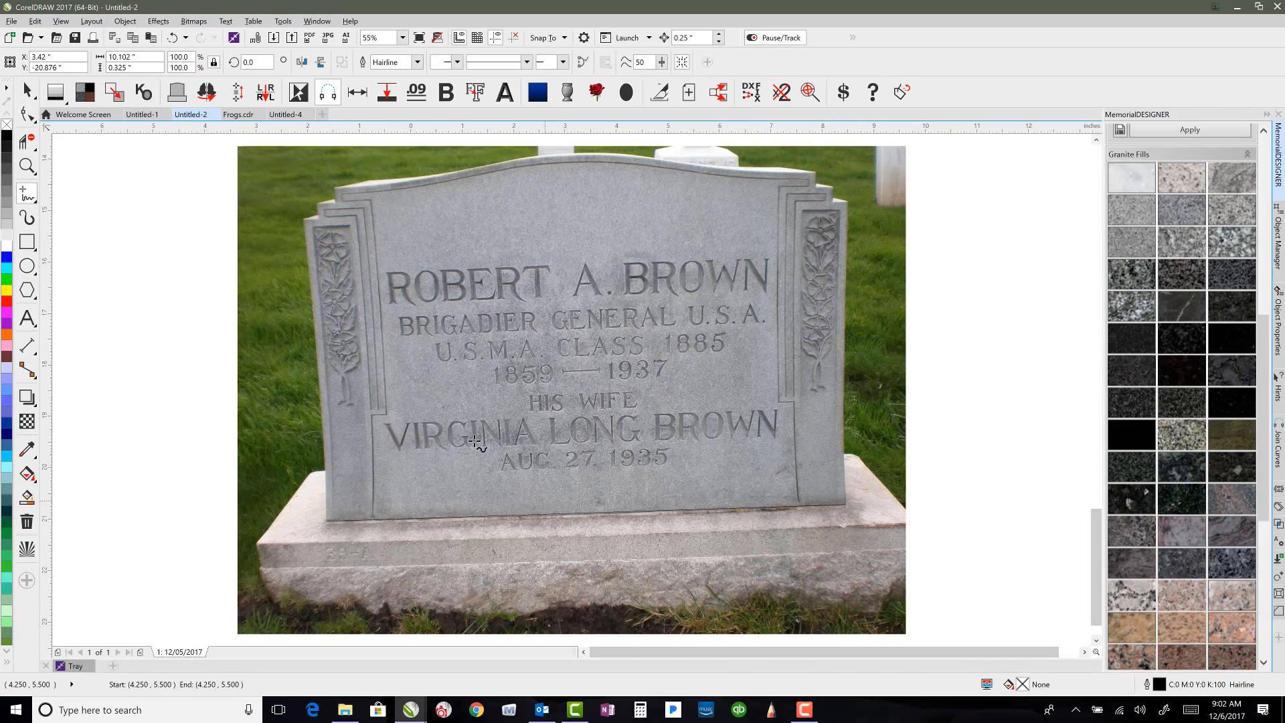
# Step: Scale the photo so the base line measures 36 in, straightening it horizontally and deleting the line
pyautogui.click(26, 90)
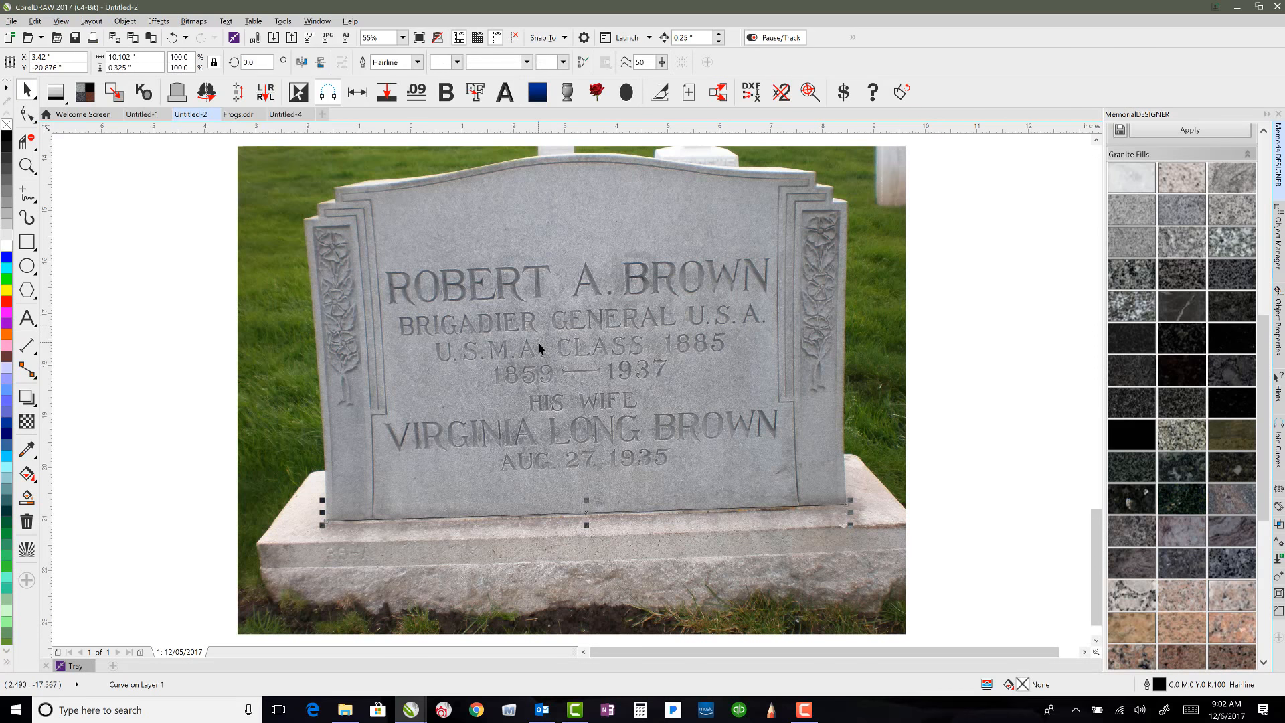
pyautogui.keyDown('shift'); pyautogui.click(549, 325); pyautogui.keyUp('shift')
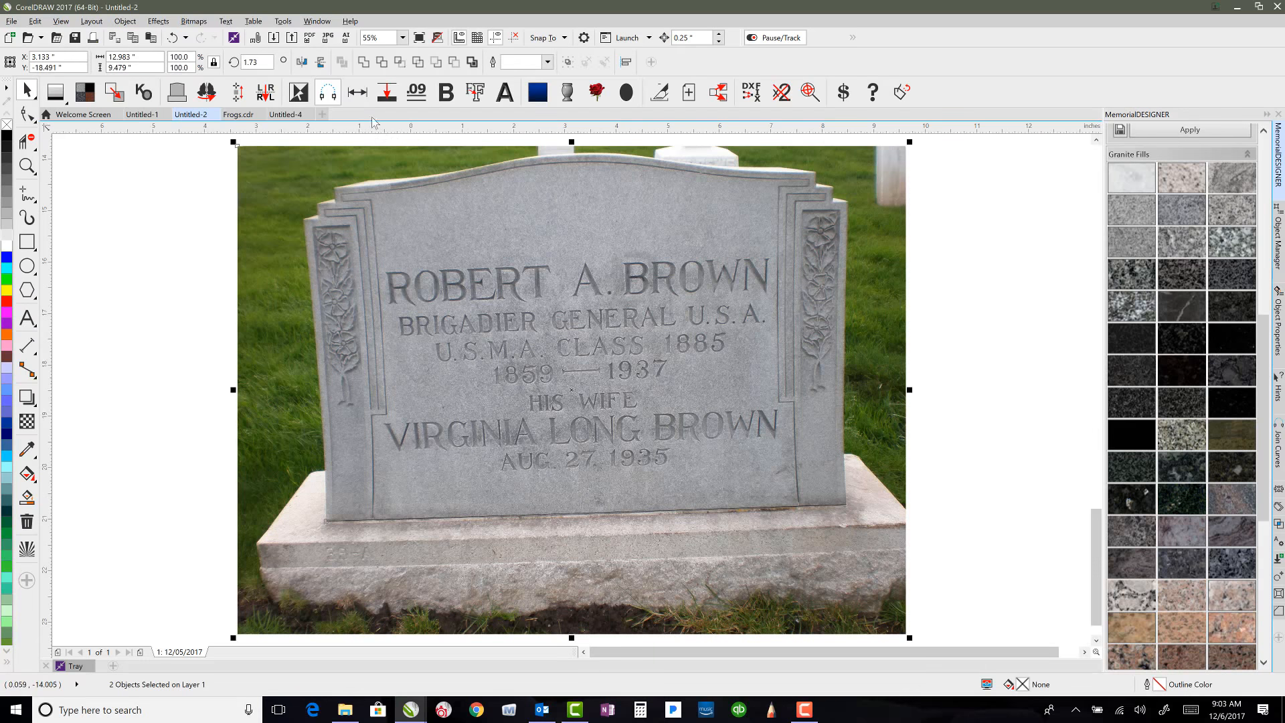
pyautogui.click(357, 91)
pyautogui.moveTo(632, 346); pyautogui.dragTo(583, 353)
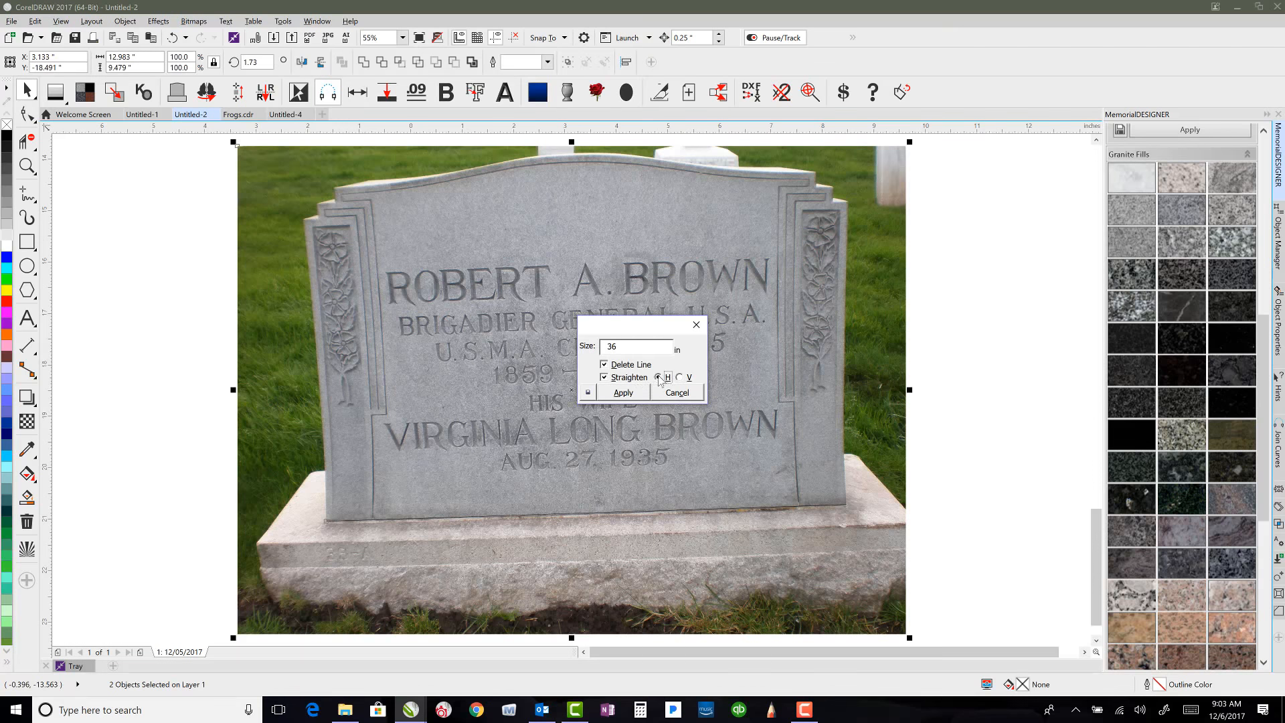
pyautogui.click(628, 393)
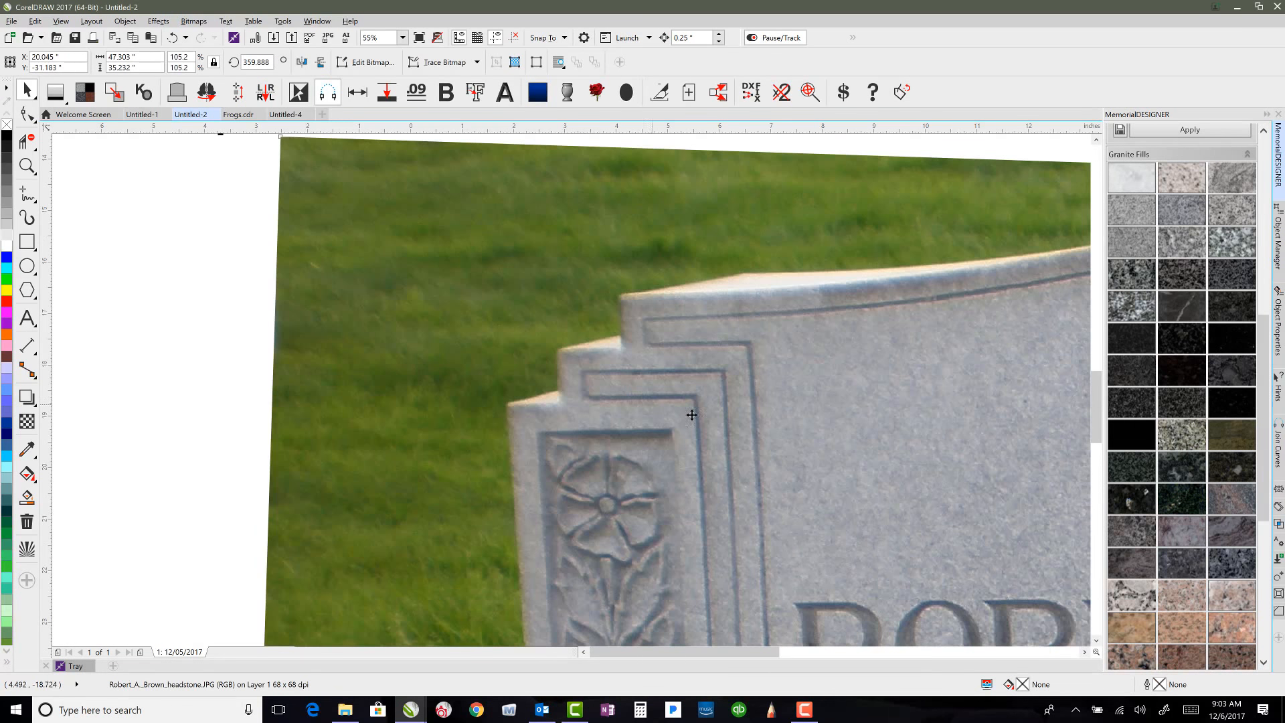
pyautogui.hotkey('shift', 'F2')
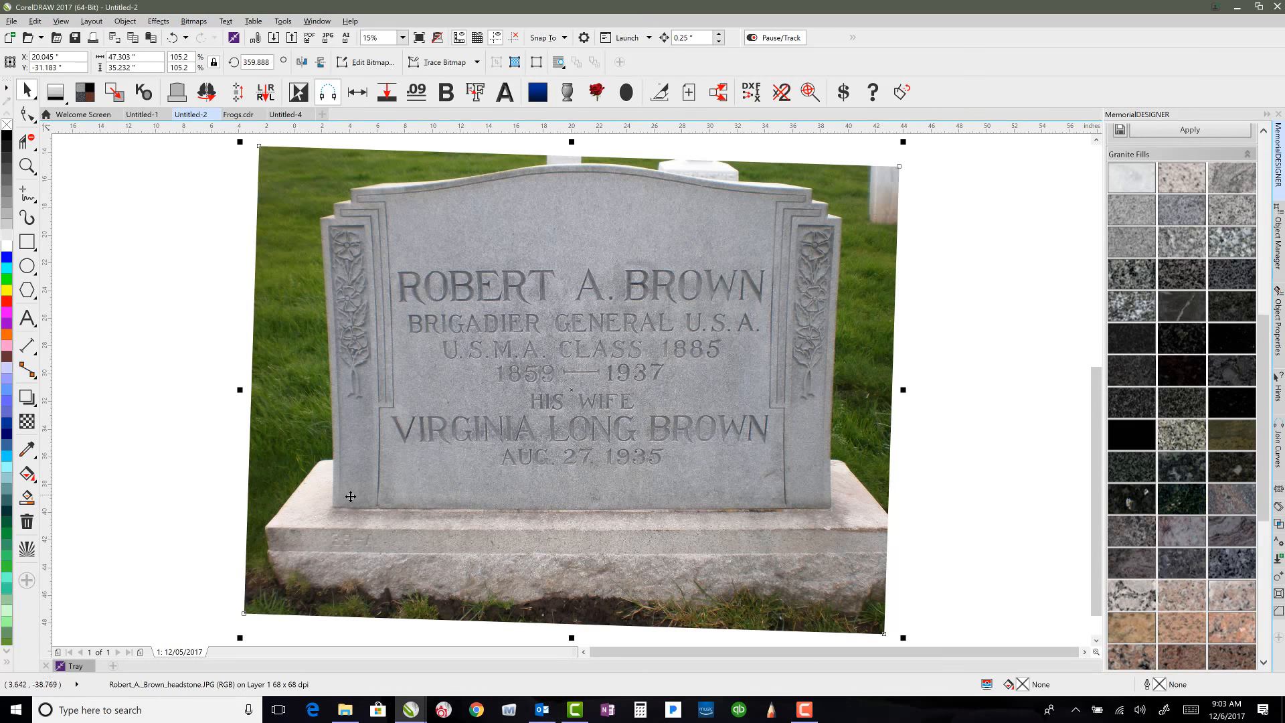
pyautogui.click(946, 377)
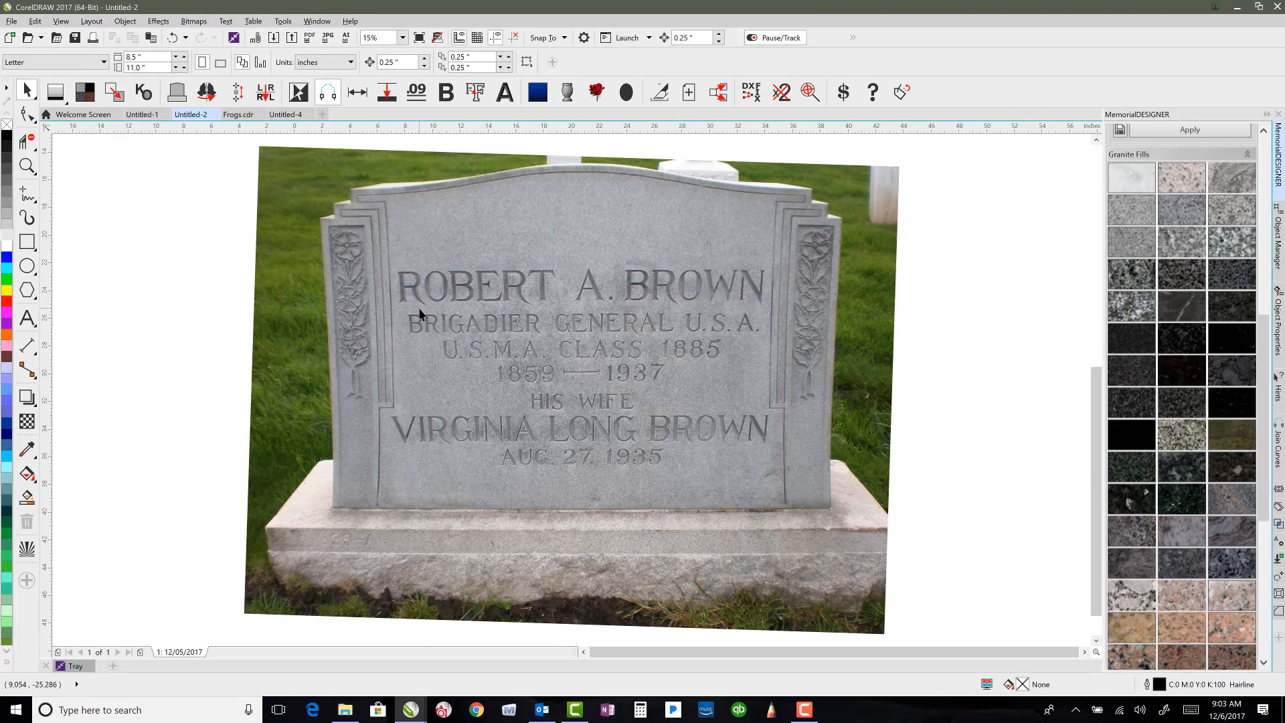
# Step: Draw a straight line about 26.1 in long along the baseline of the headstone's first row of lettering
pyautogui.click(27, 194)
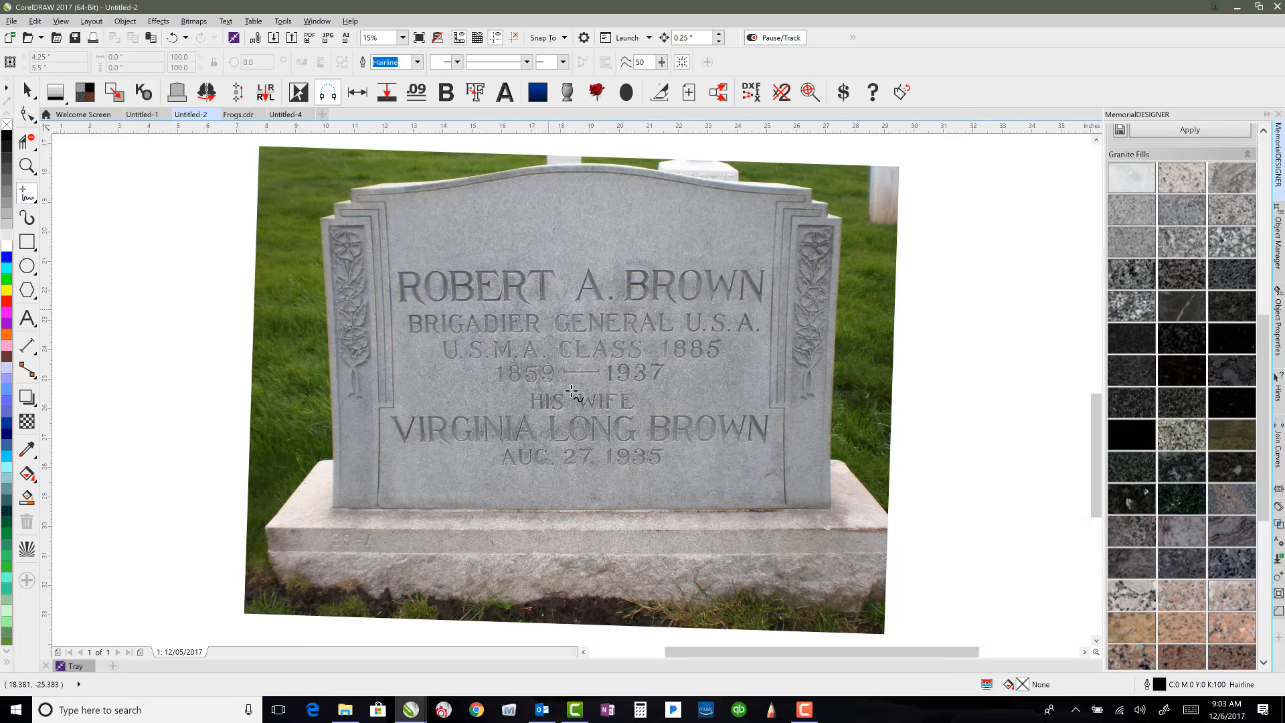
pyautogui.scroll(2, 571, 392)
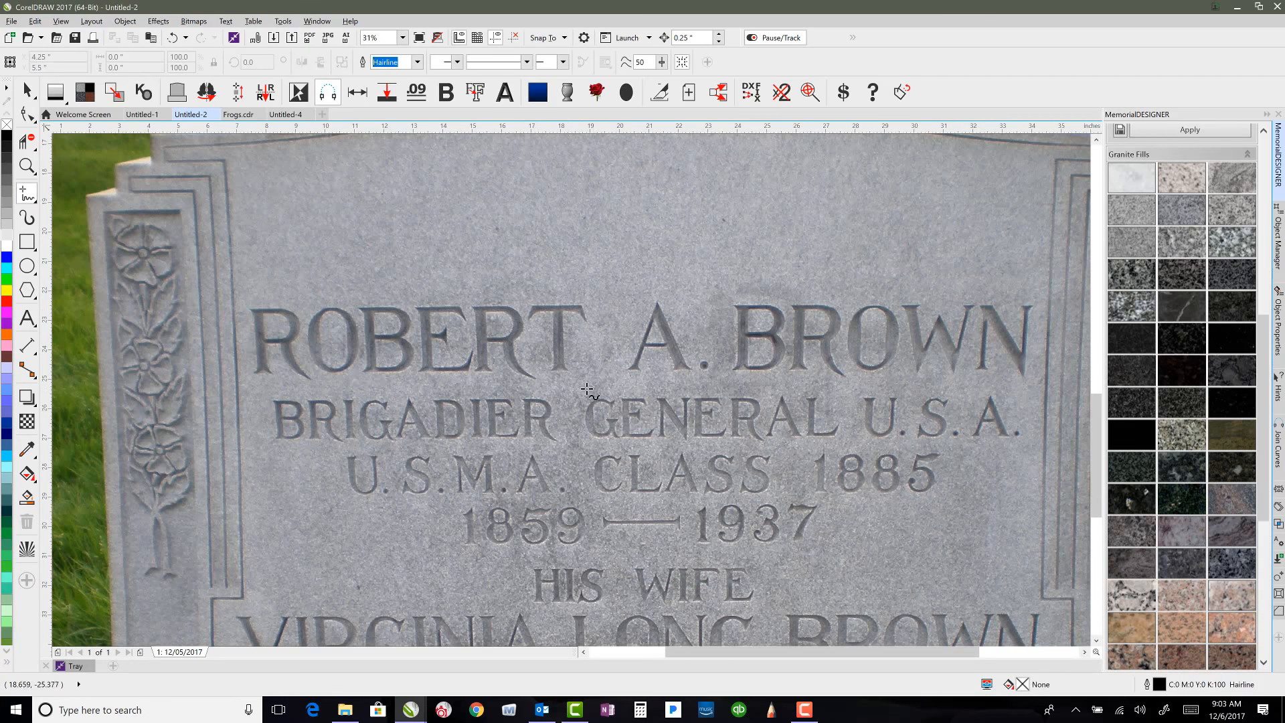
pyautogui.click(256, 376)
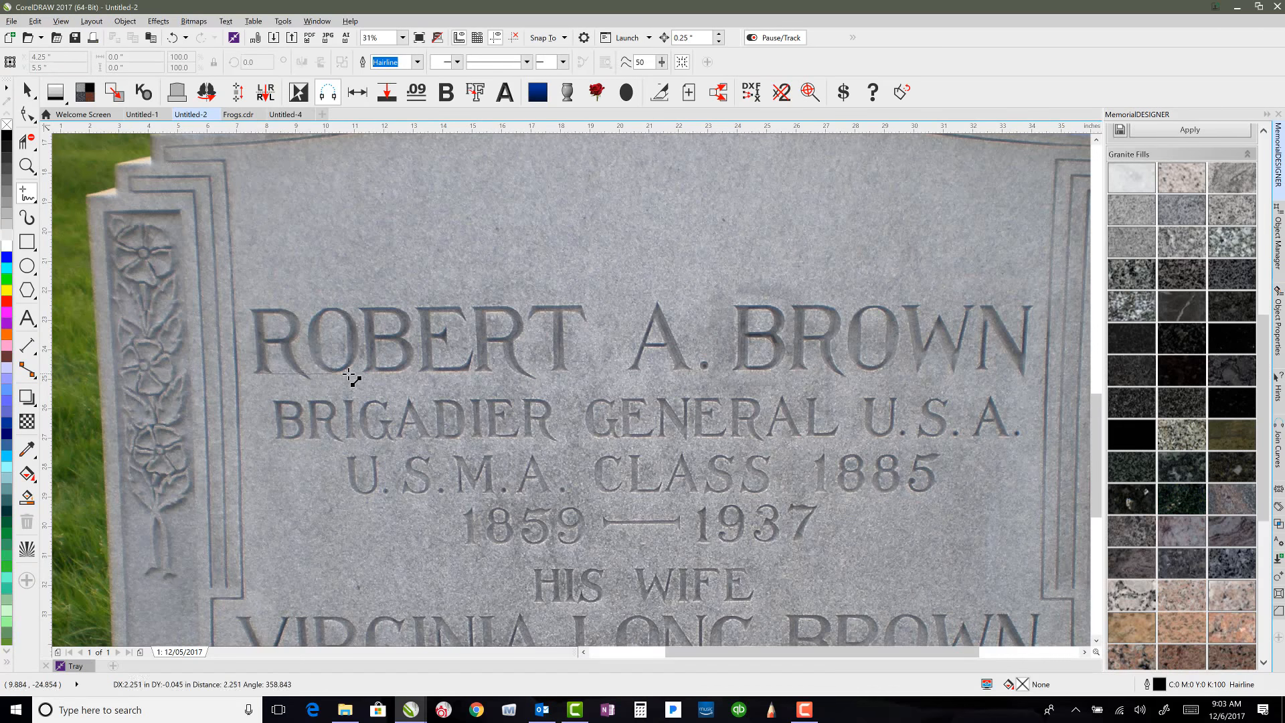
pyautogui.click(1025, 372)
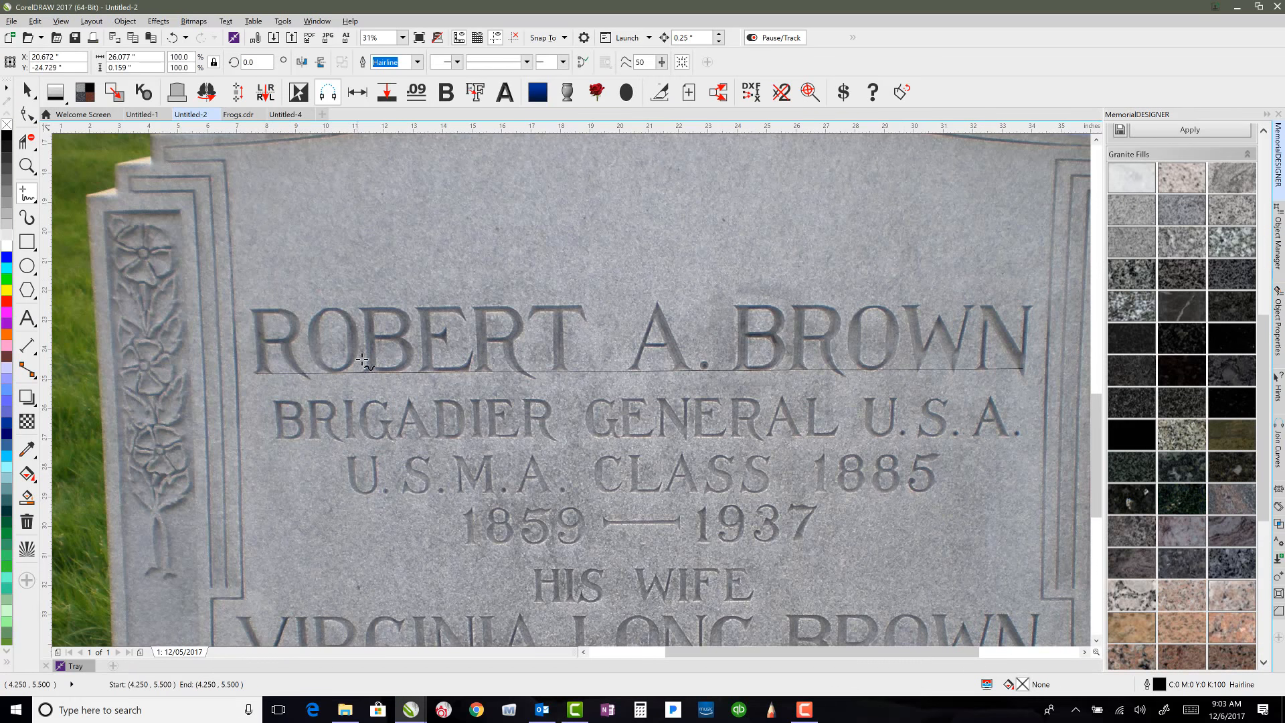
# Step: Straighten the photo horizontally by the lettering baseline with size 0, deleting the line
pyautogui.click(26, 92)
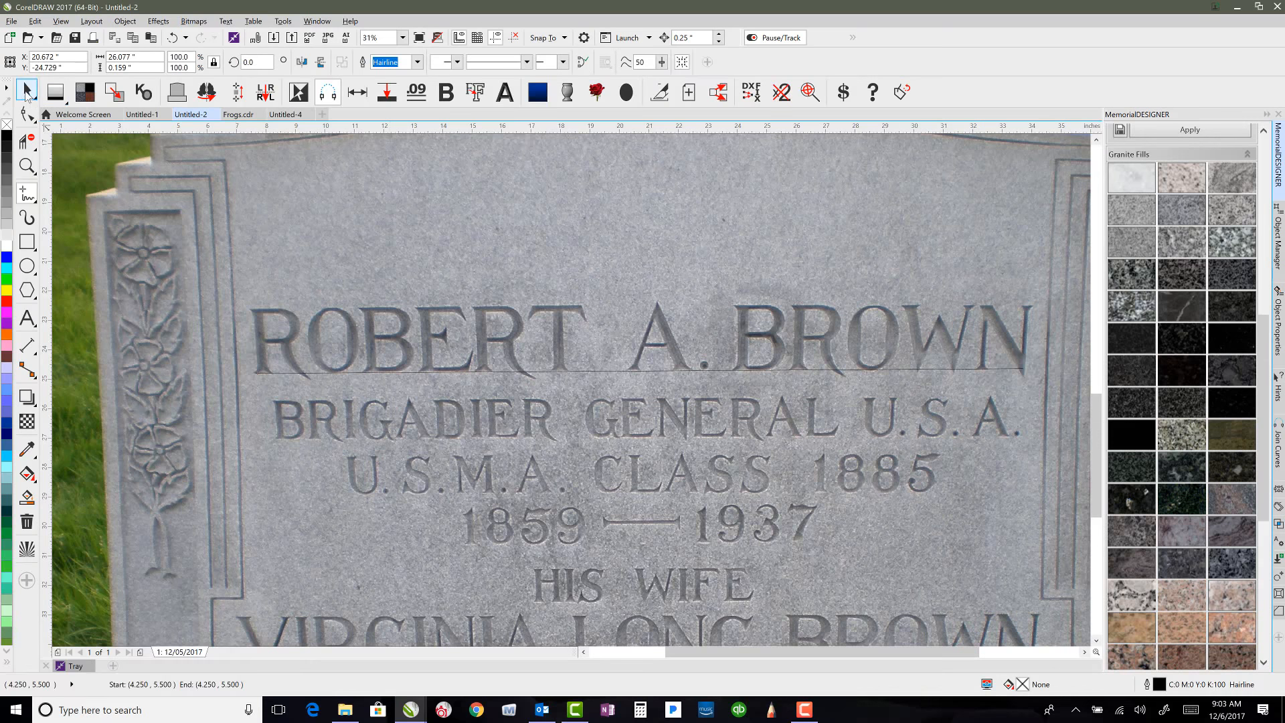
pyautogui.keyDown('shift'); pyautogui.click(537, 272); pyautogui.keyUp('shift')
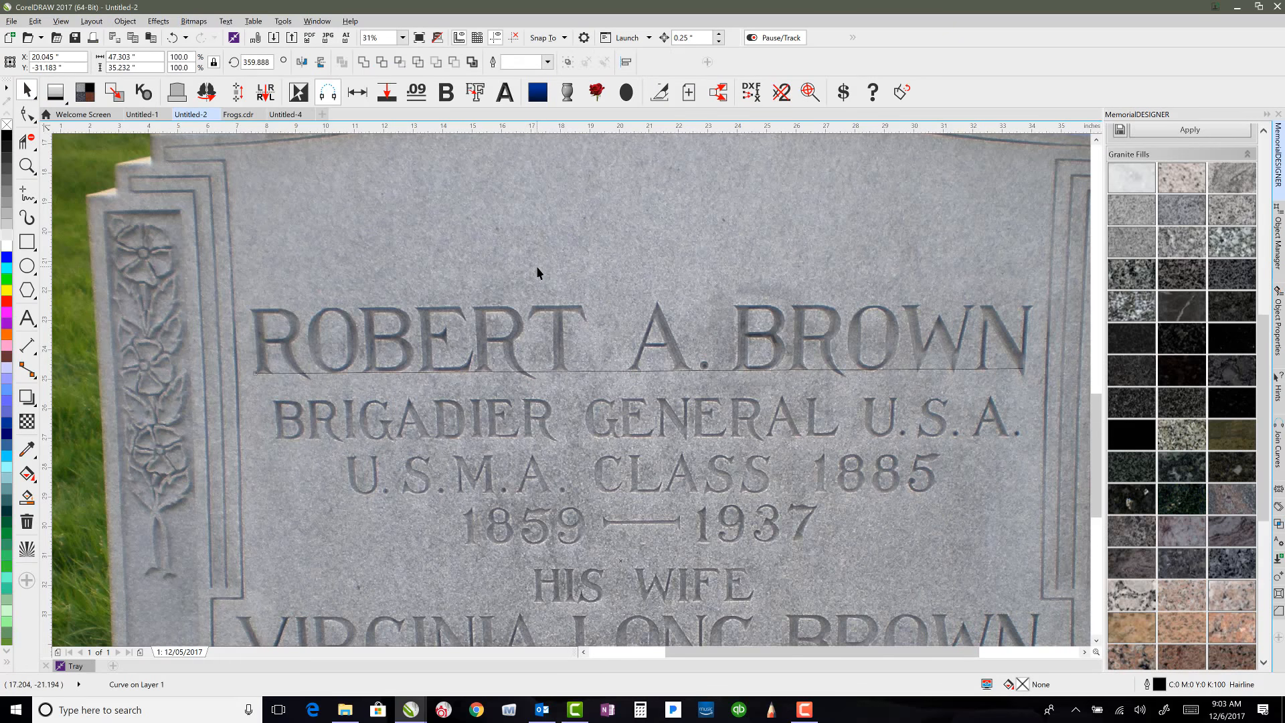
pyautogui.click(360, 95)
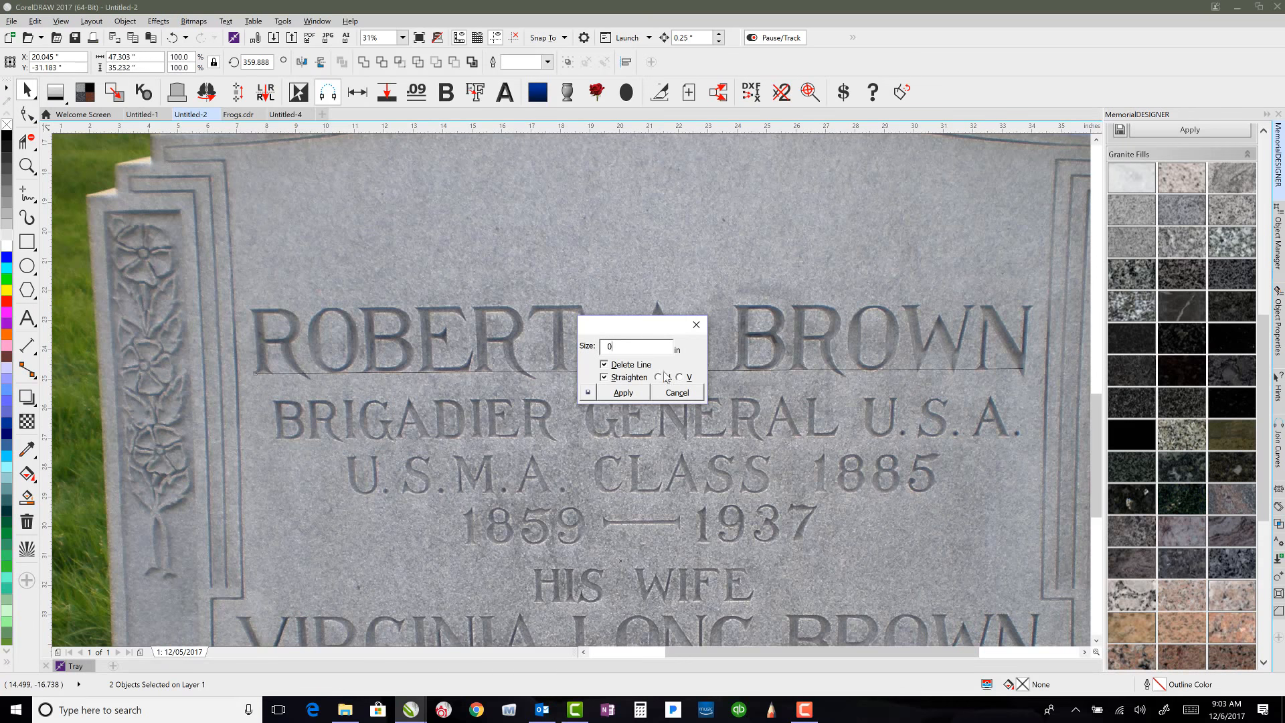
pyautogui.click(624, 393)
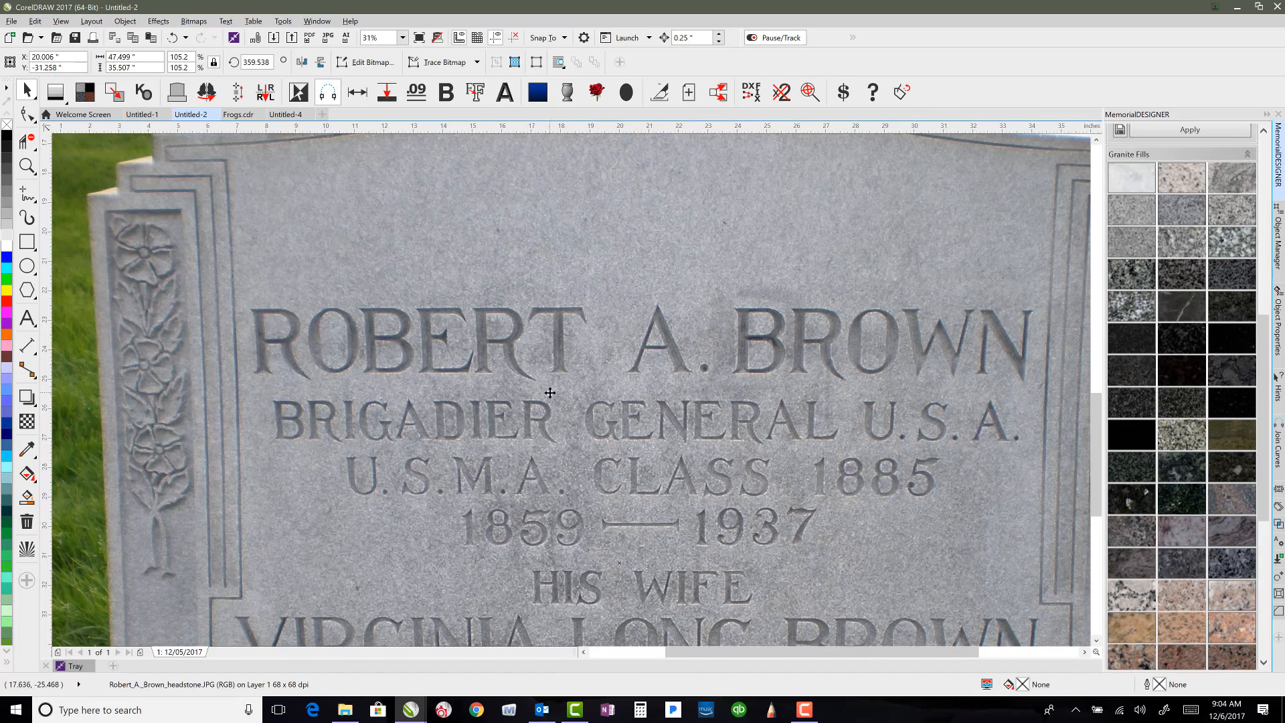
pyautogui.press('F4')
pyautogui.click(962, 263)
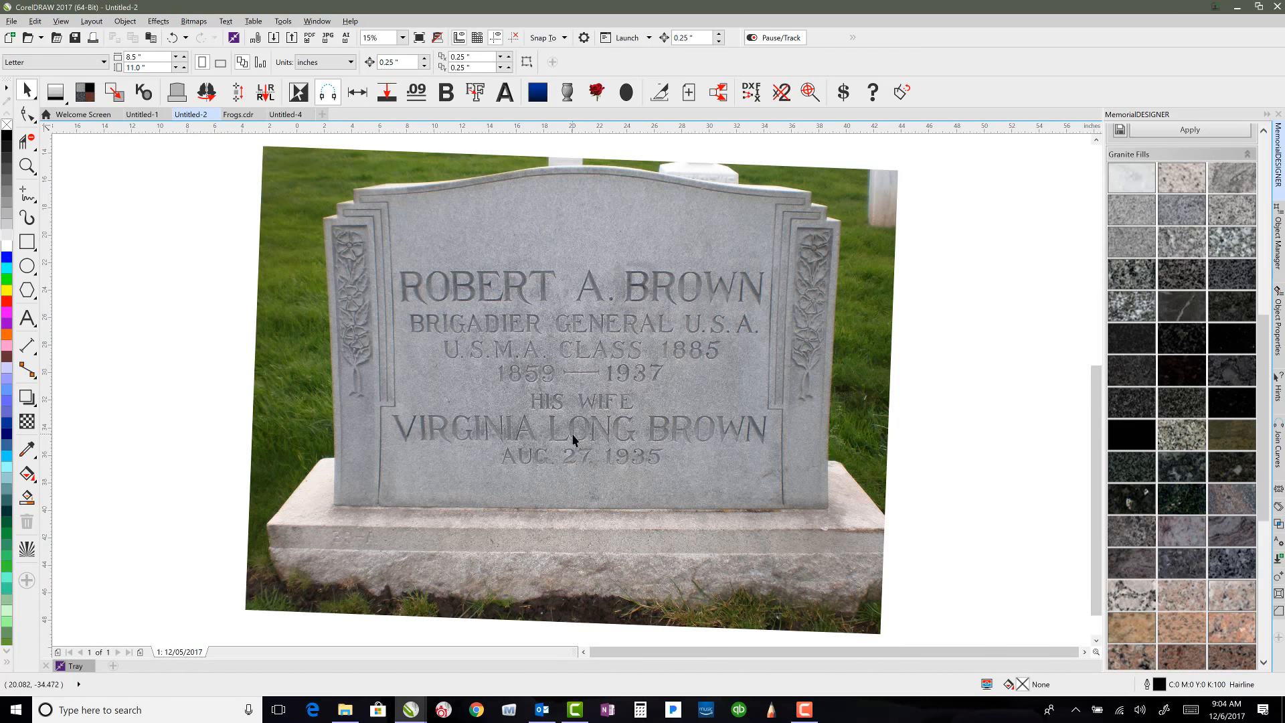
# Step: Switch to Frogs.cdr and draw a vertical line about 0.08 in long across the black outline atop the upper frog's head
pyautogui.click(238, 115)
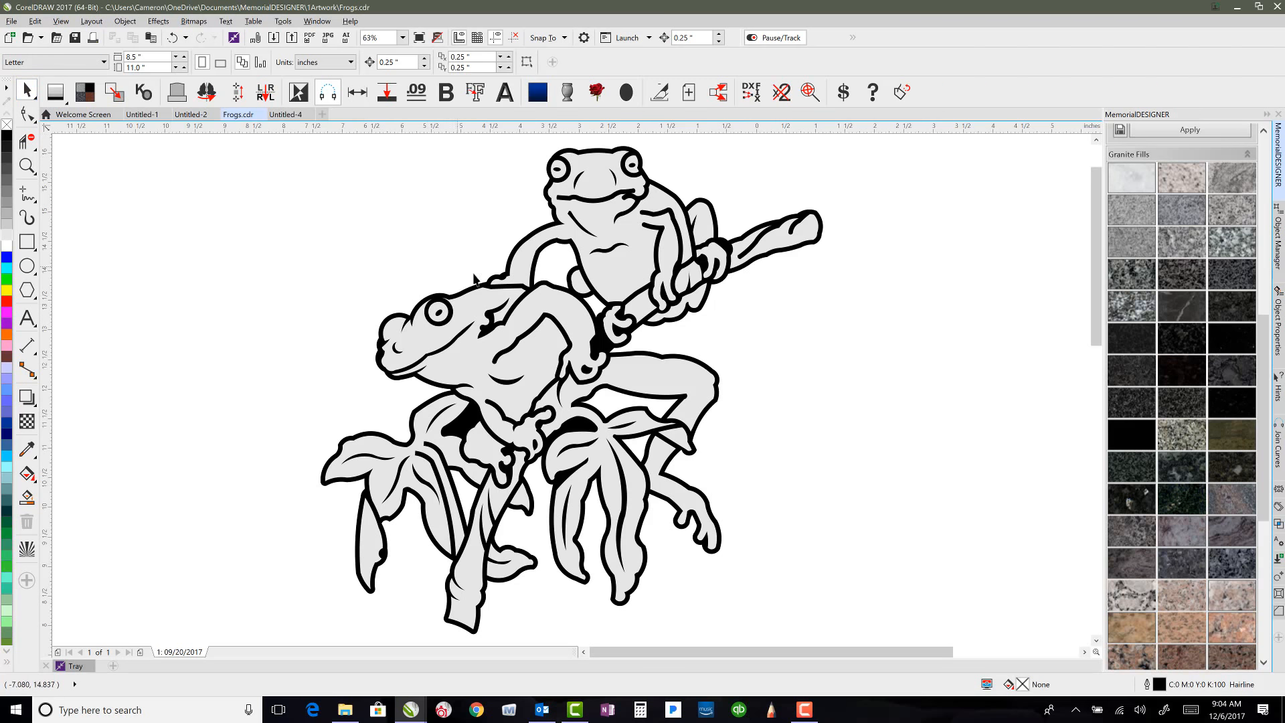
pyautogui.click(26, 165)
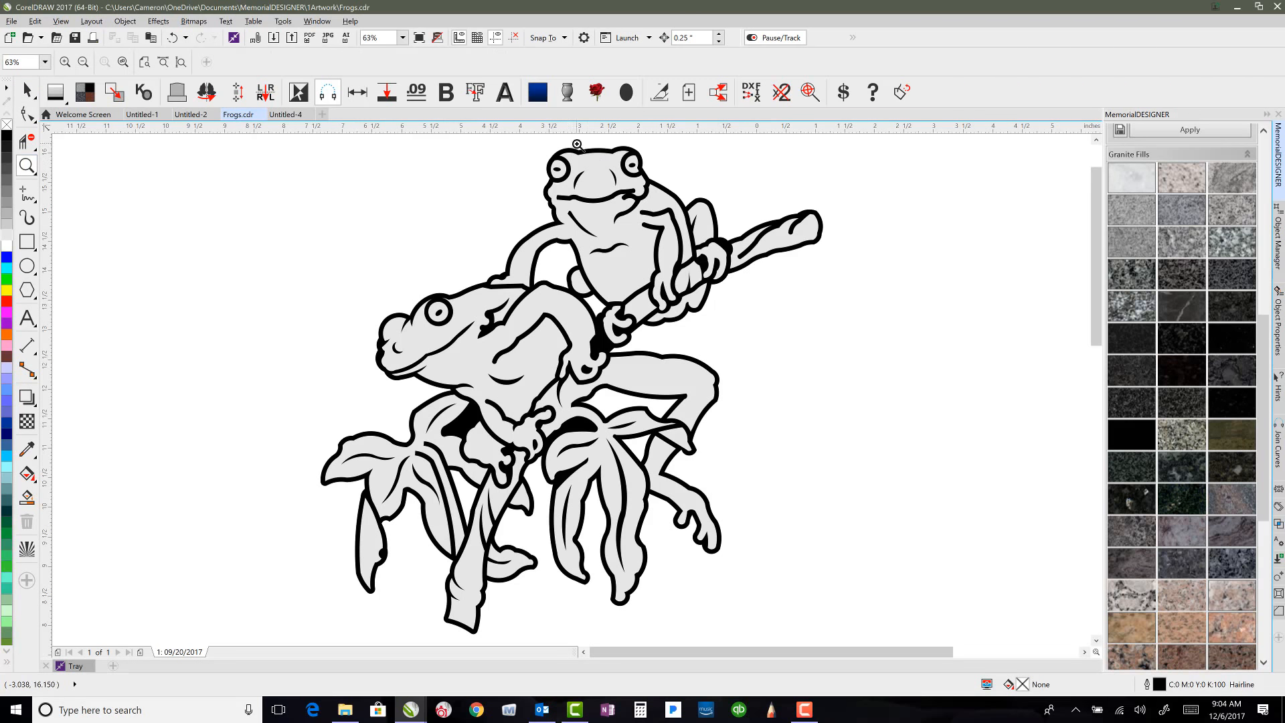
pyautogui.moveTo(577, 143); pyautogui.dragTo(629, 191)
pyautogui.click(27, 193)
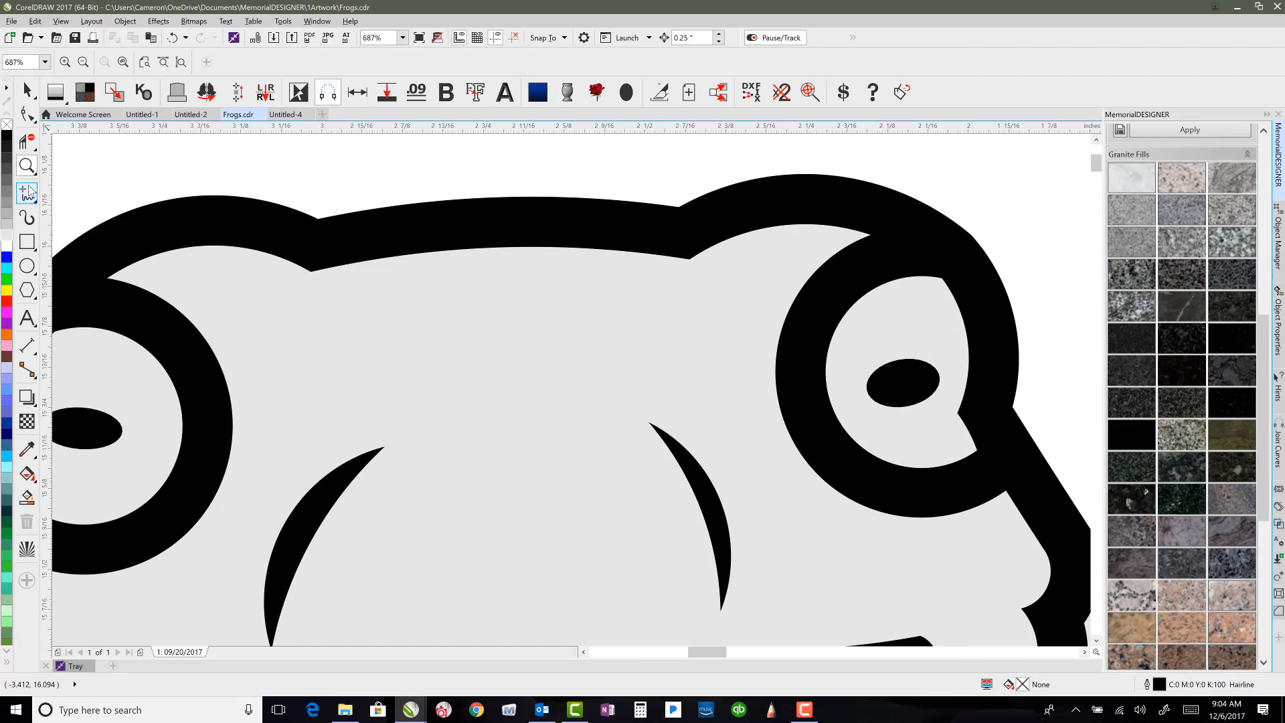
pyautogui.click(505, 198)
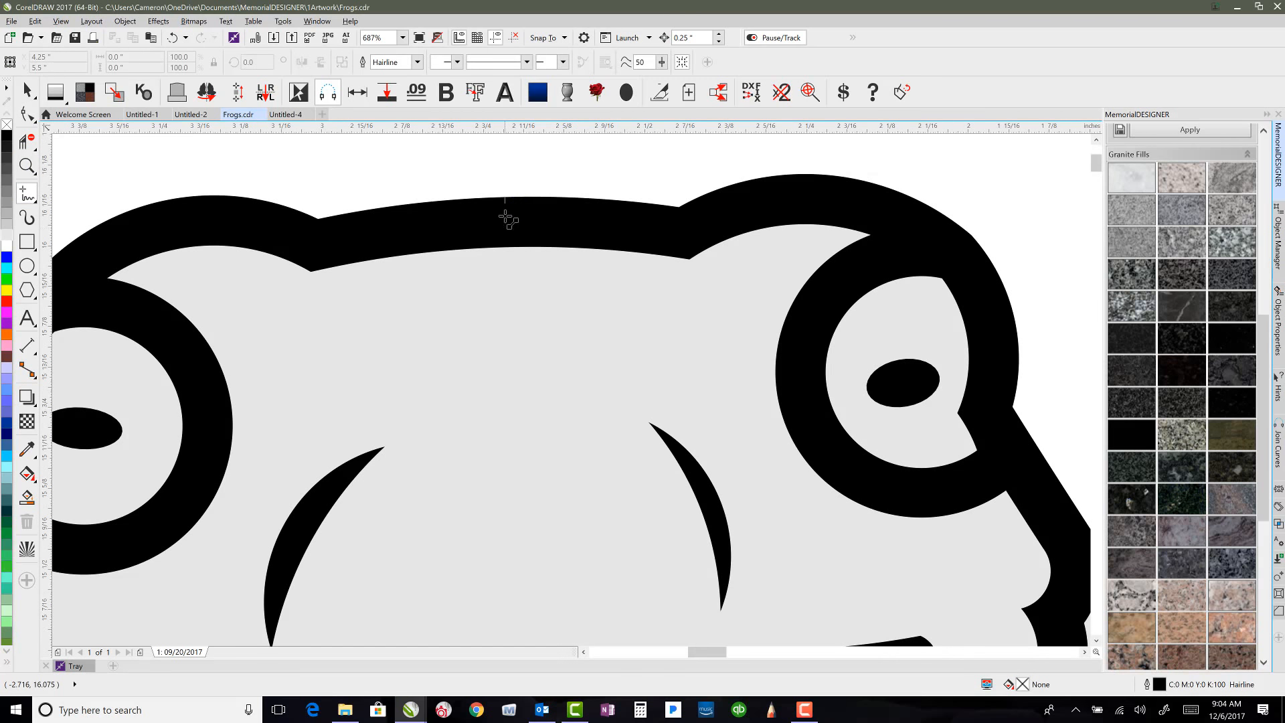
pyautogui.click(506, 247)
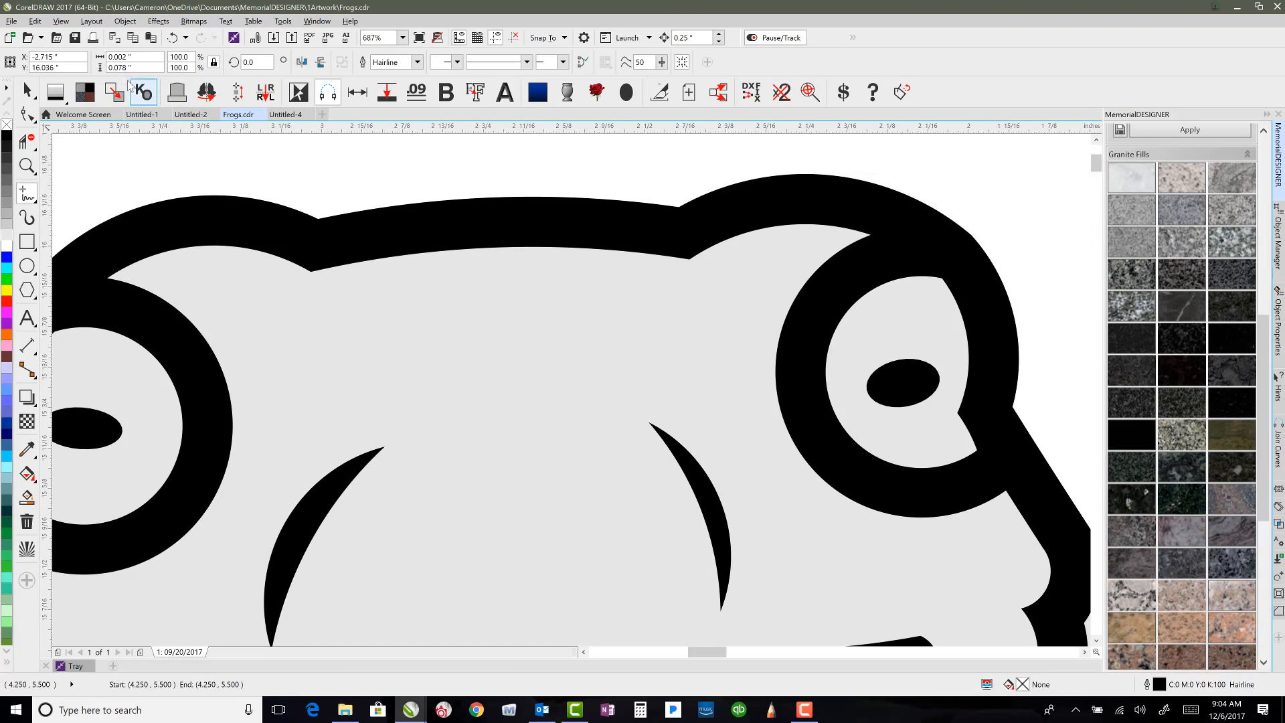
# Step: Check the outline thickness from the short line's height, and delete the line
pyautogui.click(123, 68)
pyautogui.click(30, 89)
pyautogui.moveTo(472, 158); pyautogui.dragTo(579, 309)
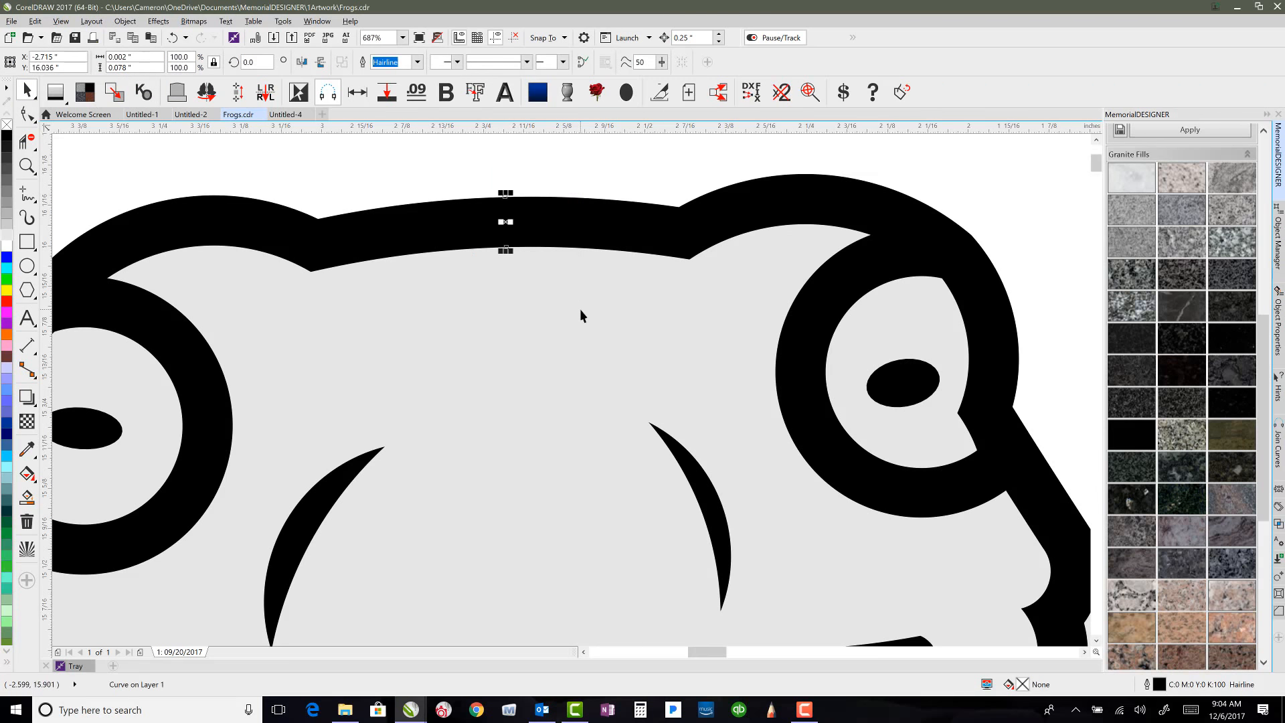
pyautogui.press('Escape')
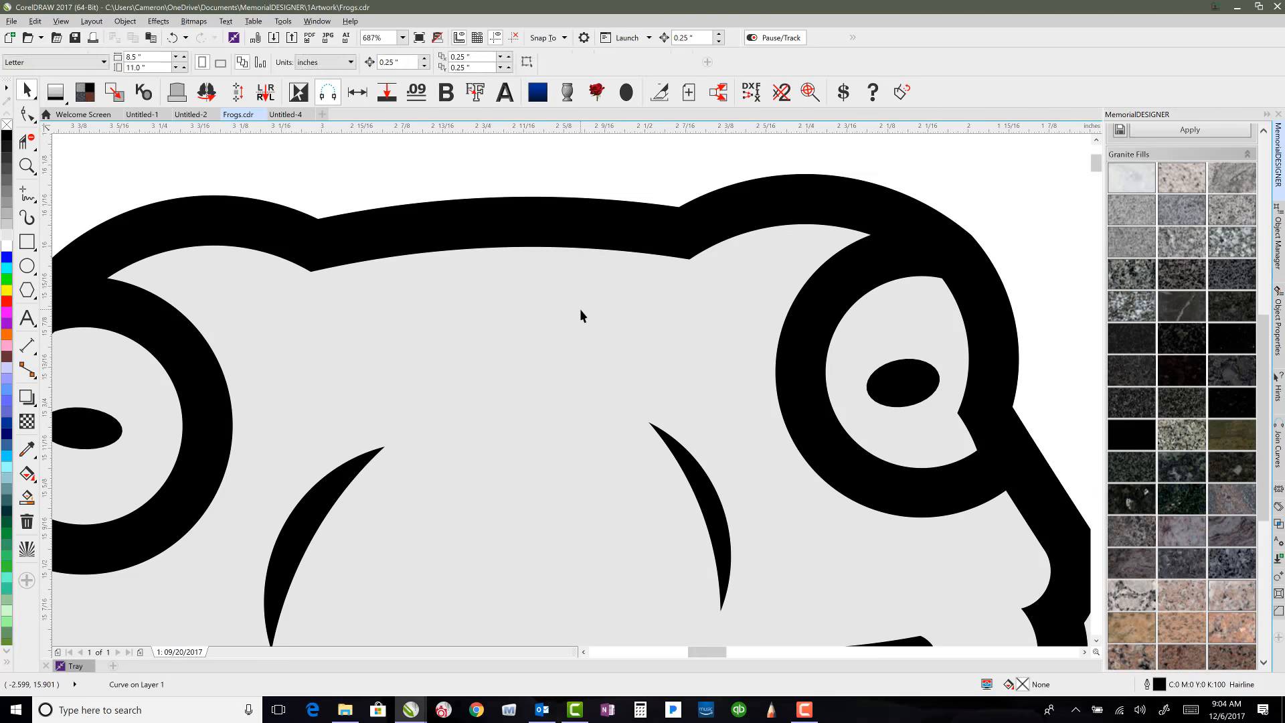
pyautogui.press('F4')
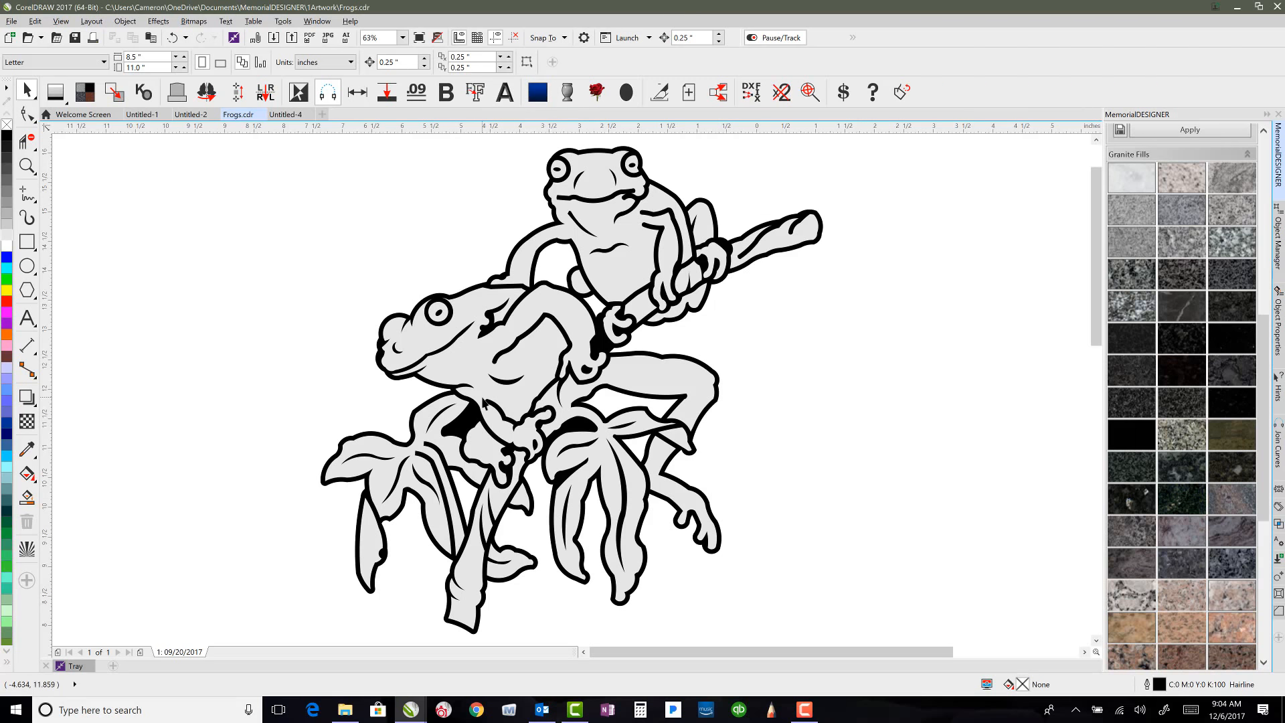
# Step: Select the entire frog artwork and place a duplicate beside the original at the same height
pyautogui.doubleClick(28, 92)
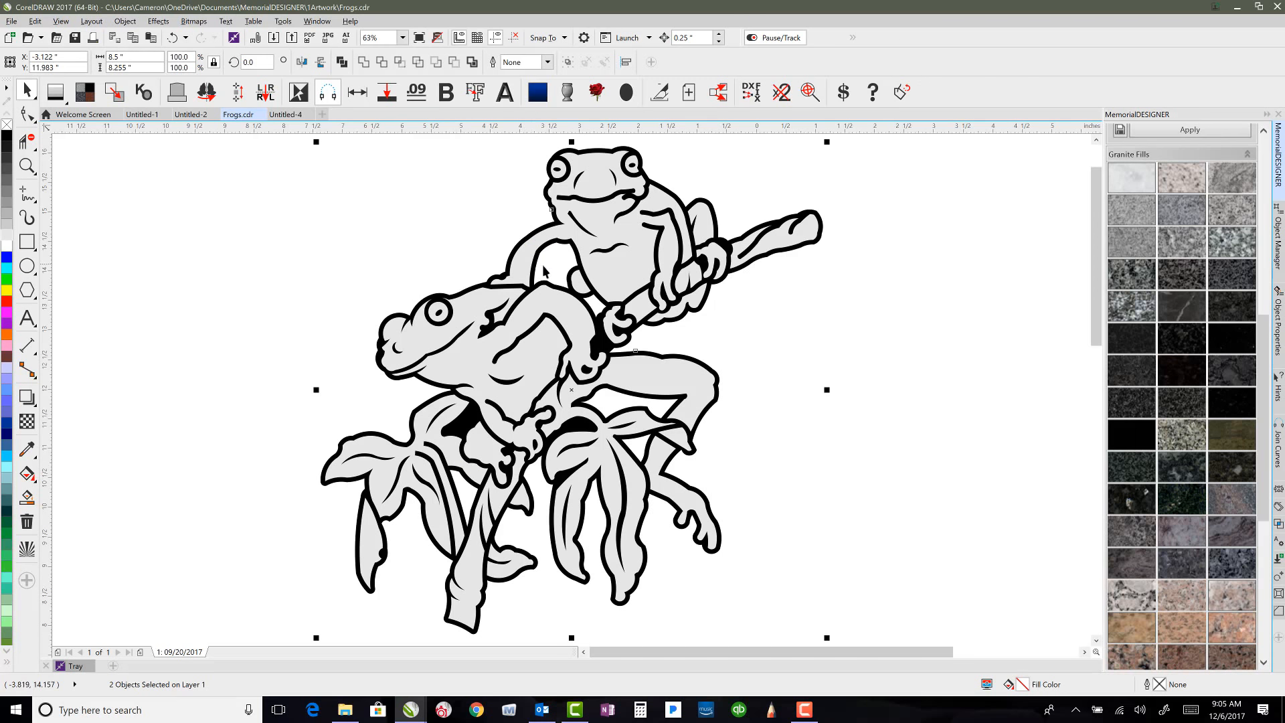
pyautogui.scroll(-2, 572, 426)
pyautogui.moveTo(567, 419); pyautogui.dragTo(821, 419)
pyautogui.click(735, 248)
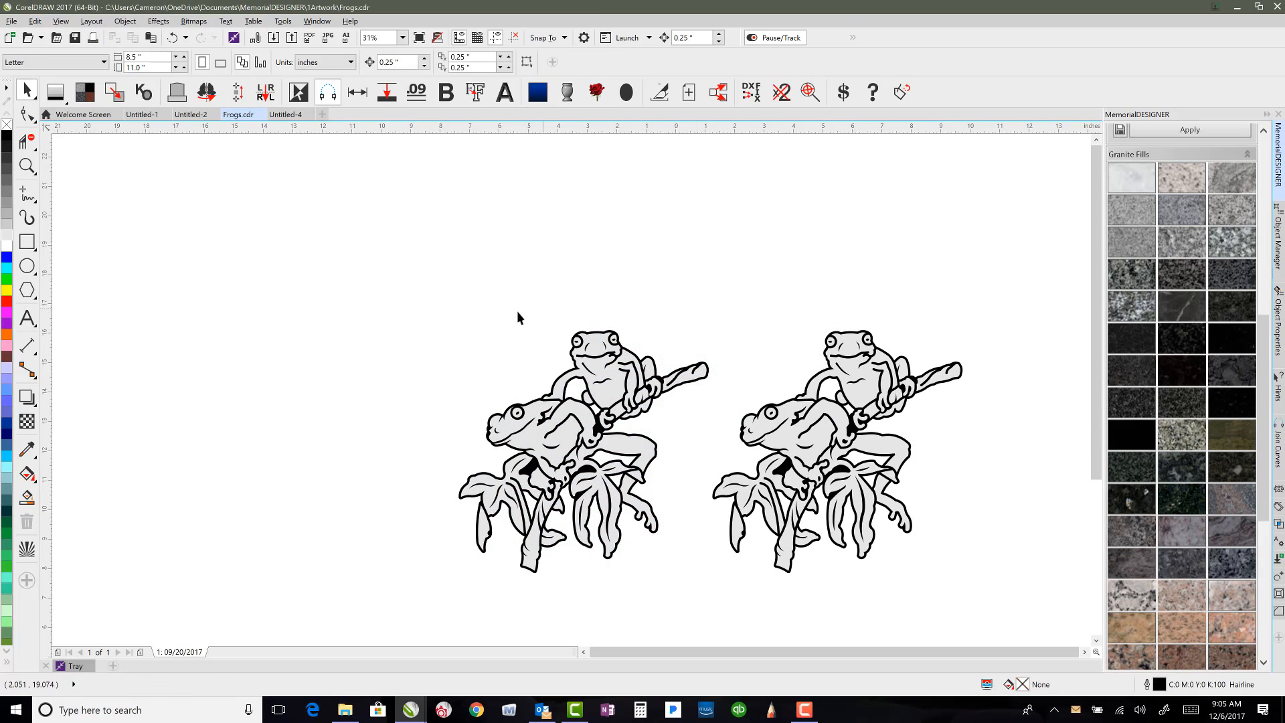
# Step: Combine the black outline and grey fill of the original frog artwork into a single curve
pyautogui.moveTo(424, 281); pyautogui.dragTo(741, 583)
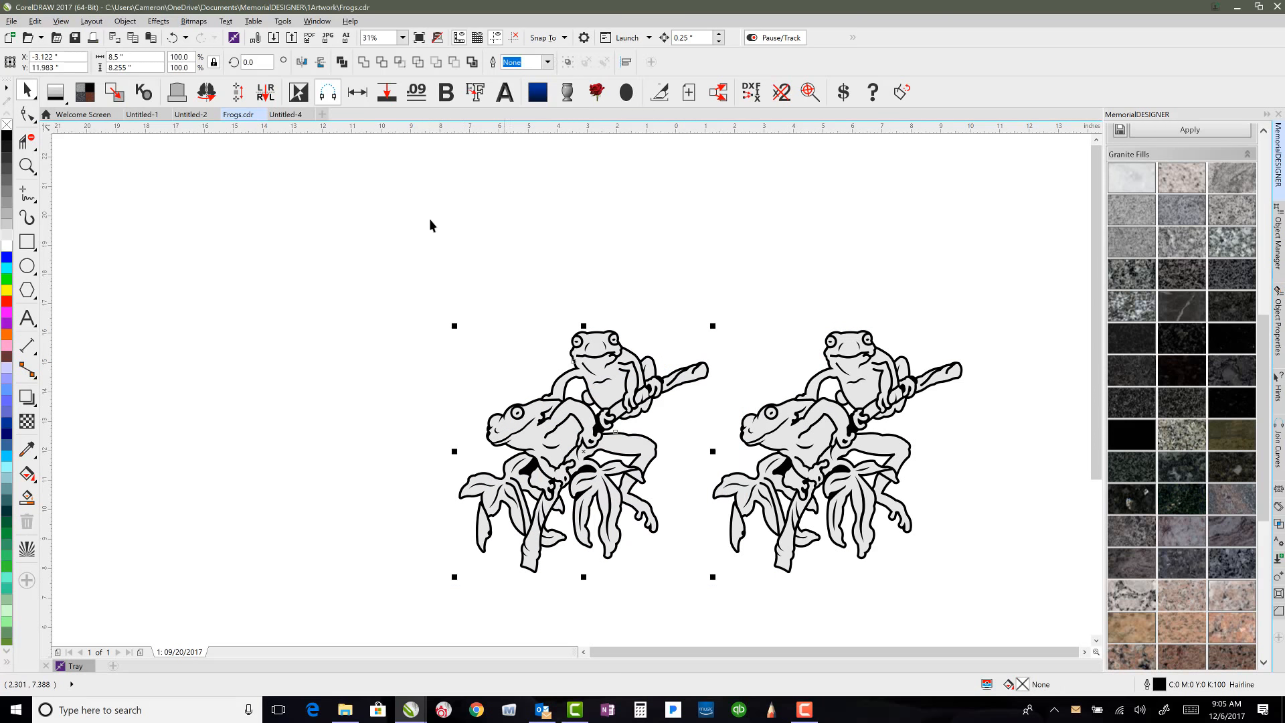
pyautogui.click(341, 62)
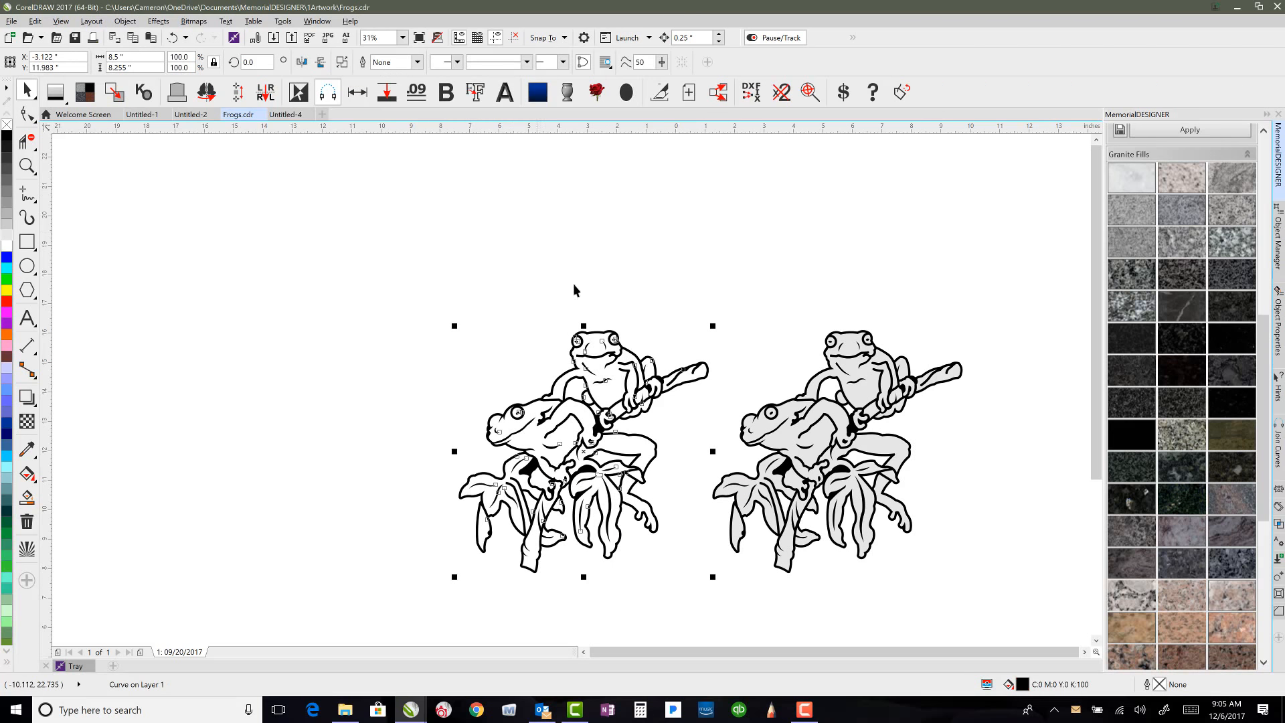
pyautogui.click(601, 323)
# Step: Draw a vertical line about 0.077 in long across the black outline atop the original upper frog's head, and select it together with the artwork
pyautogui.scroll(5, 570, 388)
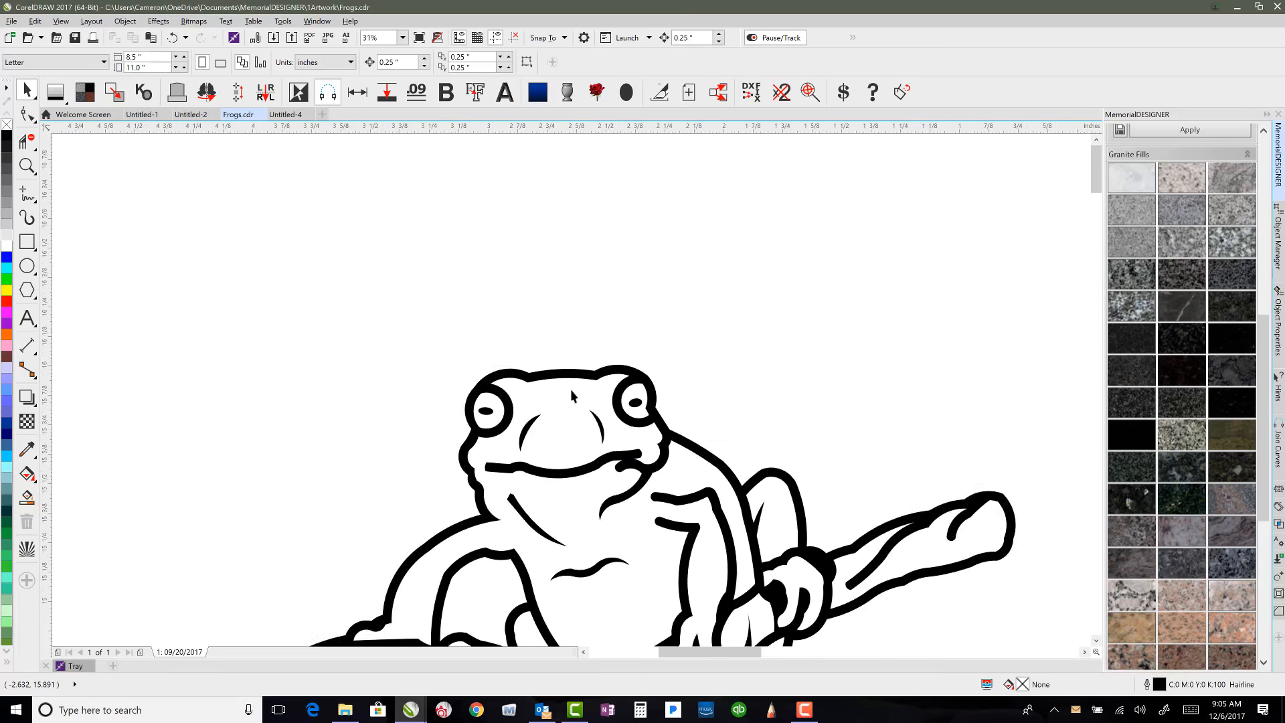
pyautogui.click(30, 194)
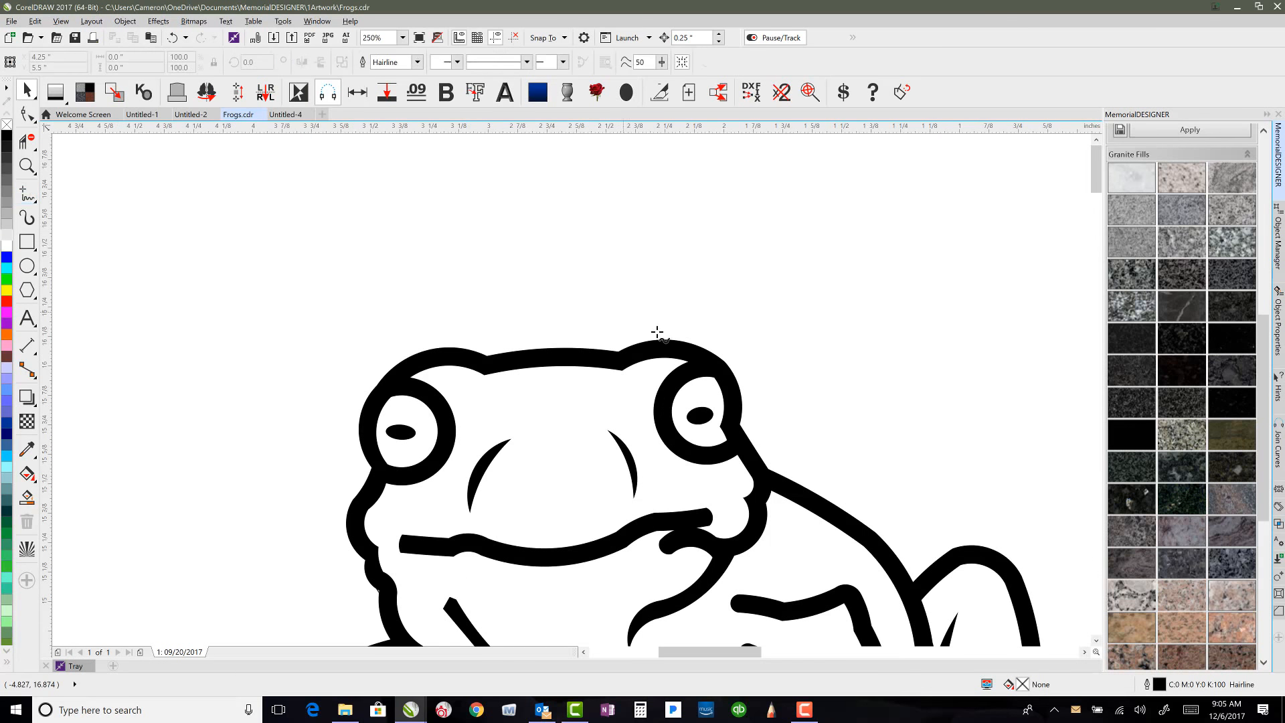
pyautogui.click(551, 350)
pyautogui.click(551, 366)
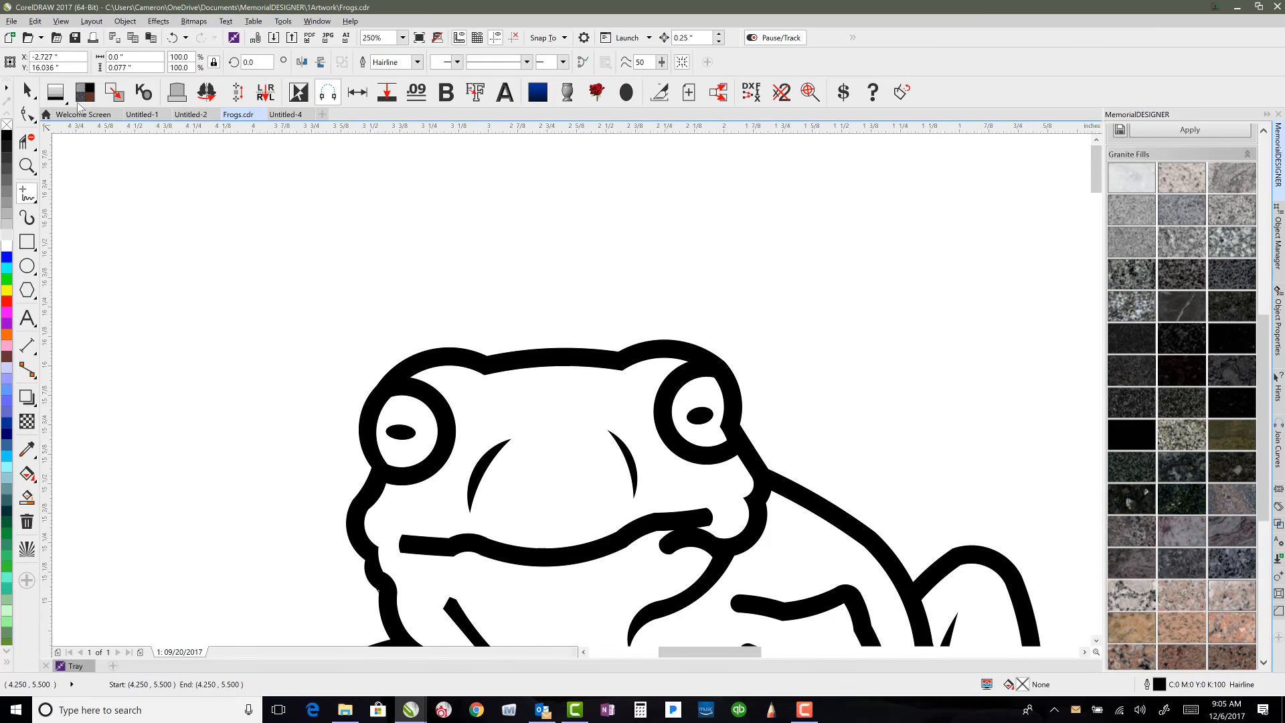
pyautogui.click(26, 90)
pyautogui.keyDown('shift'); pyautogui.click(439, 359); pyautogui.keyUp('shift')
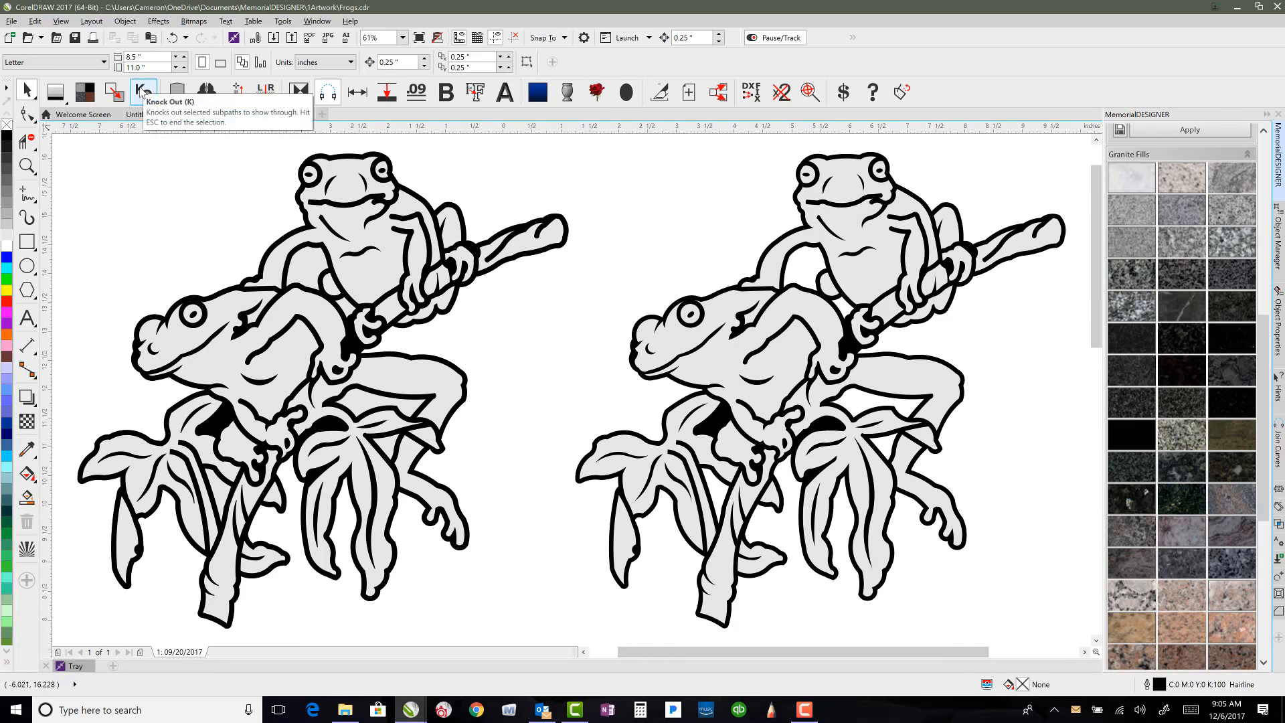
# Step: Try pulling the duplicate artwork's grey fill and its solid black backing apart, and undo both moves
pyautogui.click(142, 93)
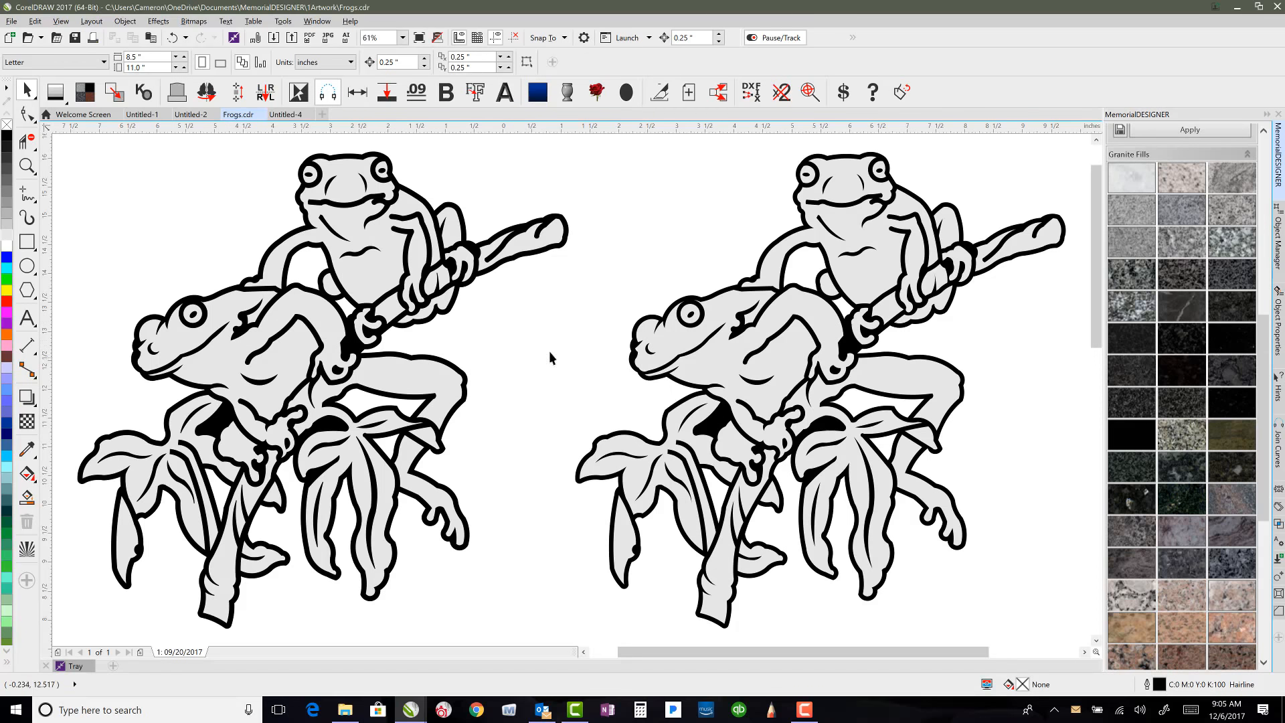
pyautogui.scroll(-2, 616, 323)
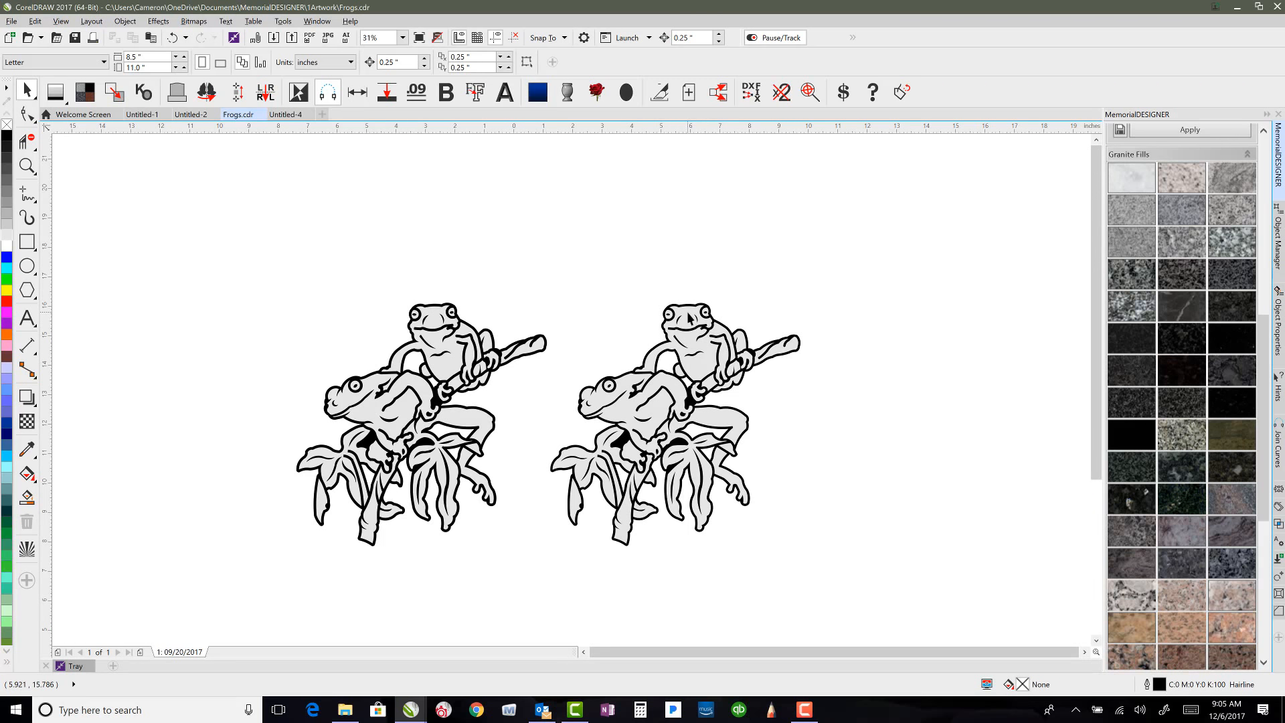
pyautogui.moveTo(689, 318); pyautogui.dragTo(813, 378)
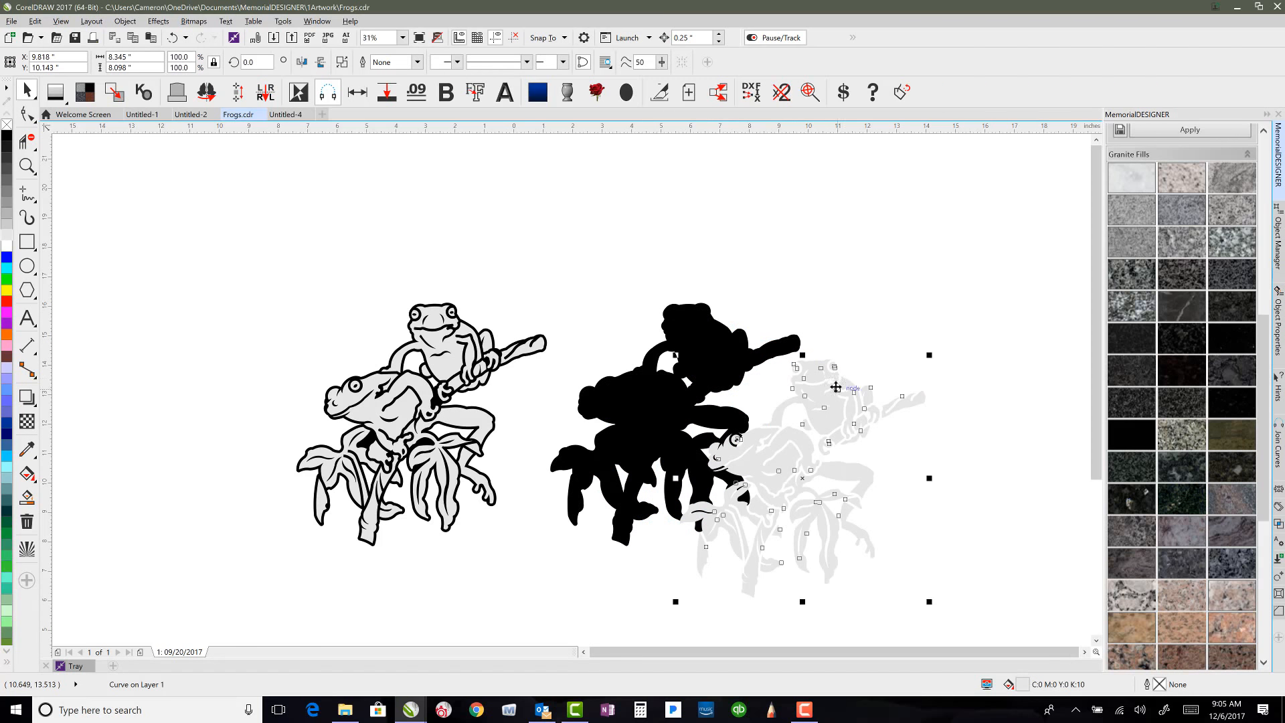
pyautogui.click(676, 348)
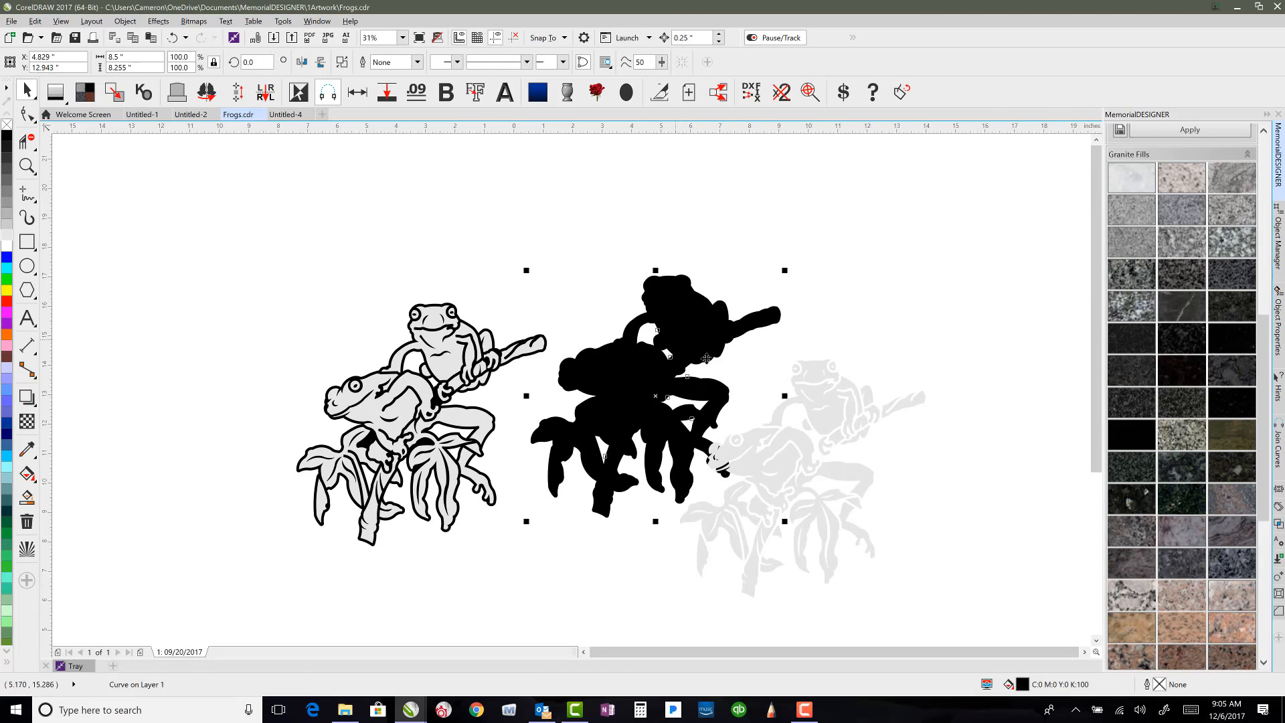
pyautogui.moveTo(660, 311); pyautogui.dragTo(722, 327)
pyautogui.press('Escape')
pyautogui.click(717, 277)
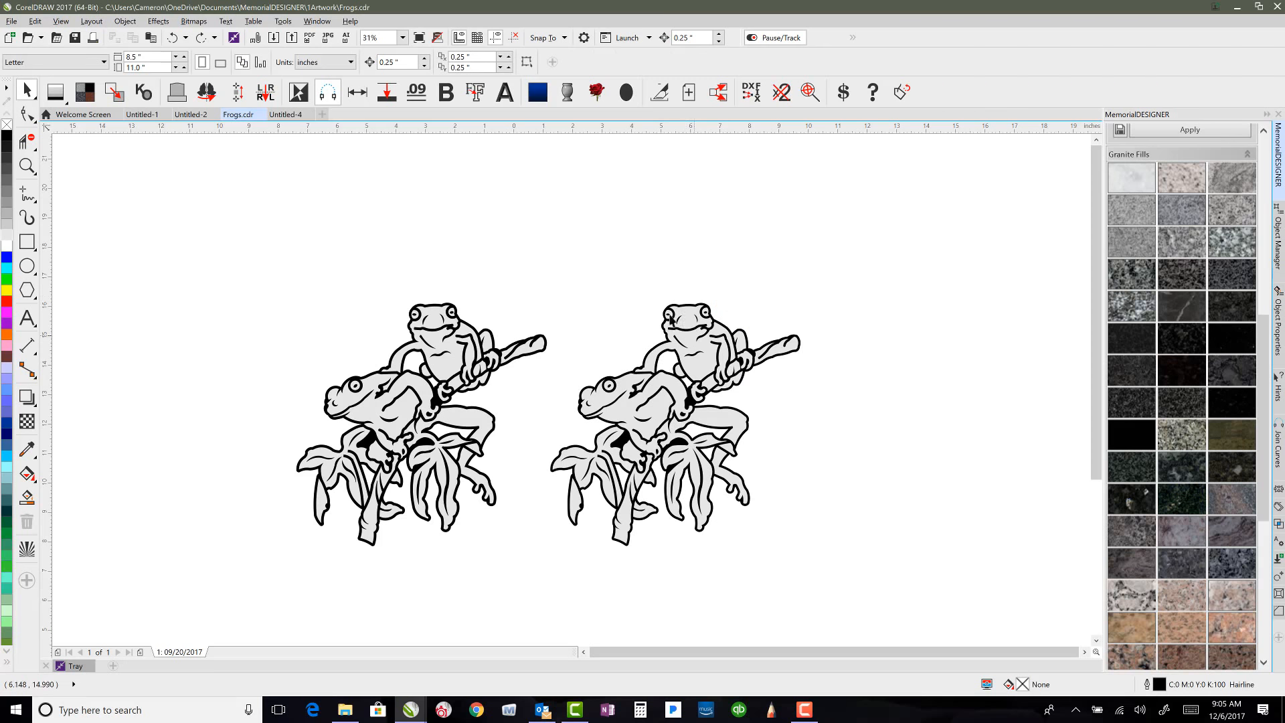
# Step: Group the grey fill and black backing of the duplicate frog artwork
pyautogui.moveTo(564, 272); pyautogui.dragTo(936, 595)
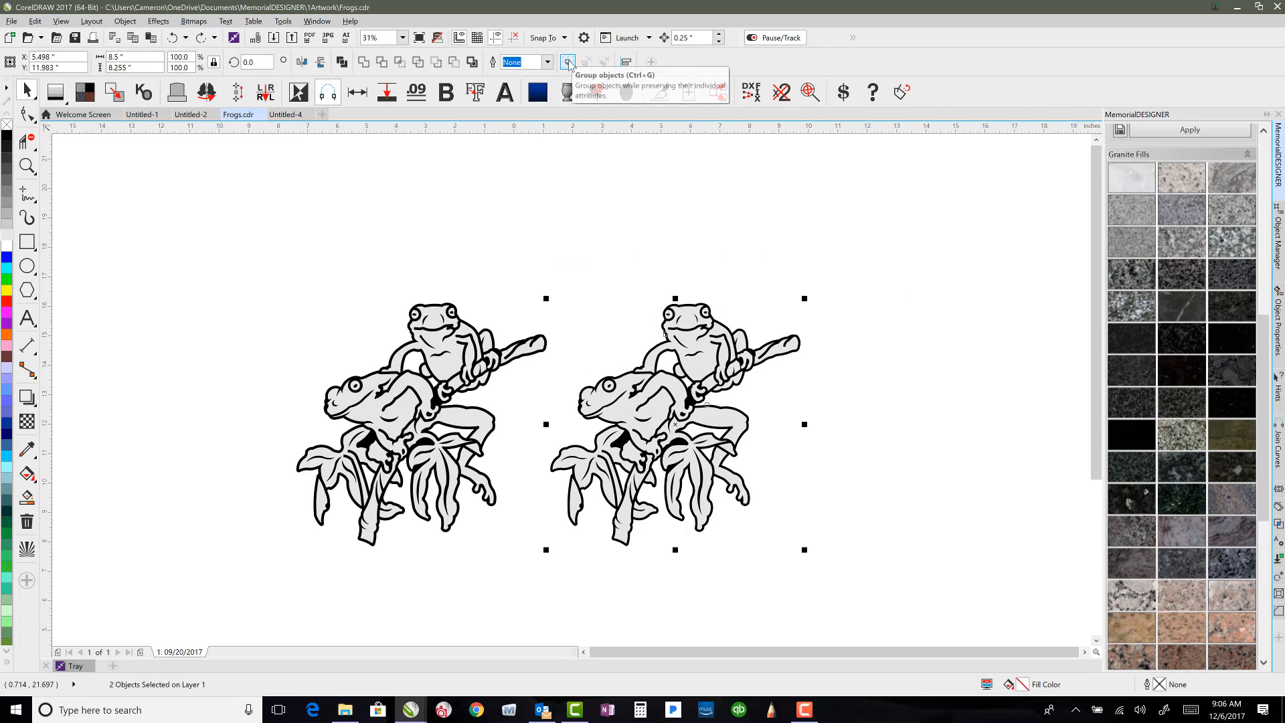
pyautogui.click(569, 63)
pyautogui.click(701, 267)
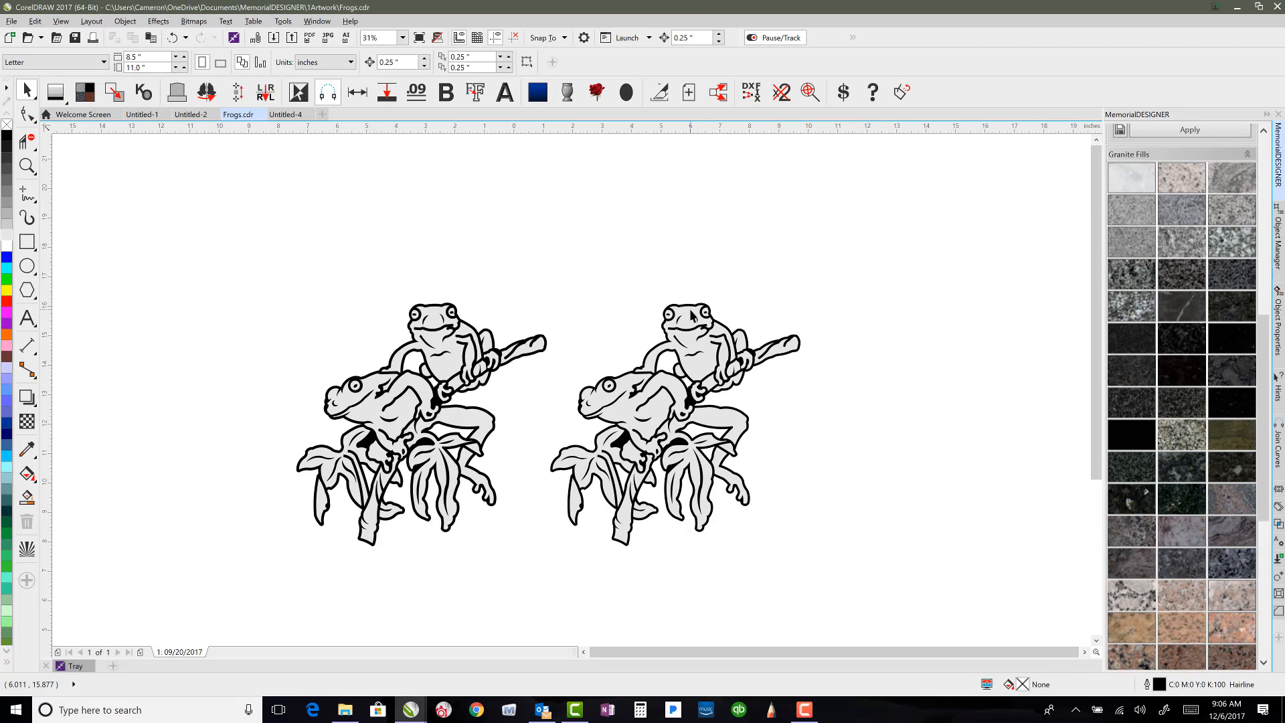
# Step: Draw a vertical line about 0.078 in long across the black outline atop the duplicate upper frog's head
pyautogui.scroll(7, 691, 316)
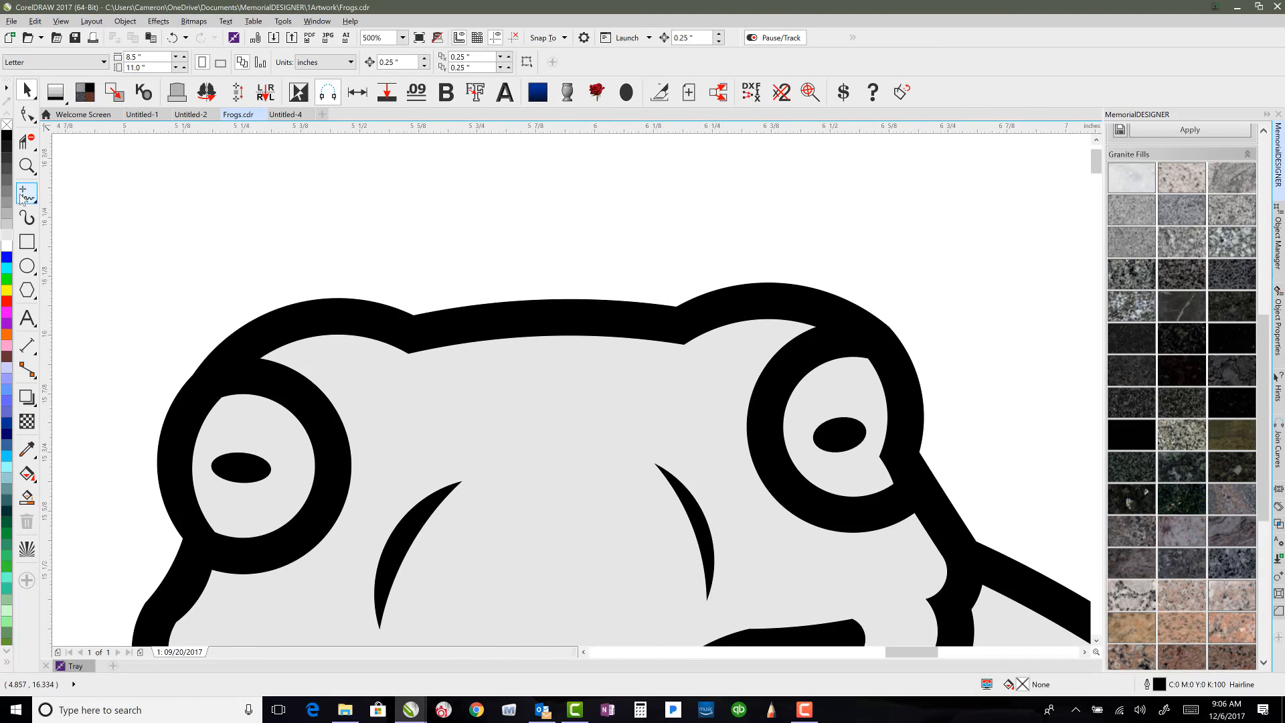
pyautogui.click(25, 194)
pyautogui.click(547, 300)
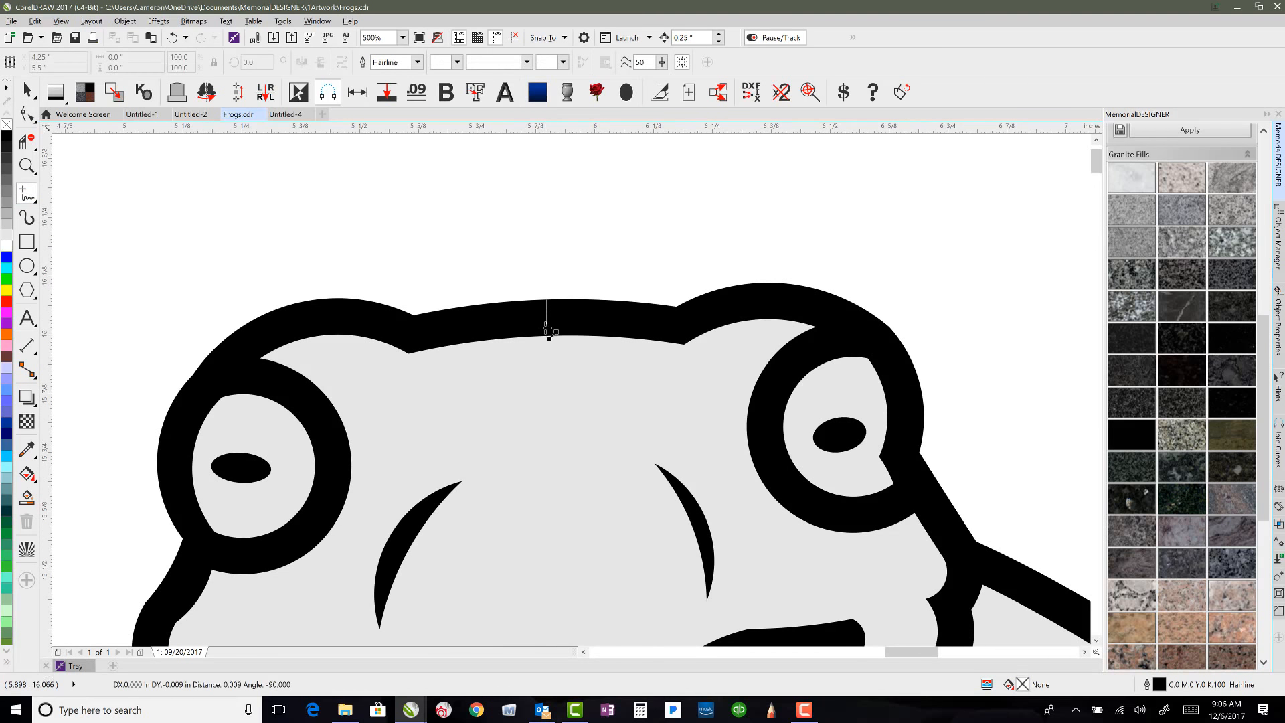
pyautogui.click(549, 336)
pyautogui.click(25, 89)
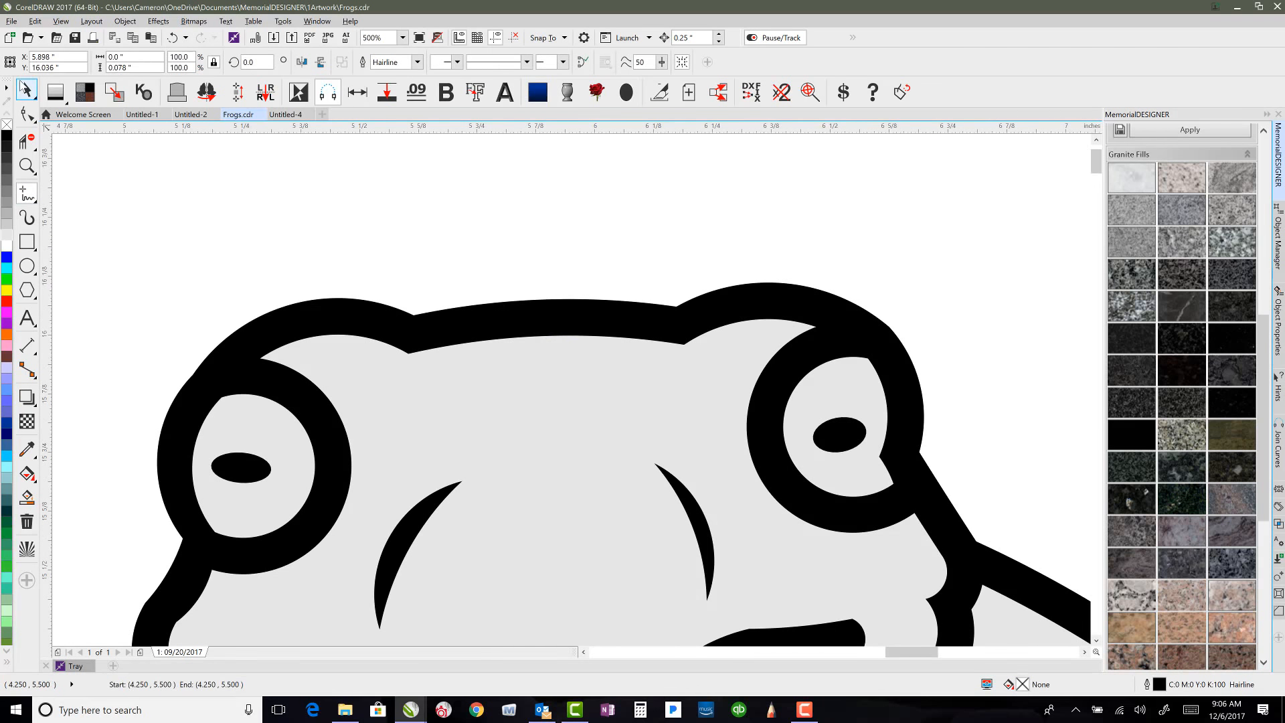
# Step: Scale the grouped duplicate artwork to real size using the short outline line as reference, with Delete Line enabled
pyautogui.scroll(-5, 591, 473)
pyautogui.click(591, 473)
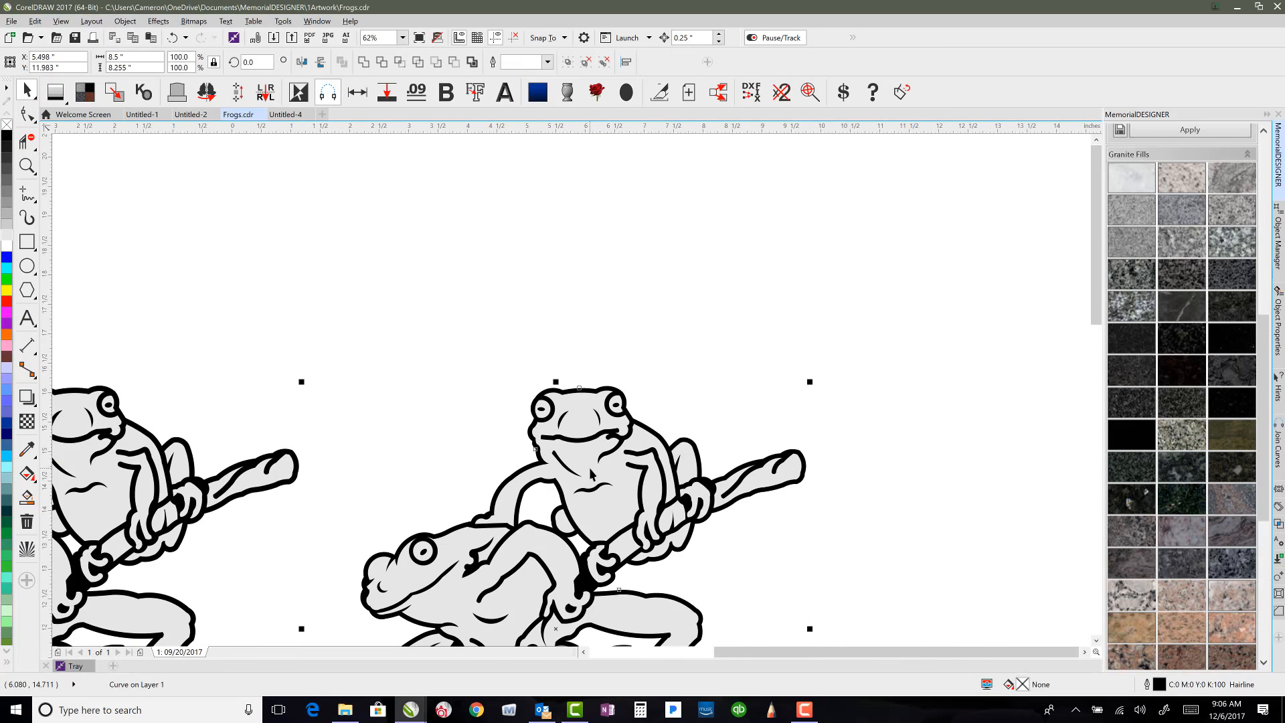
pyautogui.click(358, 93)
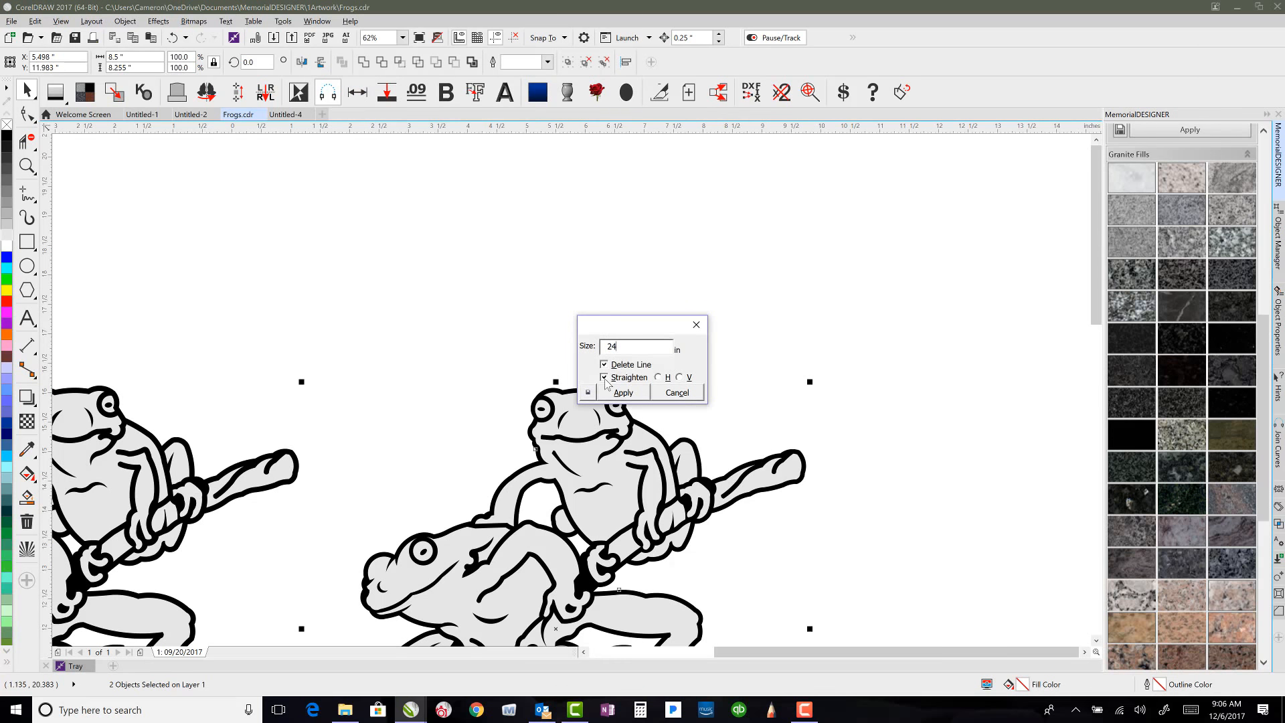
pyautogui.doubleClick(623, 347)
pyautogui.click(623, 393)
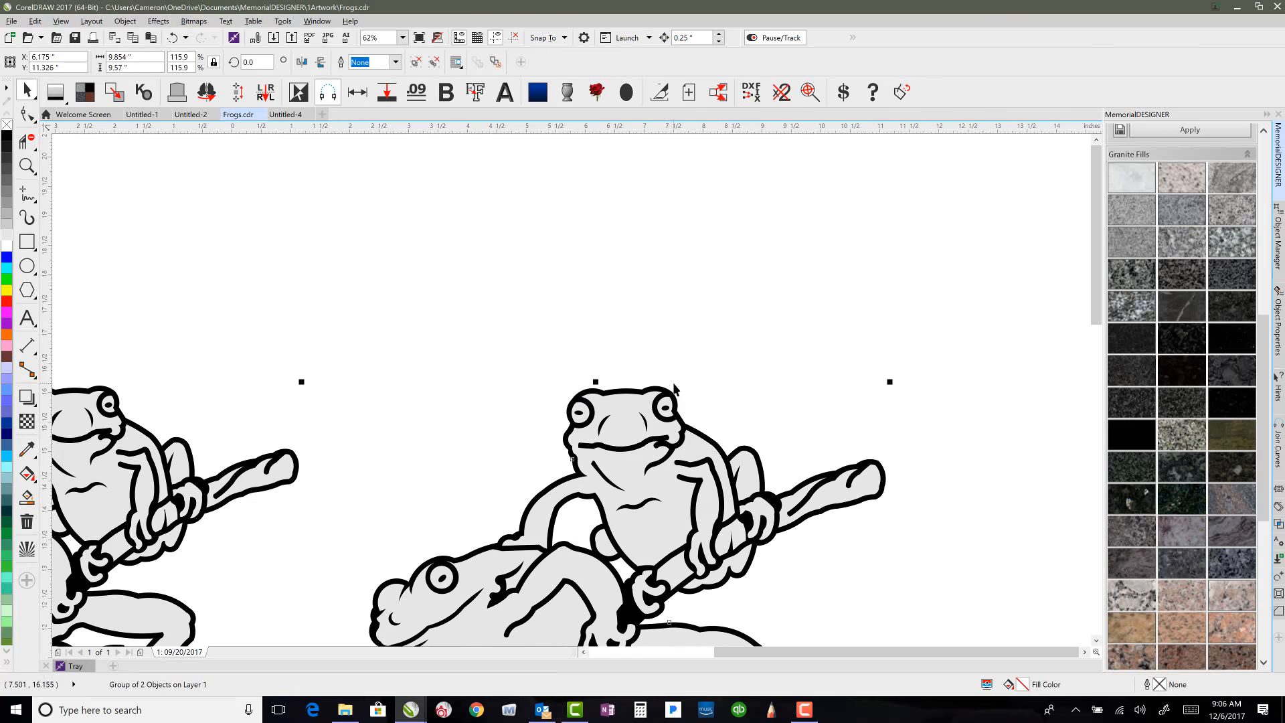
# Step: Move the enlarged duplicate frogs slightly up and farther from the original artwork, and compare the two side by side
pyautogui.press('F4')
pyautogui.scroll(-2, 633, 327)
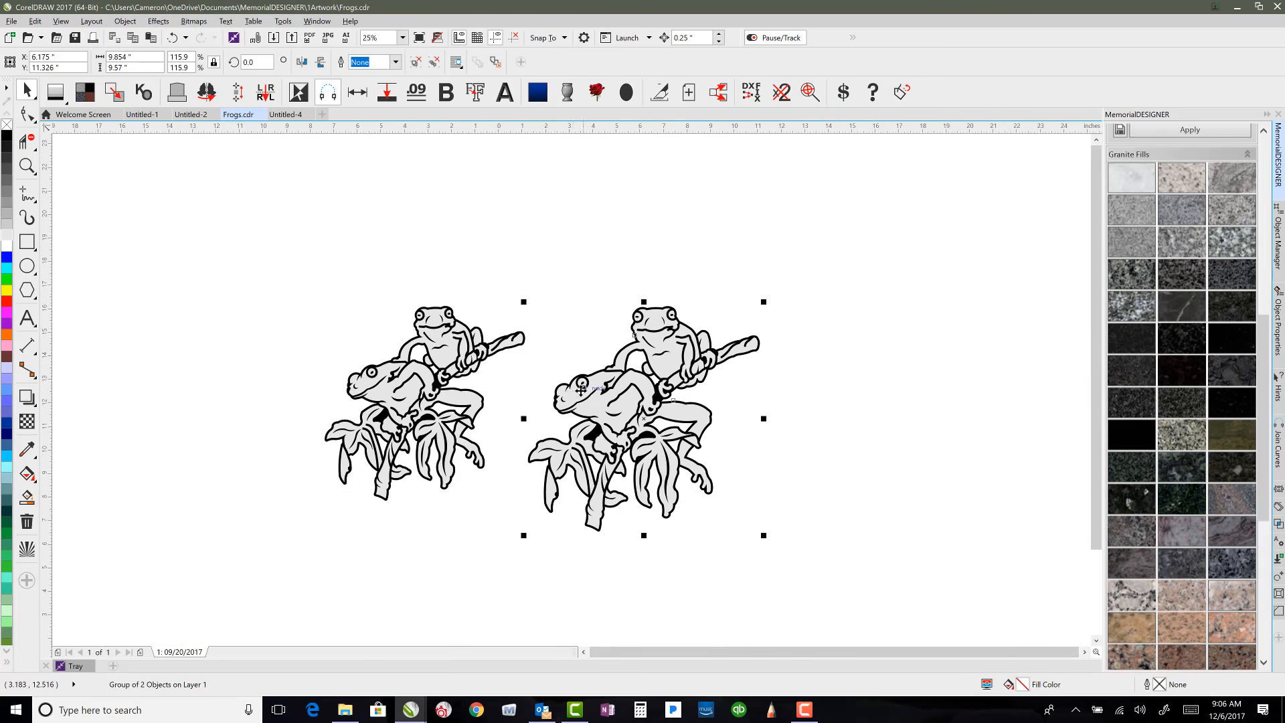
pyautogui.moveTo(583, 383); pyautogui.dragTo(584, 382)
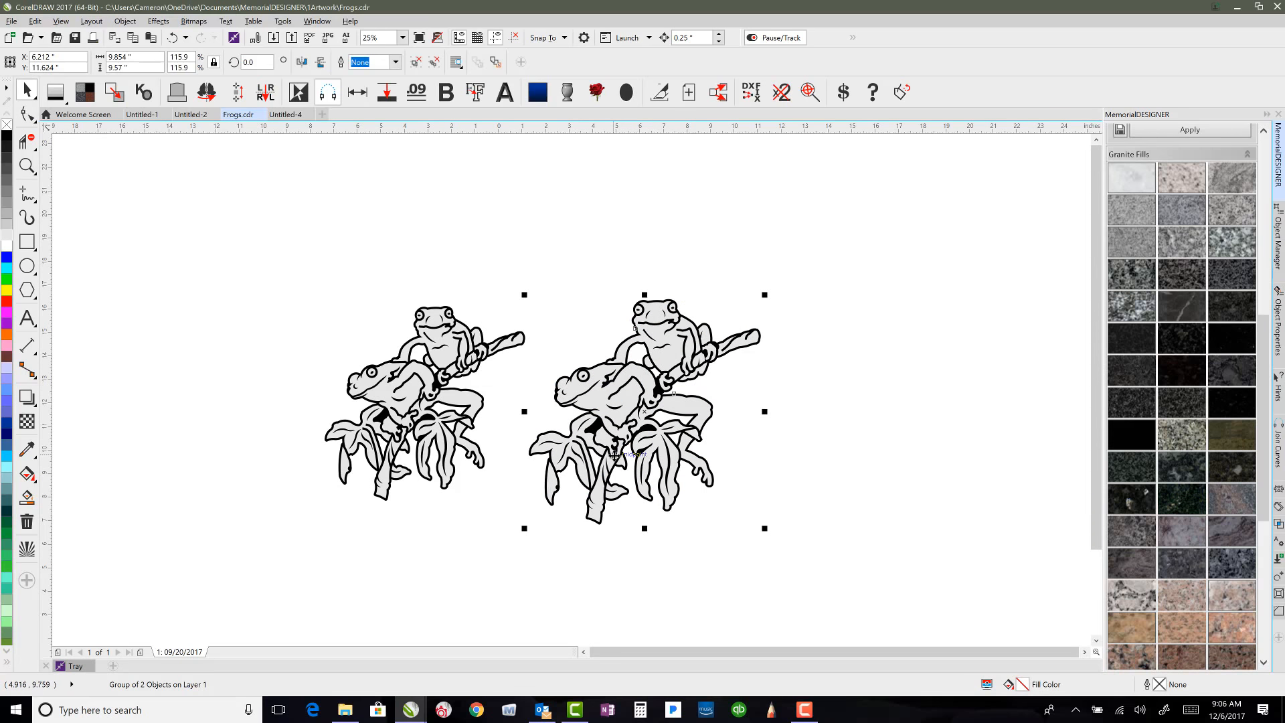
pyautogui.moveTo(607, 423); pyautogui.dragTo(634, 416)
pyautogui.press('F4')
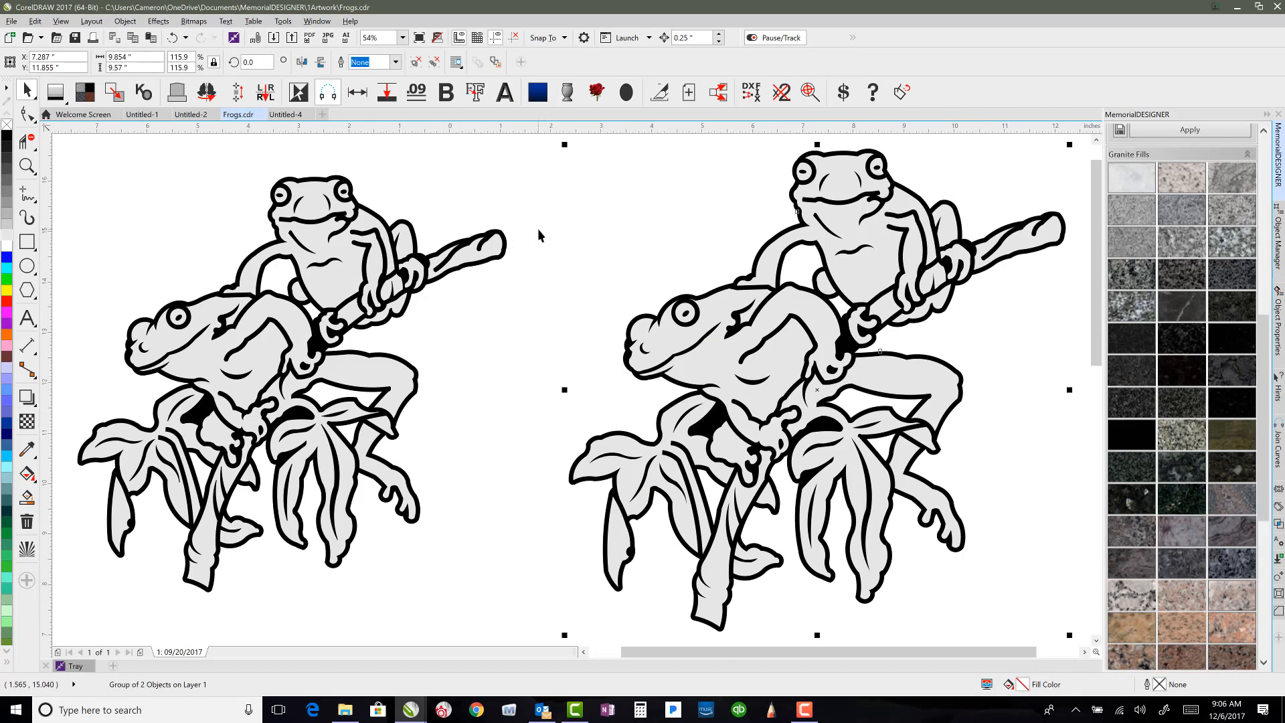
pyautogui.click(607, 216)
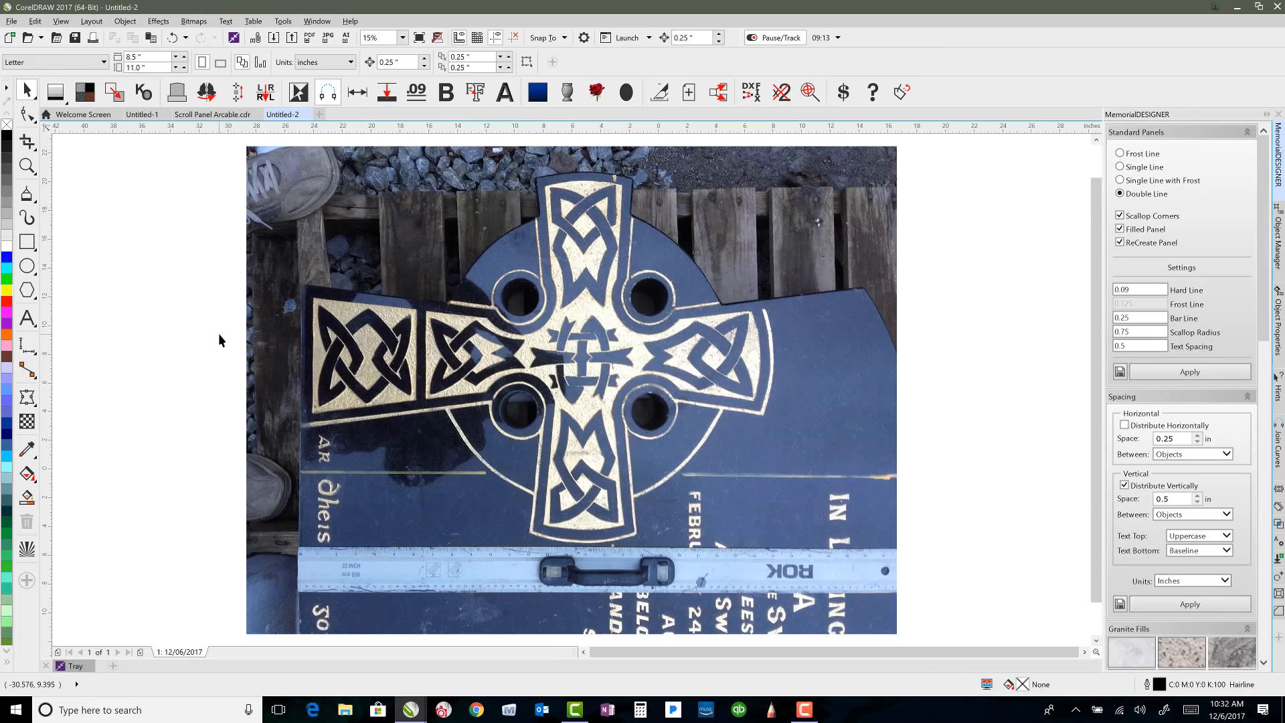
# Step: Draw a line about 39.5 in long along the ruler's upper edge in the headstone photo, from its zero end to near the 30 mark
pyautogui.click(27, 165)
pyautogui.moveTo(272, 528); pyautogui.dragTo(868, 592)
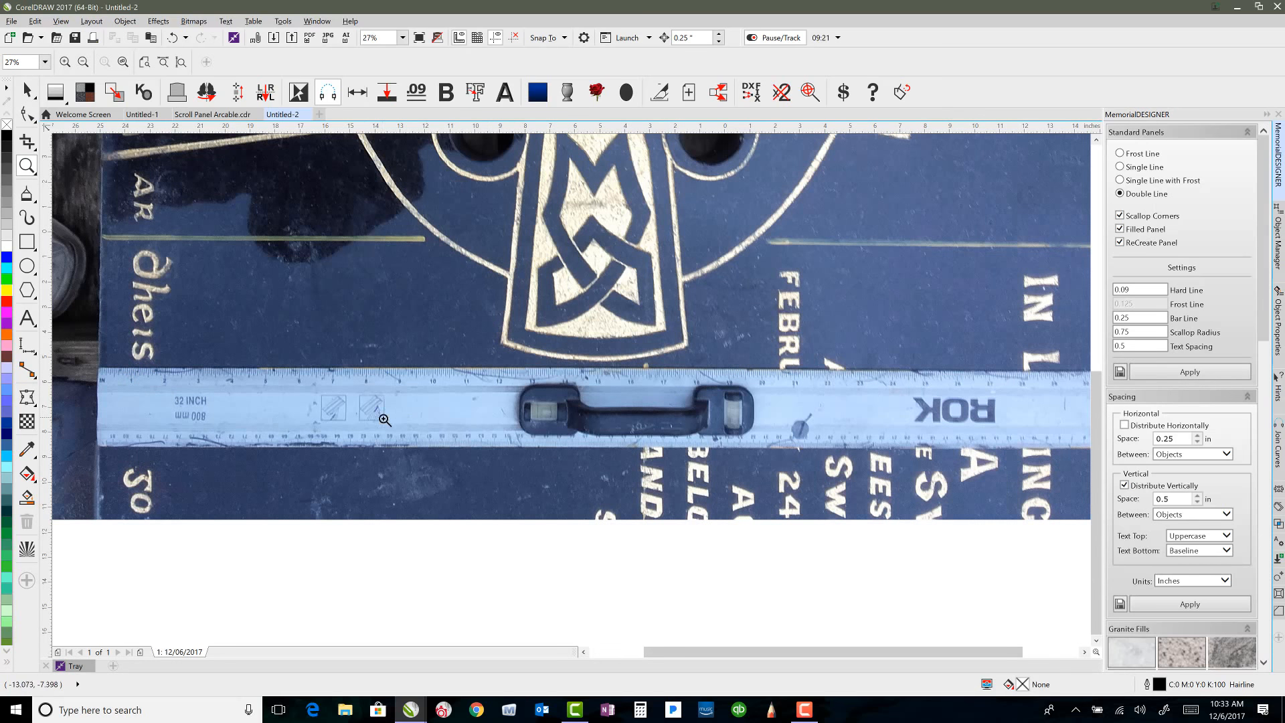
pyautogui.click(27, 194)
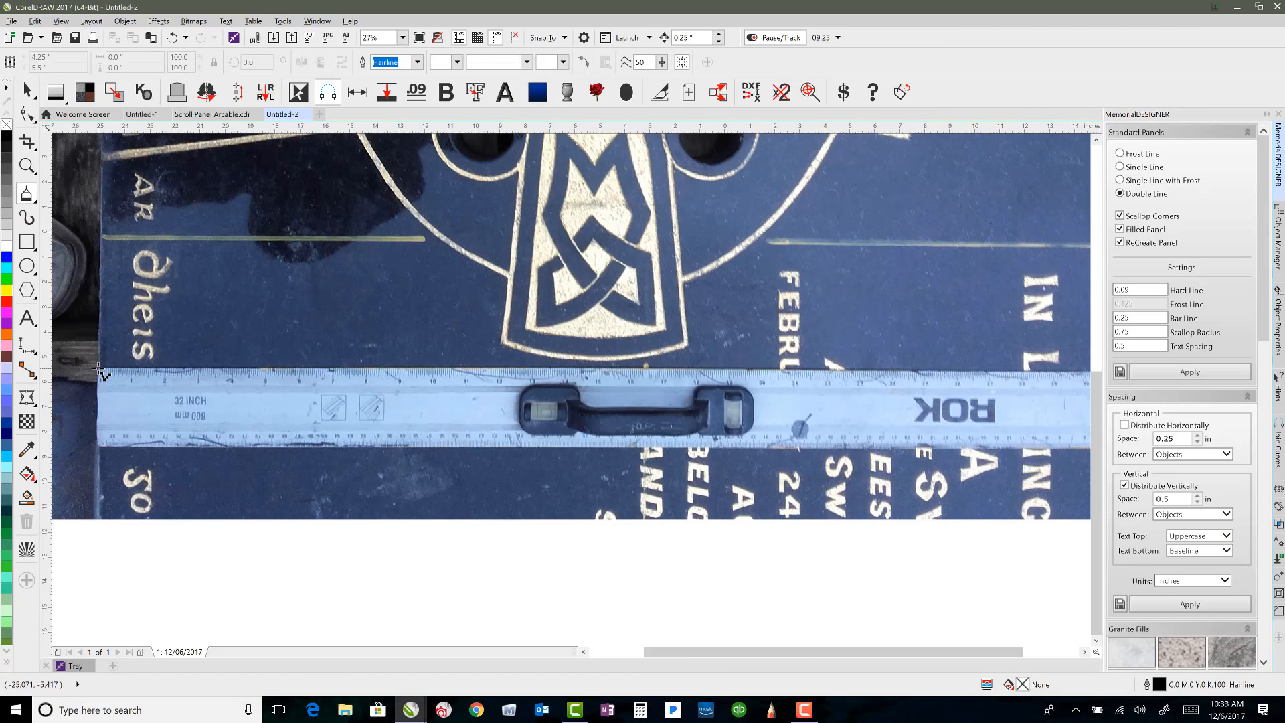
pyautogui.moveTo(99, 368)
pyautogui.mouseDown()
pyautogui.moveTo(1208, 373)
pyautogui.moveTo(913, 357)
pyautogui.moveTo(941, 379)
pyautogui.moveTo(921, 389)
pyautogui.mouseUp()
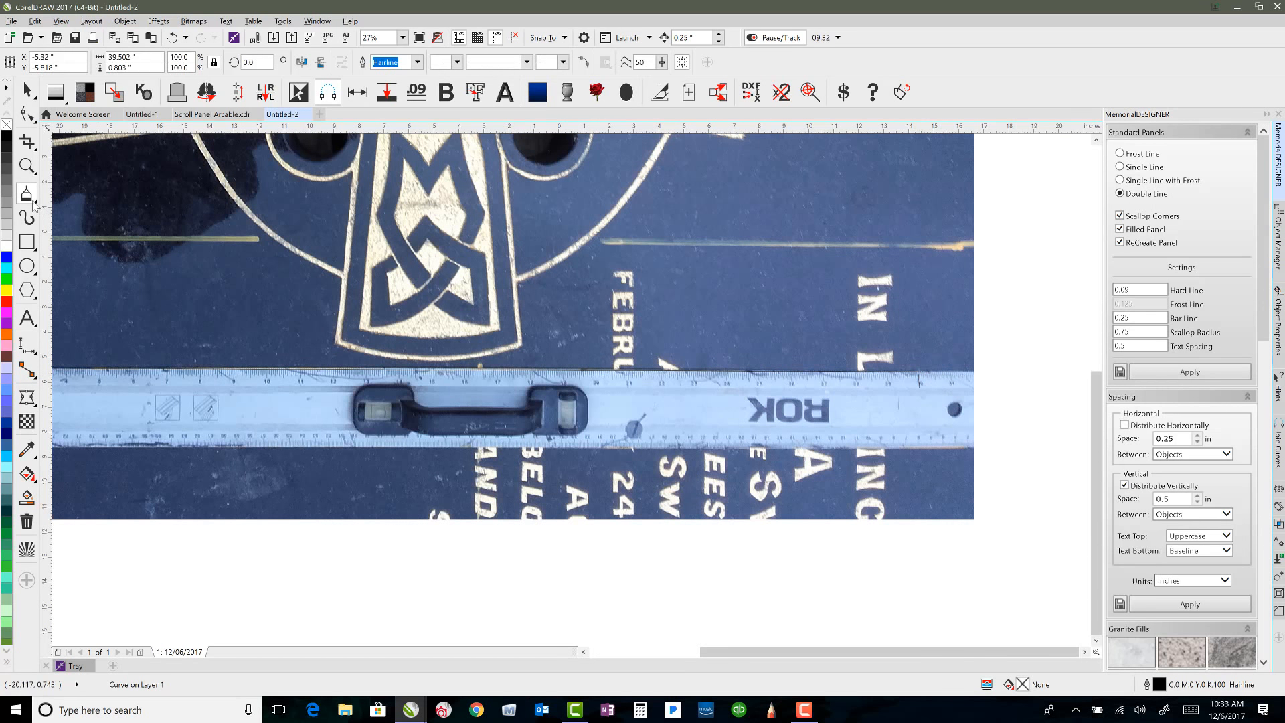
# Step: Adjust the reference line's end nodes to the ruler's 30-inch mark and its zero corner
pyautogui.click(25, 115)
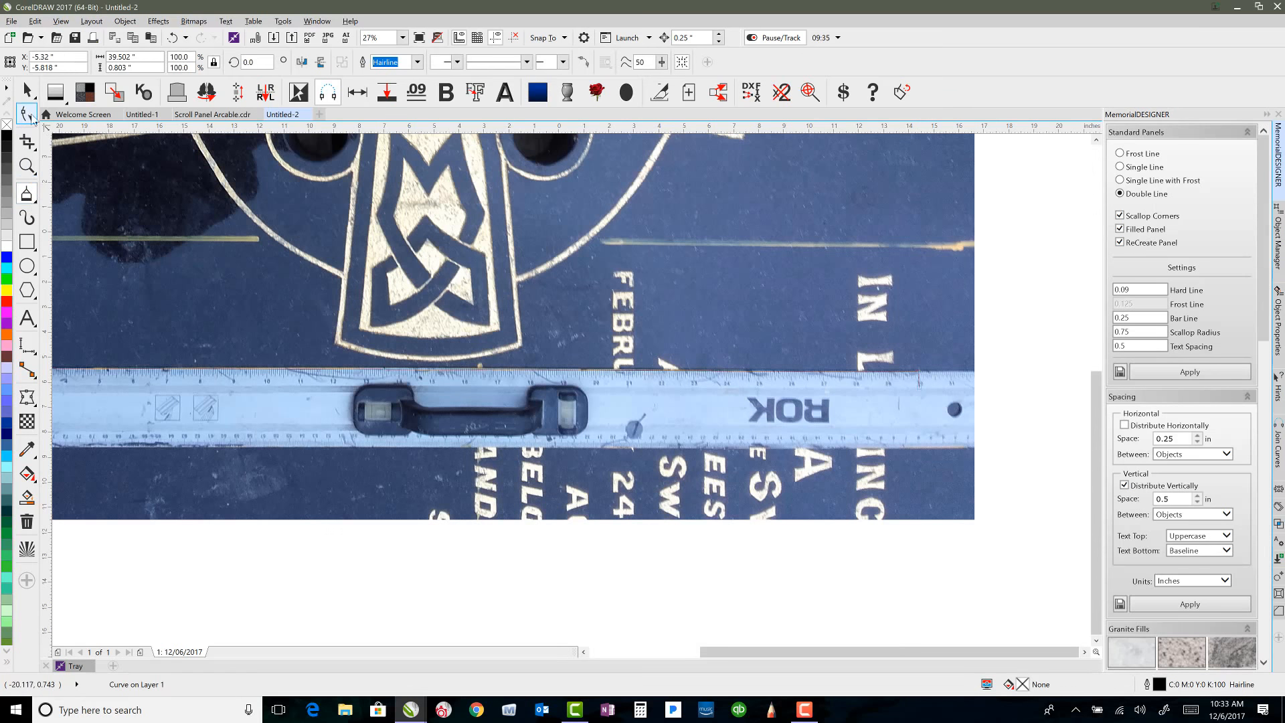
pyautogui.press('Delete')
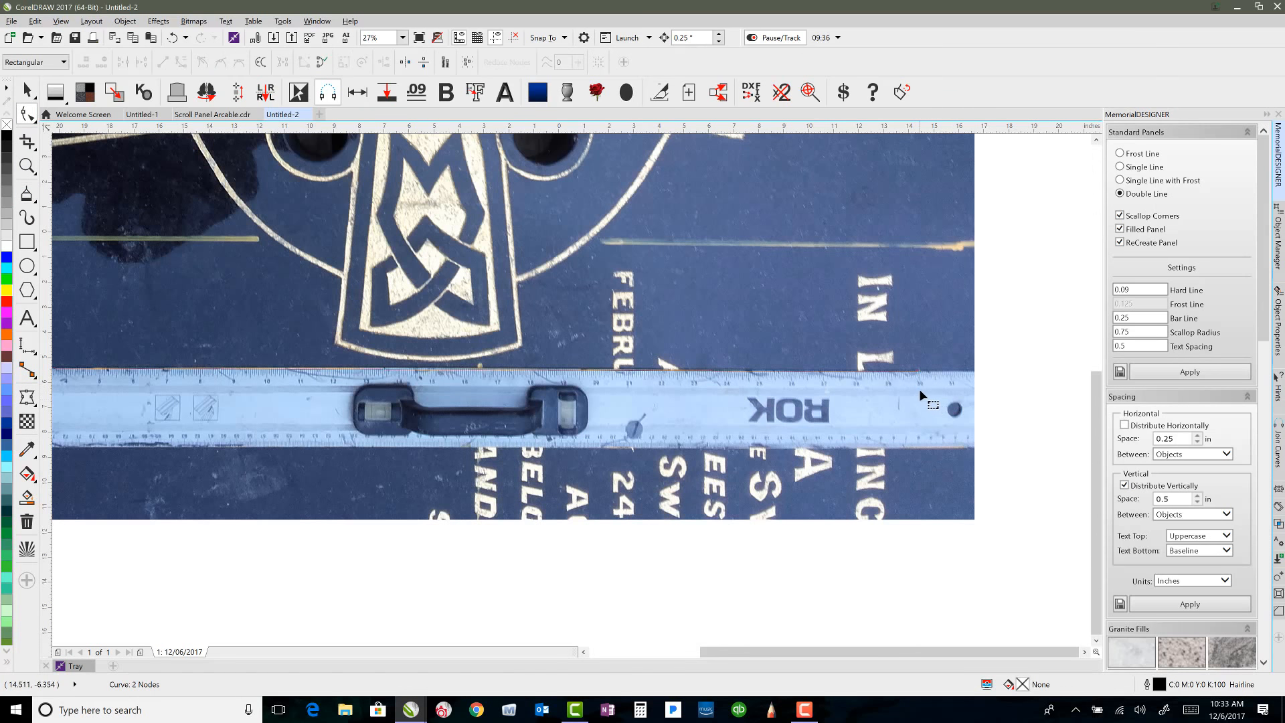
pyautogui.scroll(5, 917, 379)
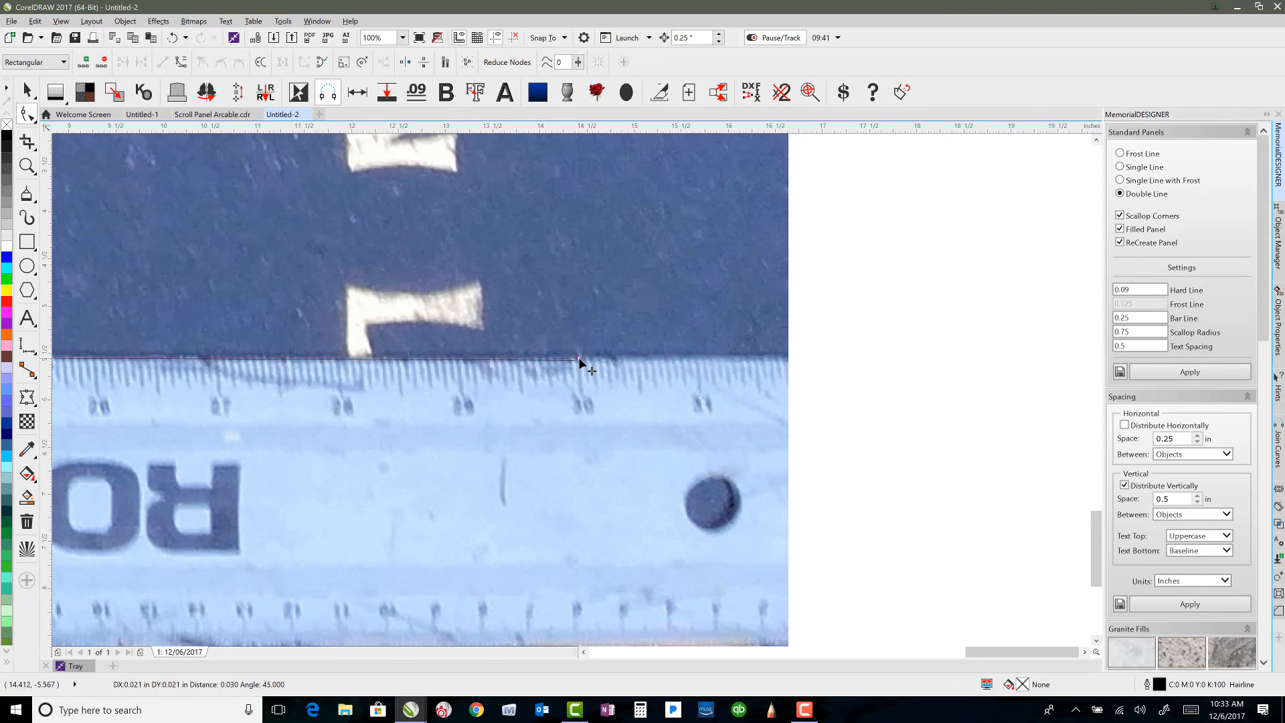
pyautogui.click(580, 366)
pyautogui.scroll(-8, 553, 395)
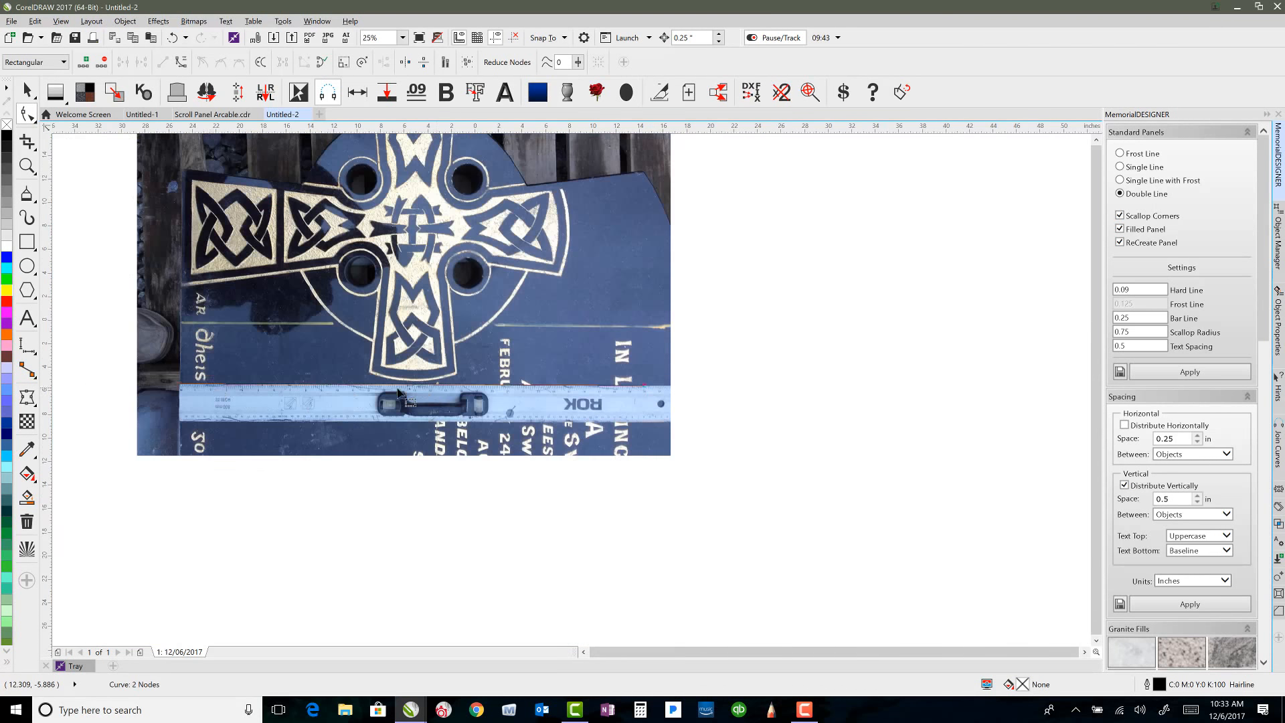
pyautogui.scroll(10, 177, 383)
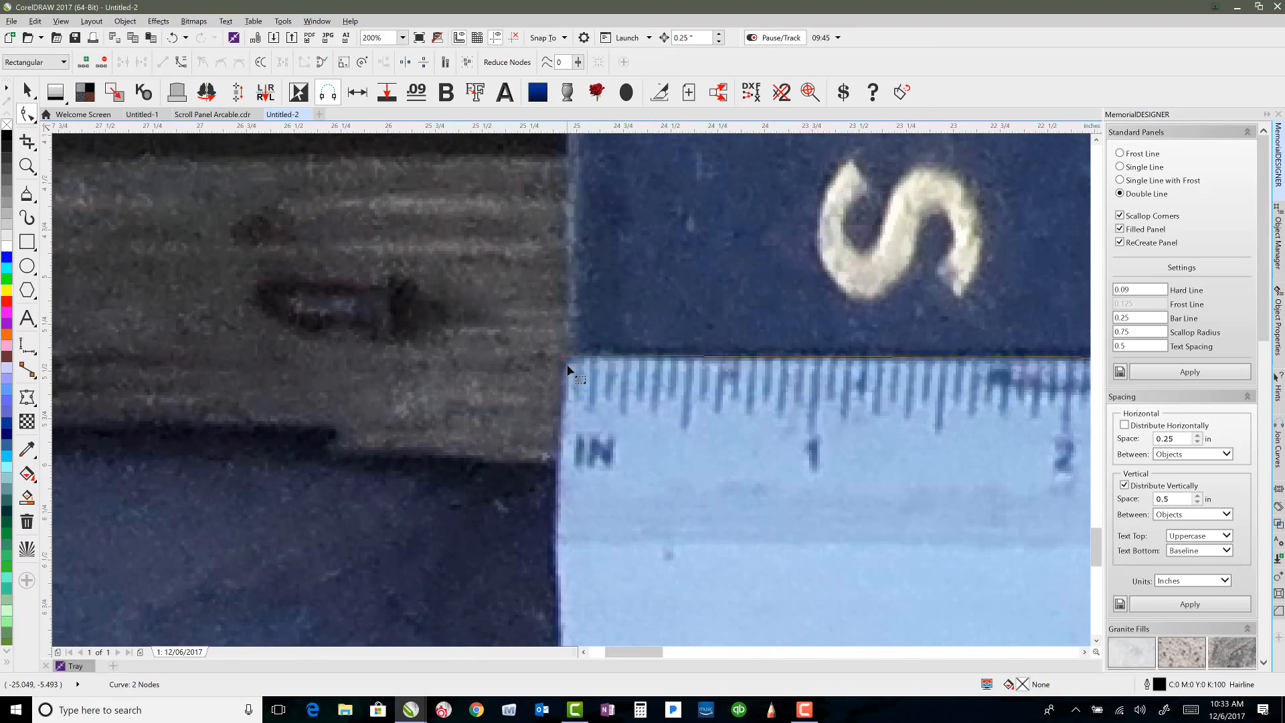
pyautogui.moveTo(564, 362); pyautogui.dragTo(564, 362)
pyautogui.scroll(-3, 816, 386)
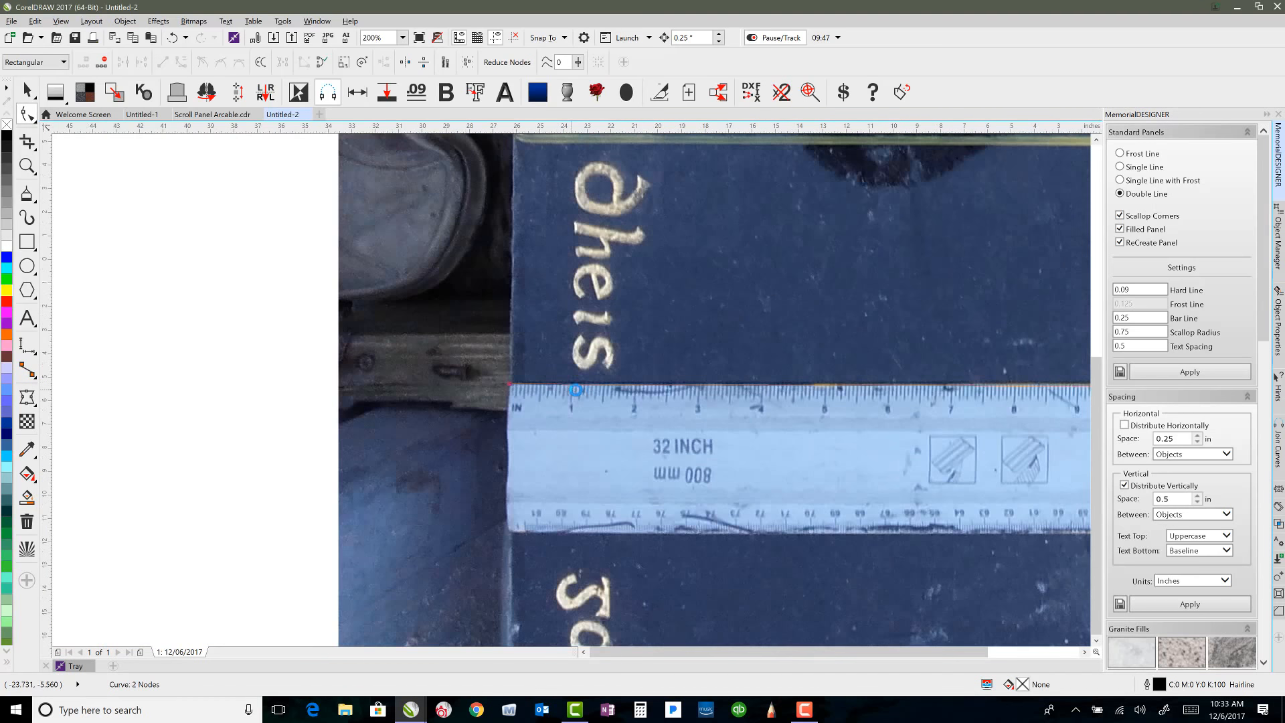
pyautogui.scroll(-10, 428, 383)
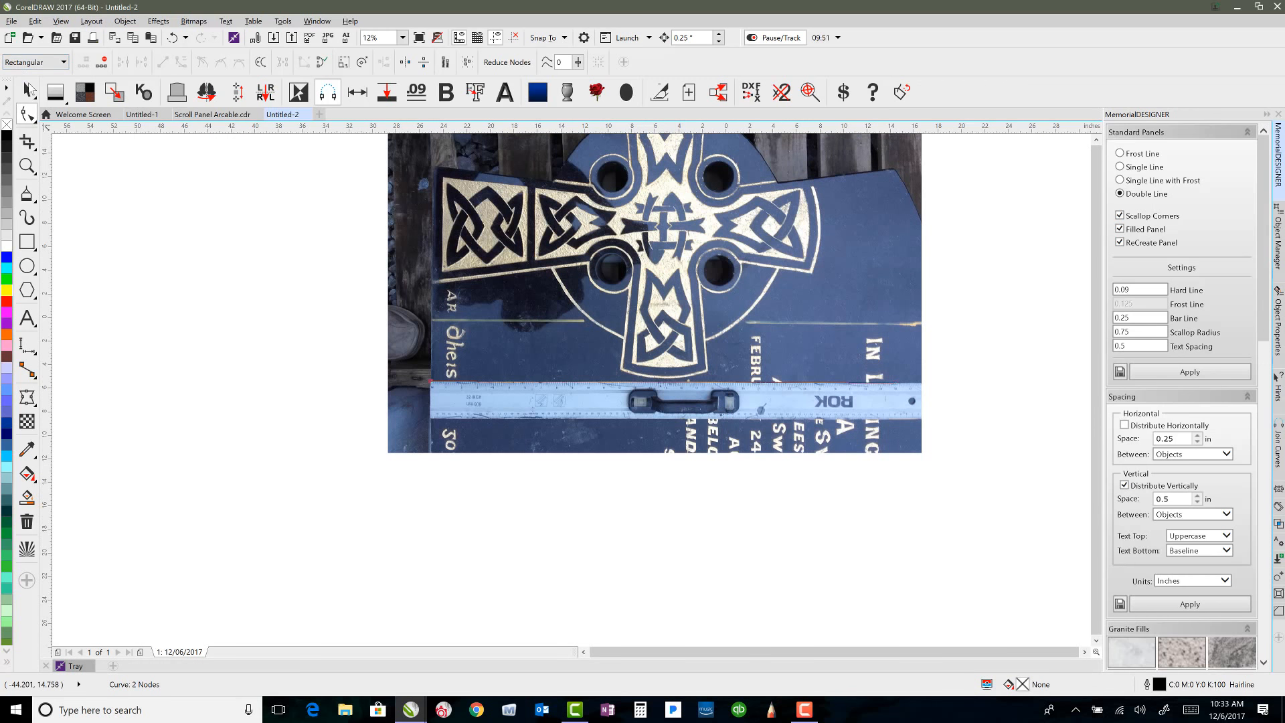
# Step: Check the reference line's width, and select the line together with the headstone photo
pyautogui.press('space')
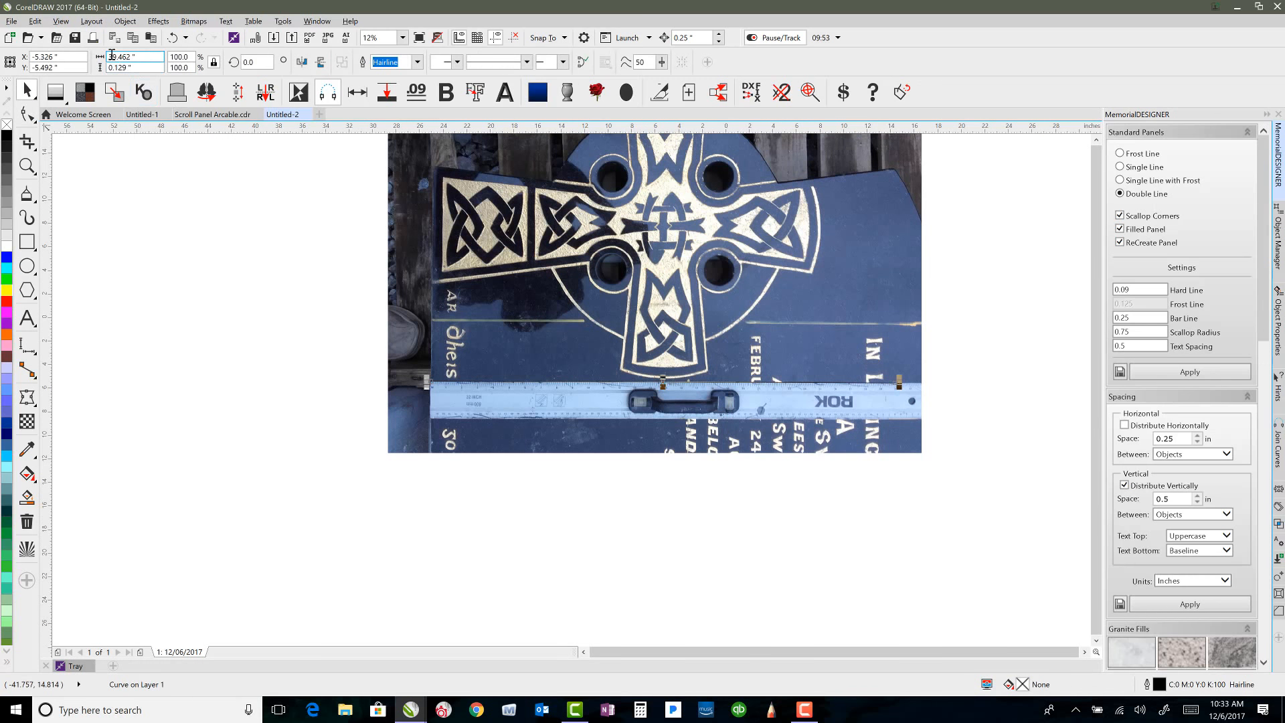
pyautogui.scroll(2, 889, 393)
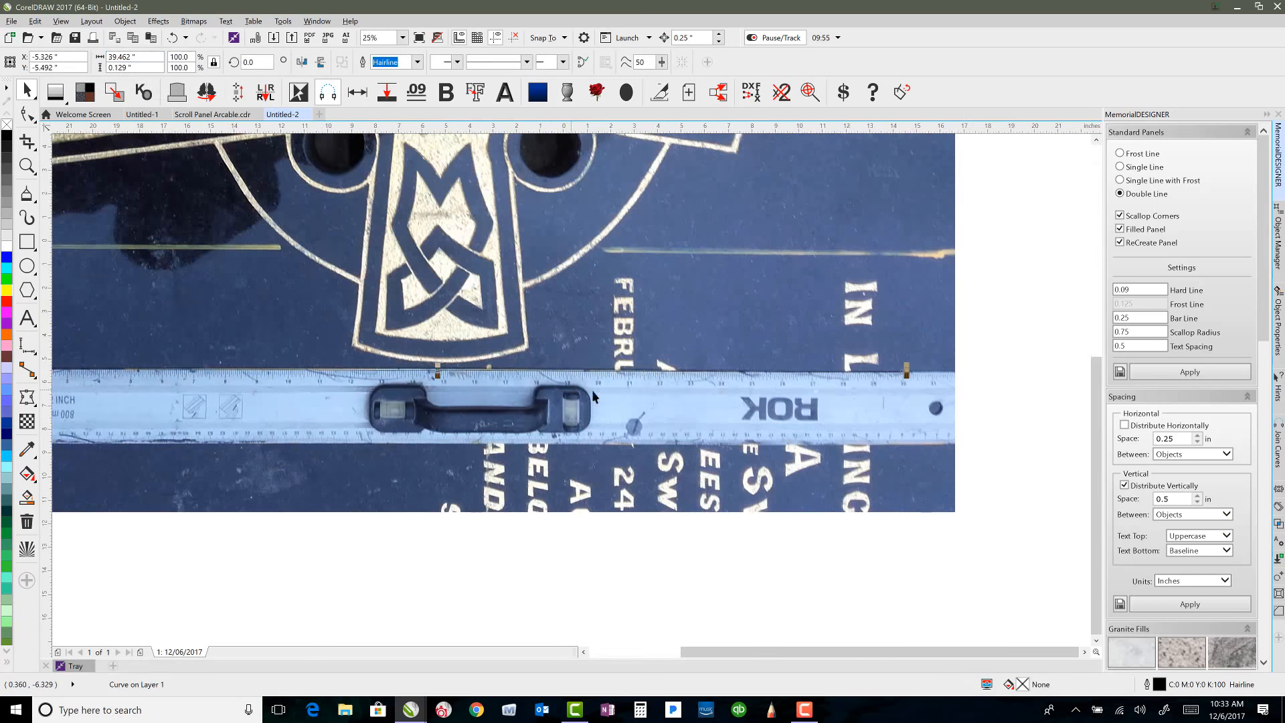
pyautogui.scroll(-1, 593, 396)
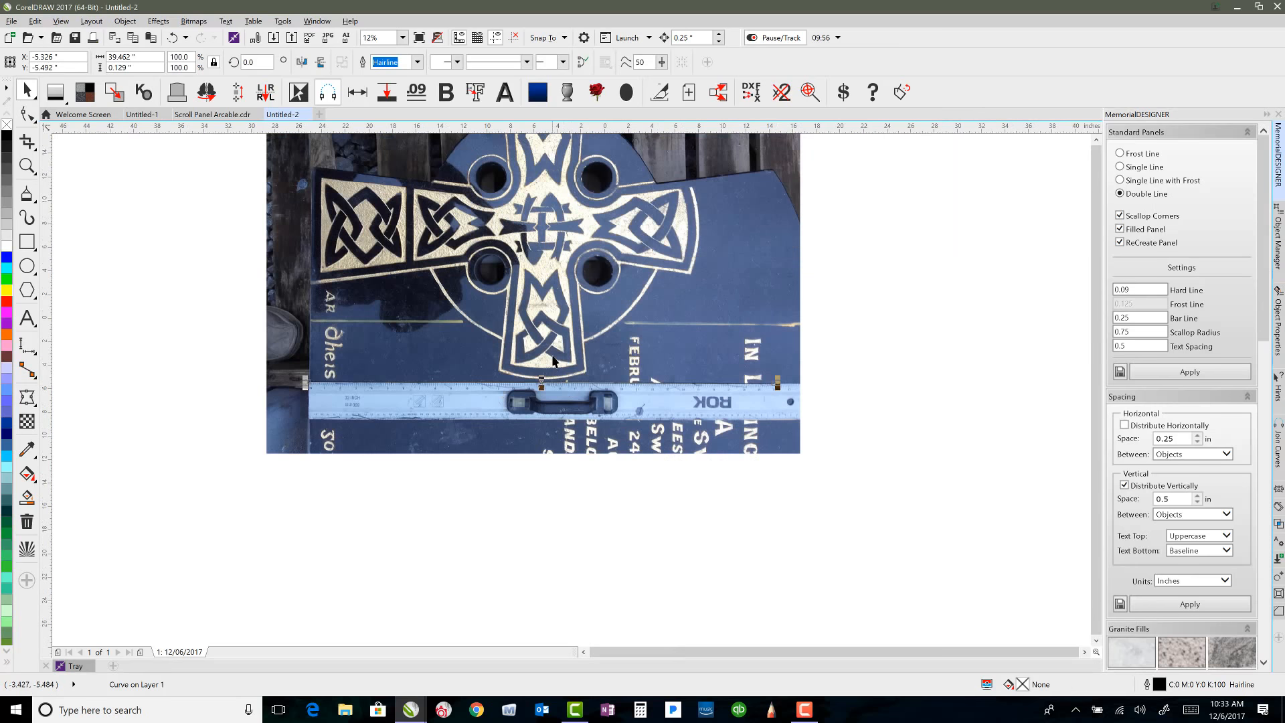
pyautogui.keyDown('shift'); pyautogui.click(434, 318); pyautogui.keyUp('shift')
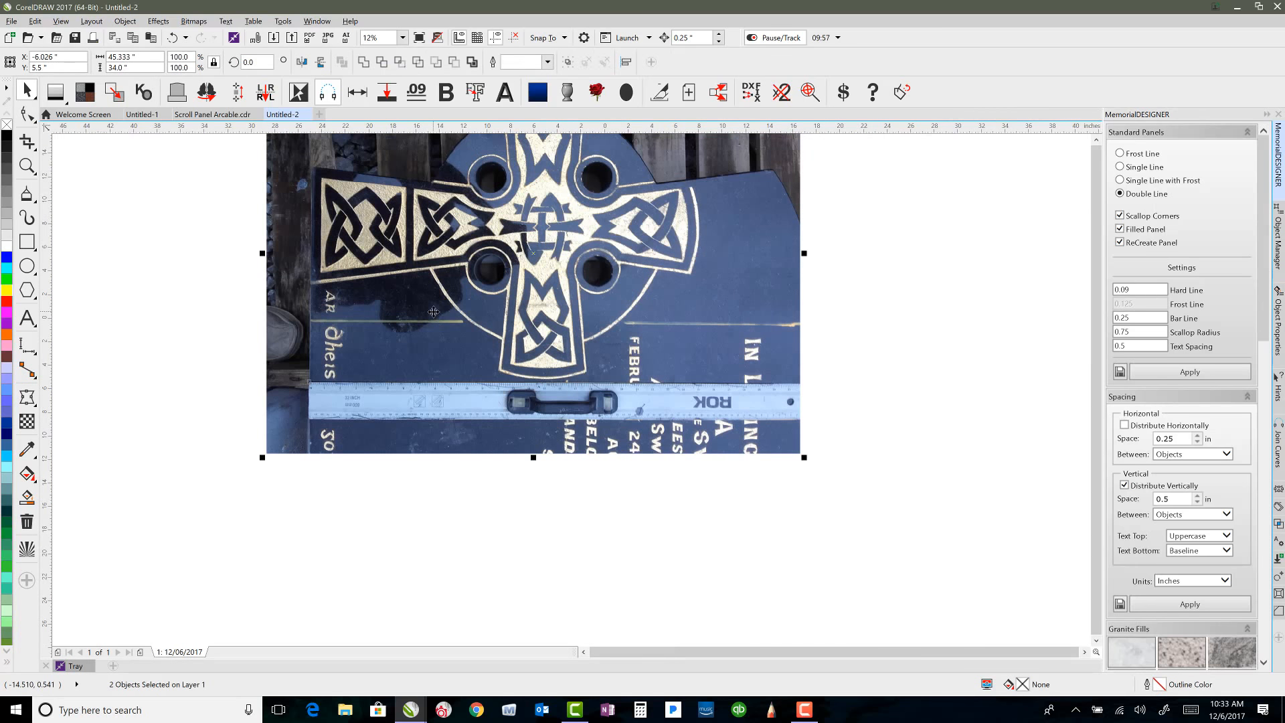
# Step: Size the headstone photo to 30 in from the ruler reference line, straightening it vertically and deleting the line
pyautogui.click(356, 93)
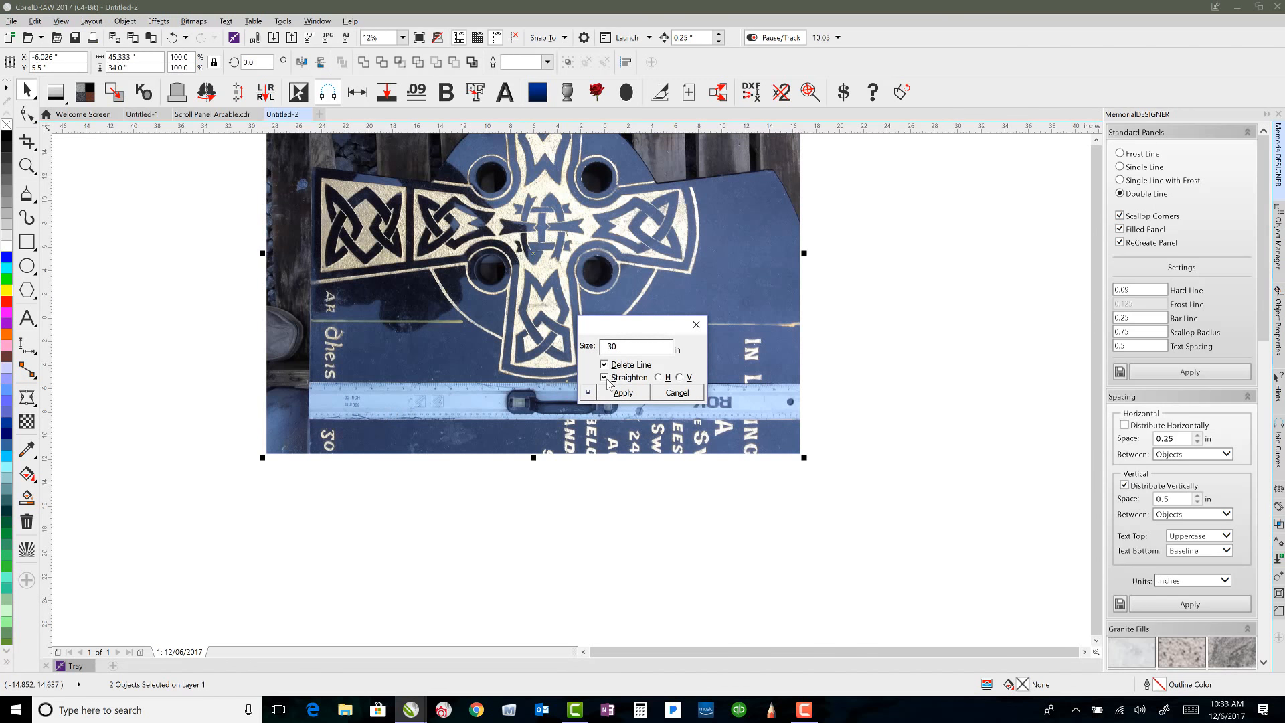
pyautogui.click(680, 378)
pyautogui.click(624, 395)
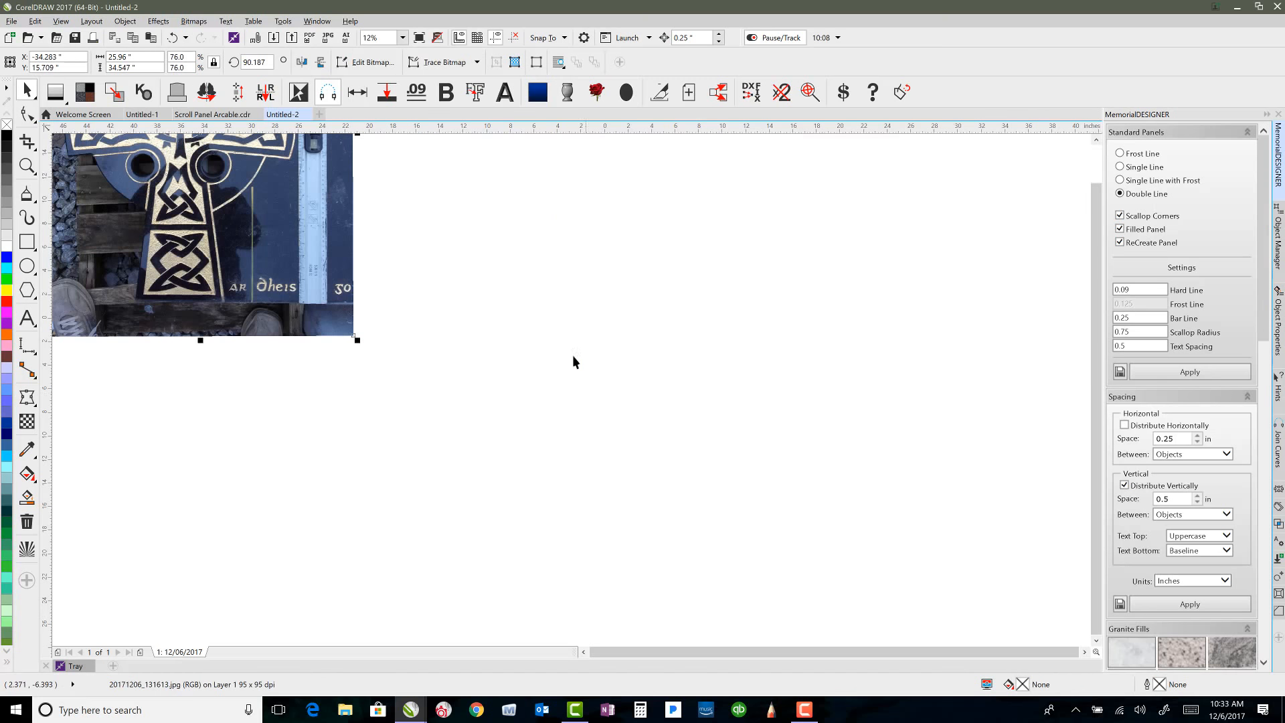
pyautogui.press('F4')
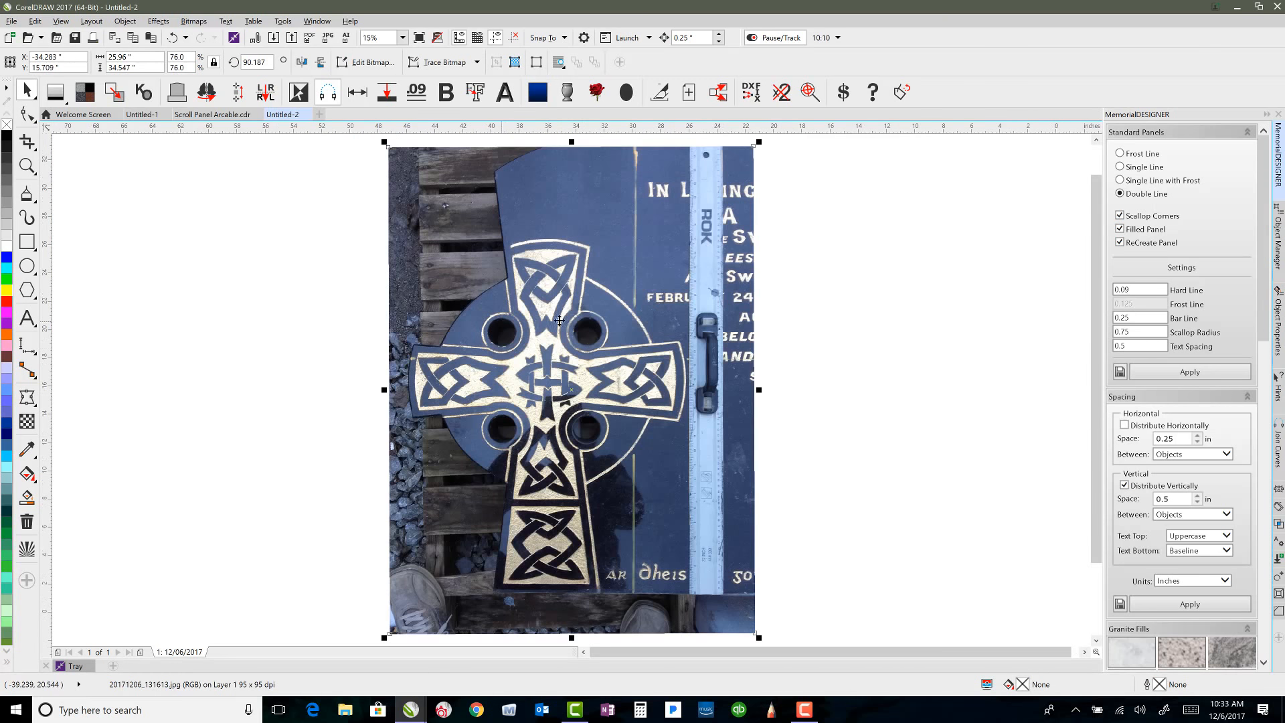
# Step: Draw a line about 18.3 in long along the headstone's bottom edge, from the cross base's outer corner to the photo's edge
pyautogui.click(766, 518)
pyautogui.scroll(1, 664, 606)
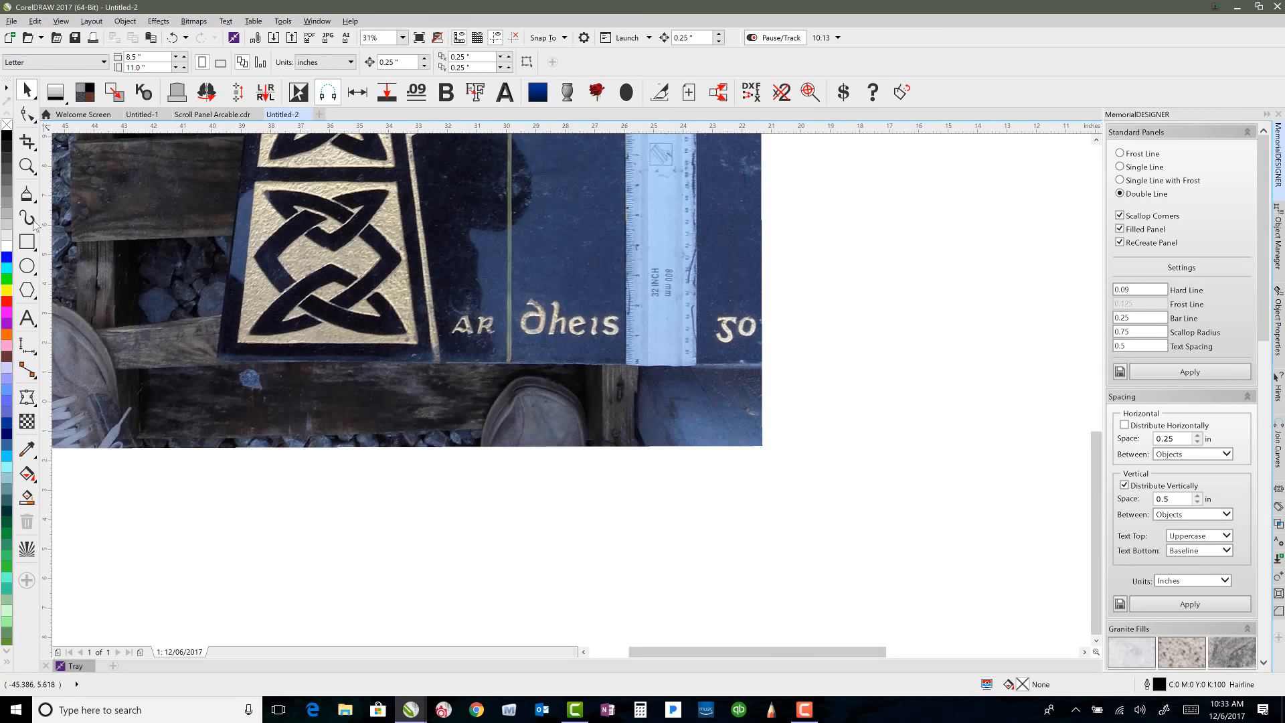
pyautogui.click(24, 196)
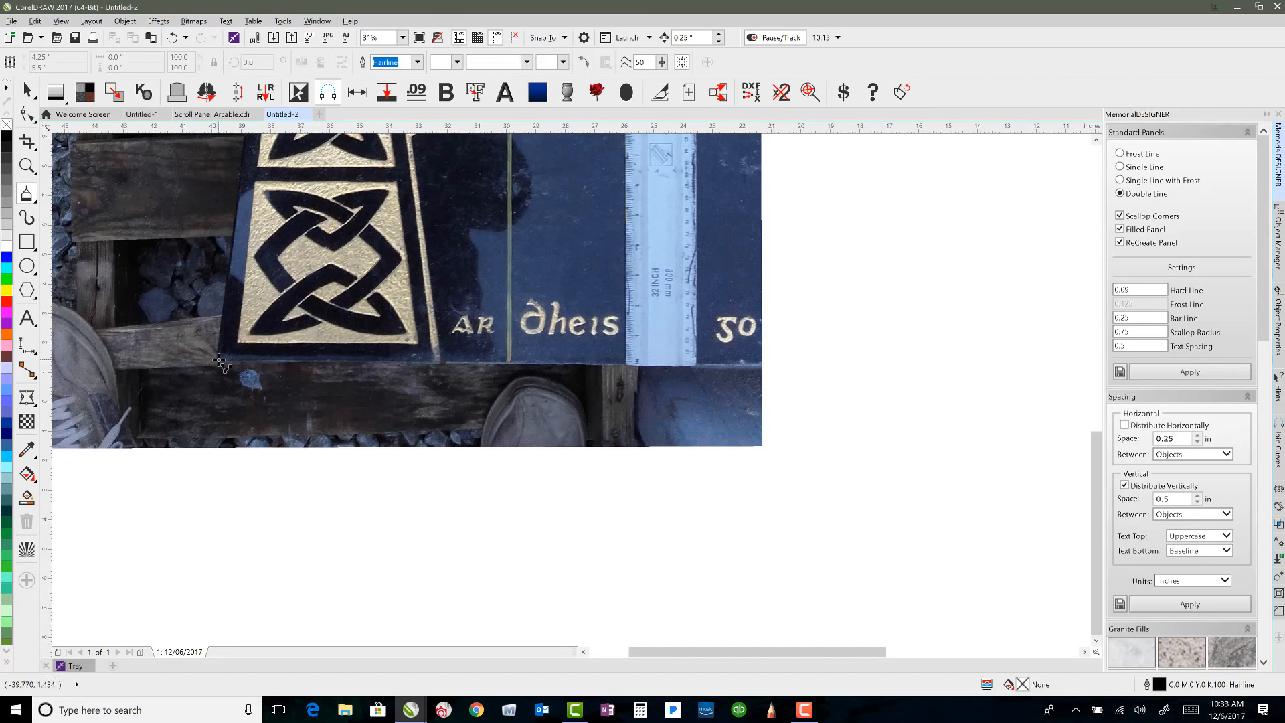
pyautogui.click(32, 199)
pyautogui.click(57, 195)
pyautogui.click(219, 361)
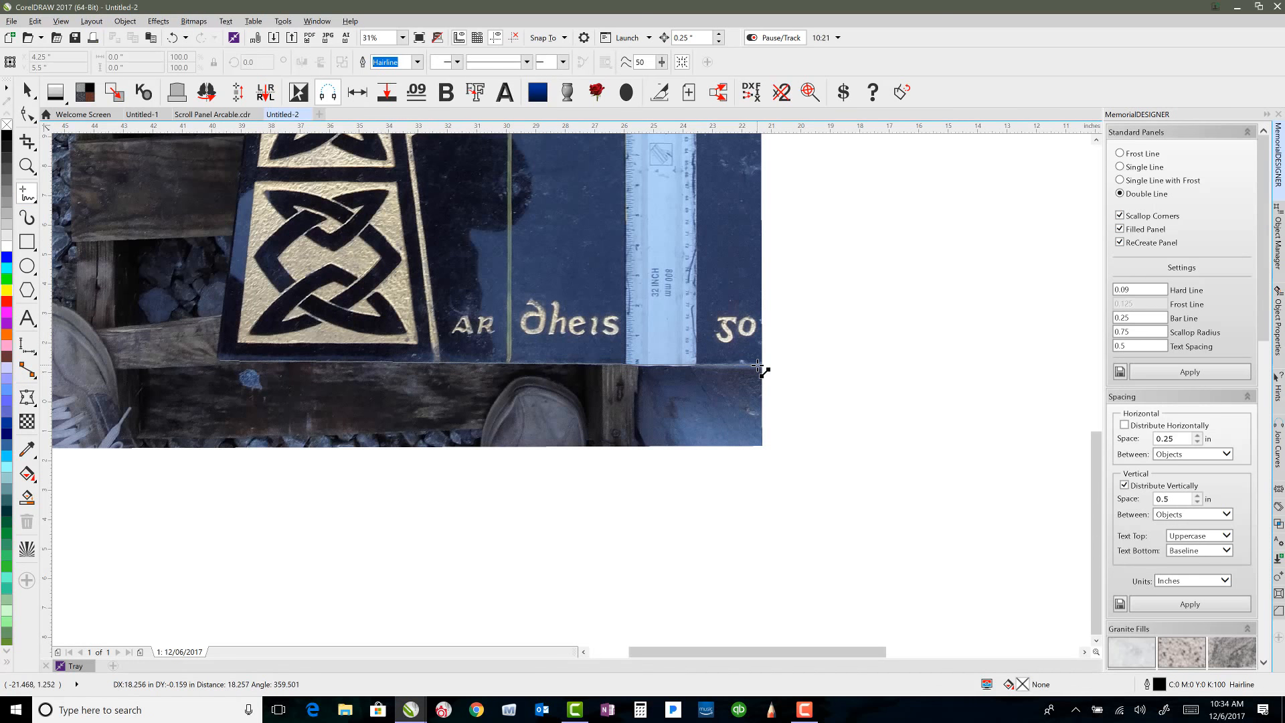
pyautogui.click(760, 367)
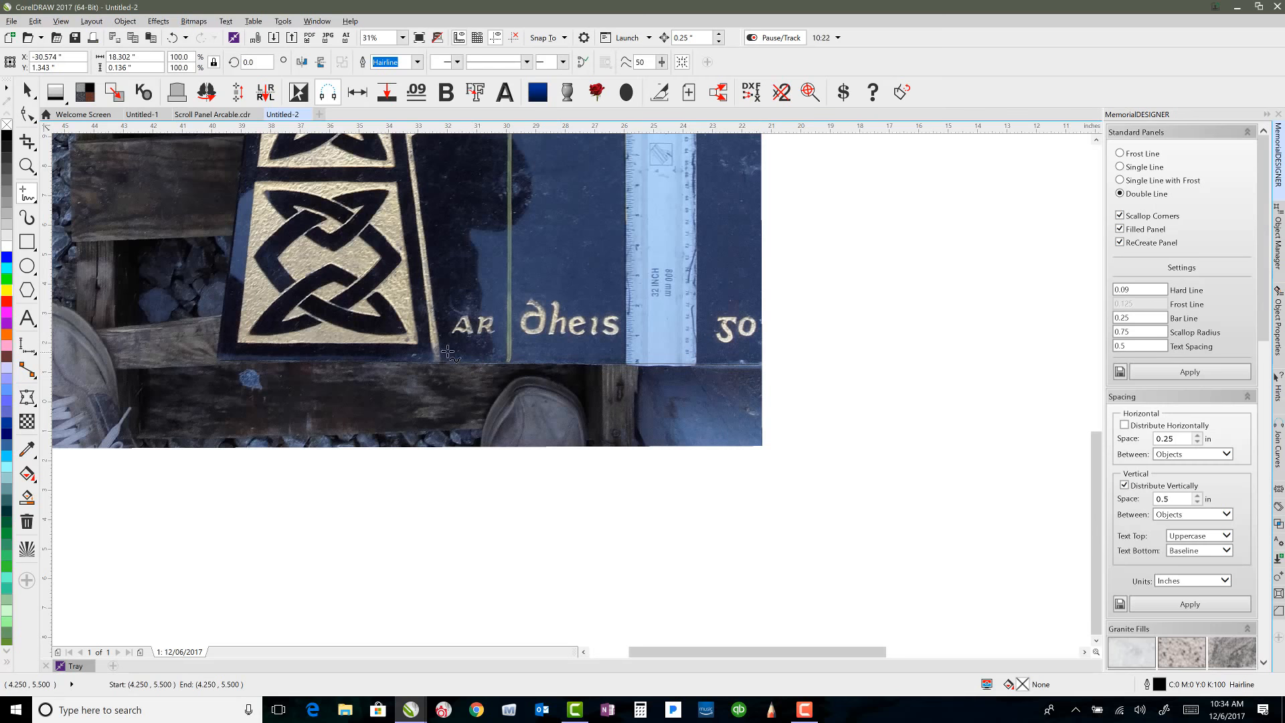
# Step: Straighten the headstone photo from the bottom-edge line with the size set to 0, deleting the line
pyautogui.click(27, 91)
pyautogui.keyDown('shift'); pyautogui.click(427, 226); pyautogui.keyUp('shift')
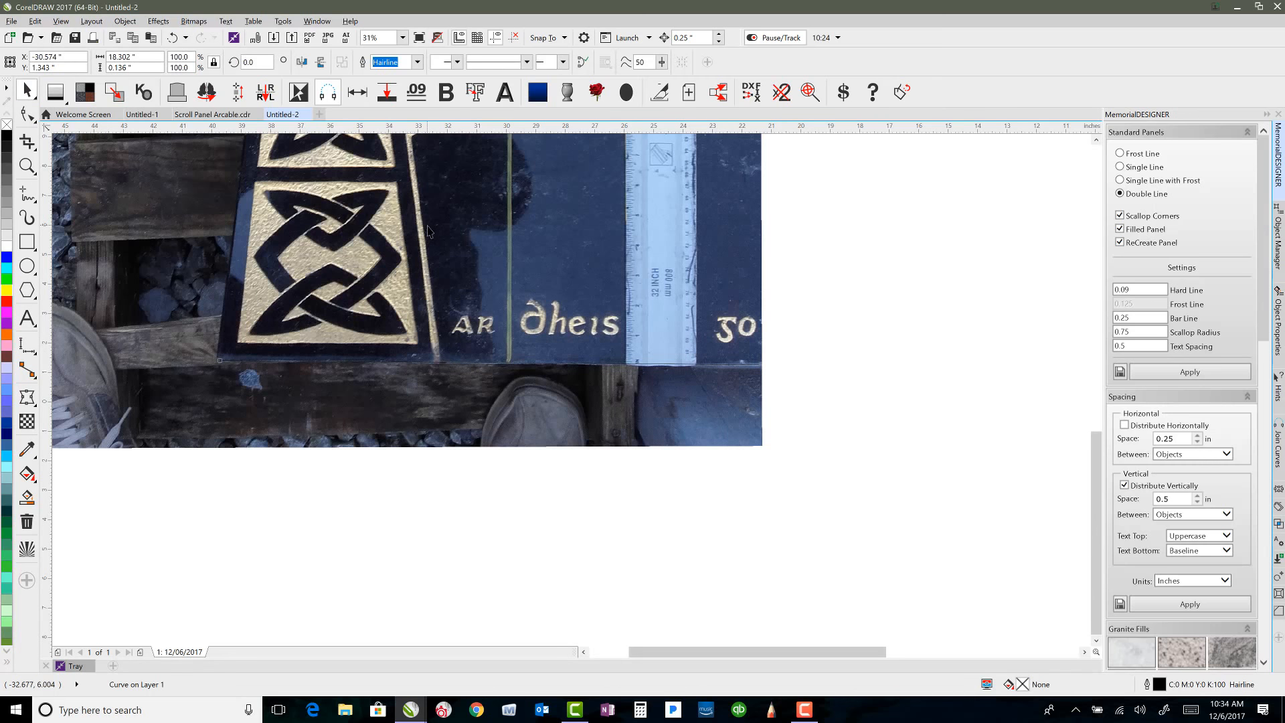
pyautogui.click(357, 94)
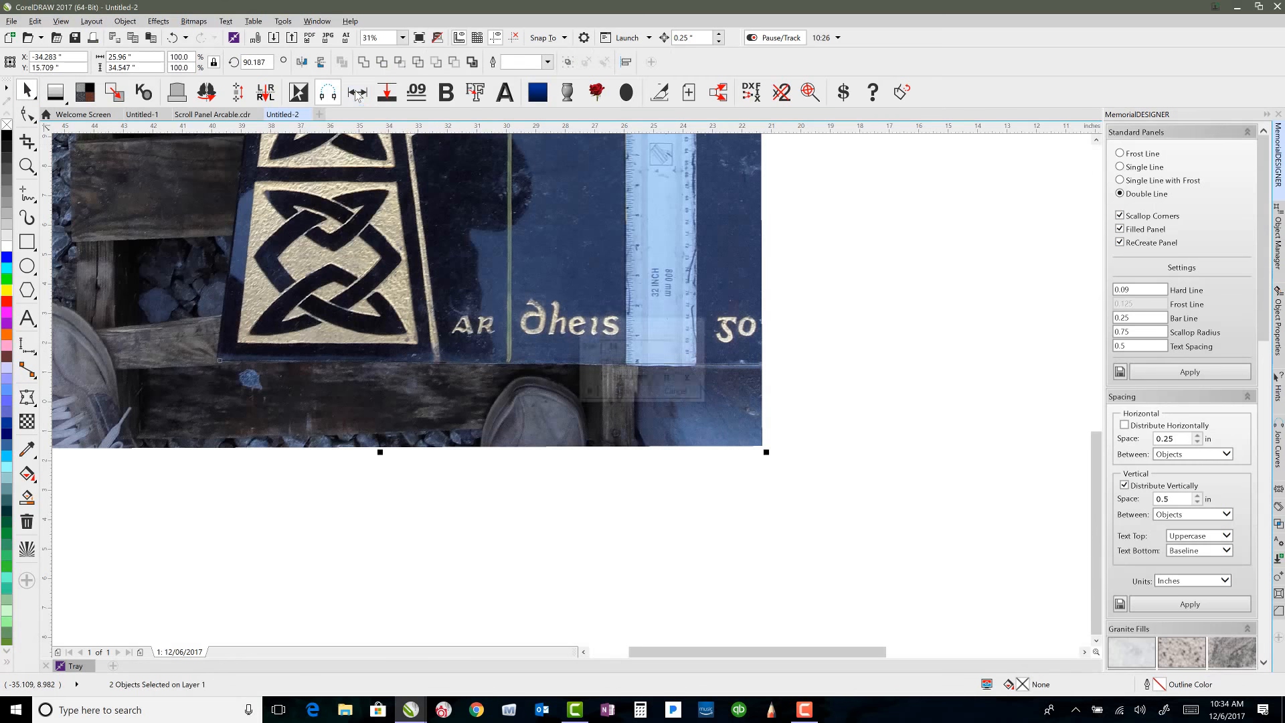
pyautogui.doubleClick(627, 345)
pyautogui.write('0')
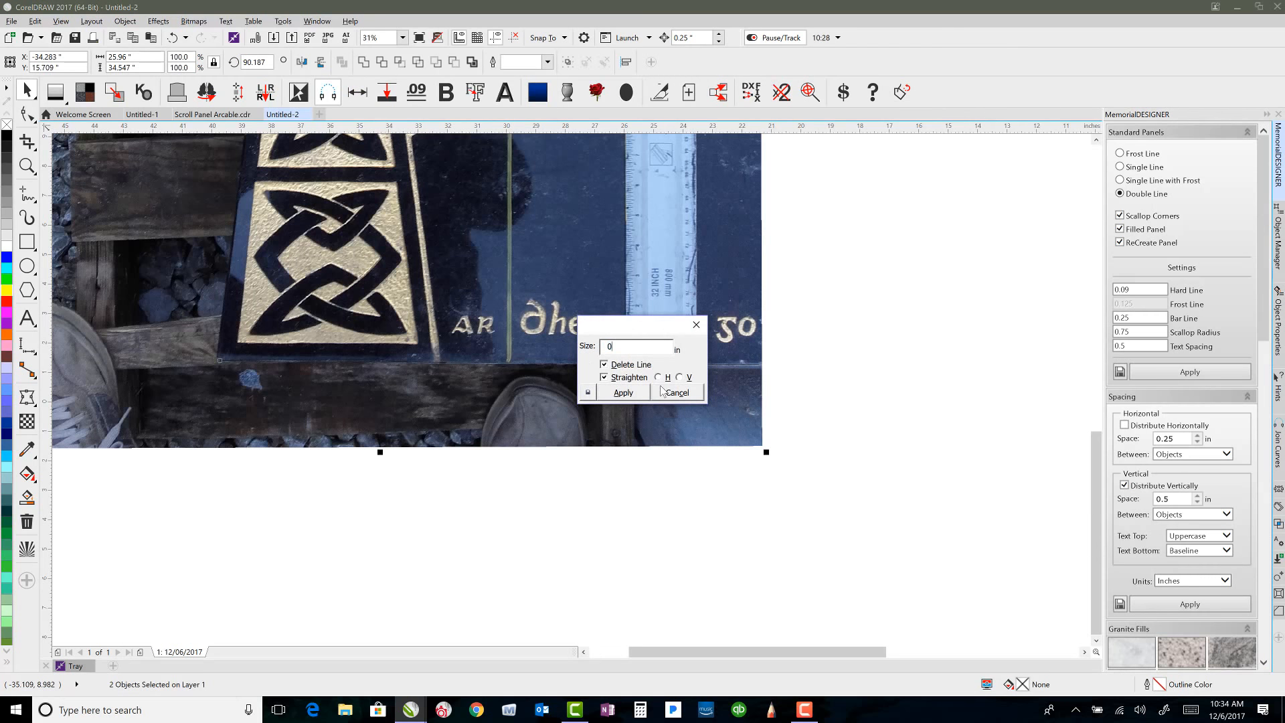
pyautogui.click(623, 393)
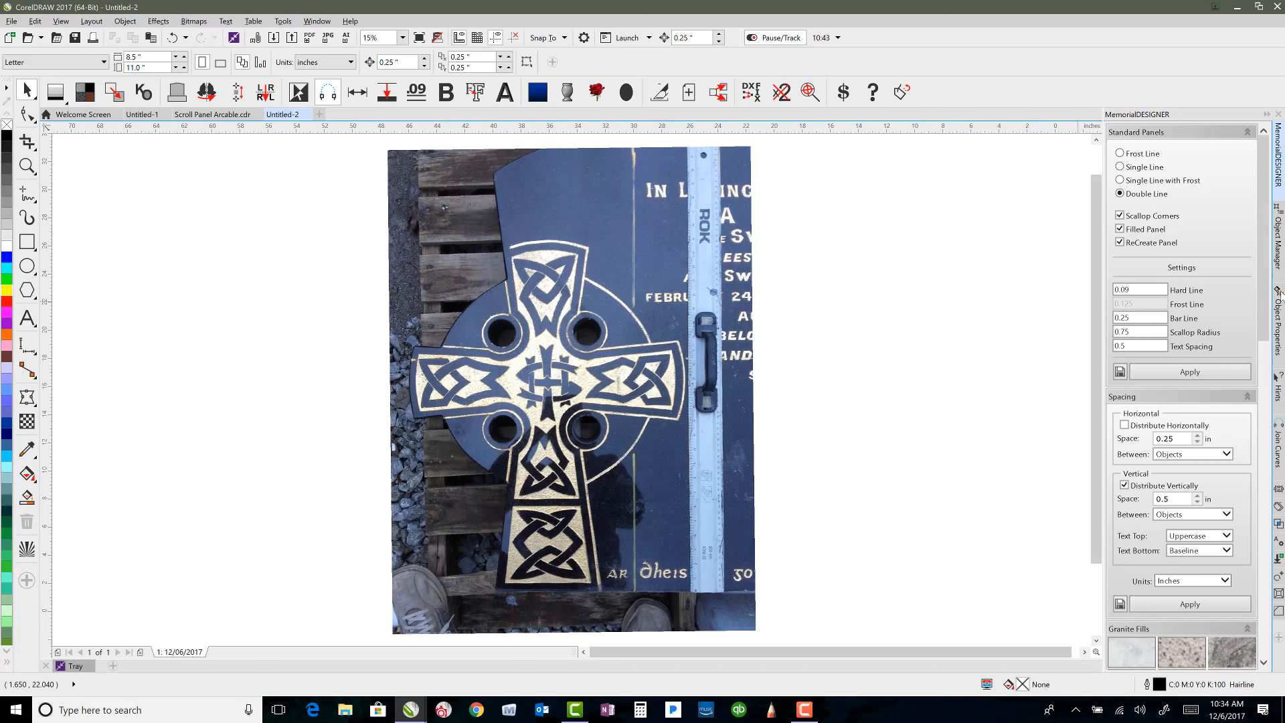
pyautogui.press('F10')
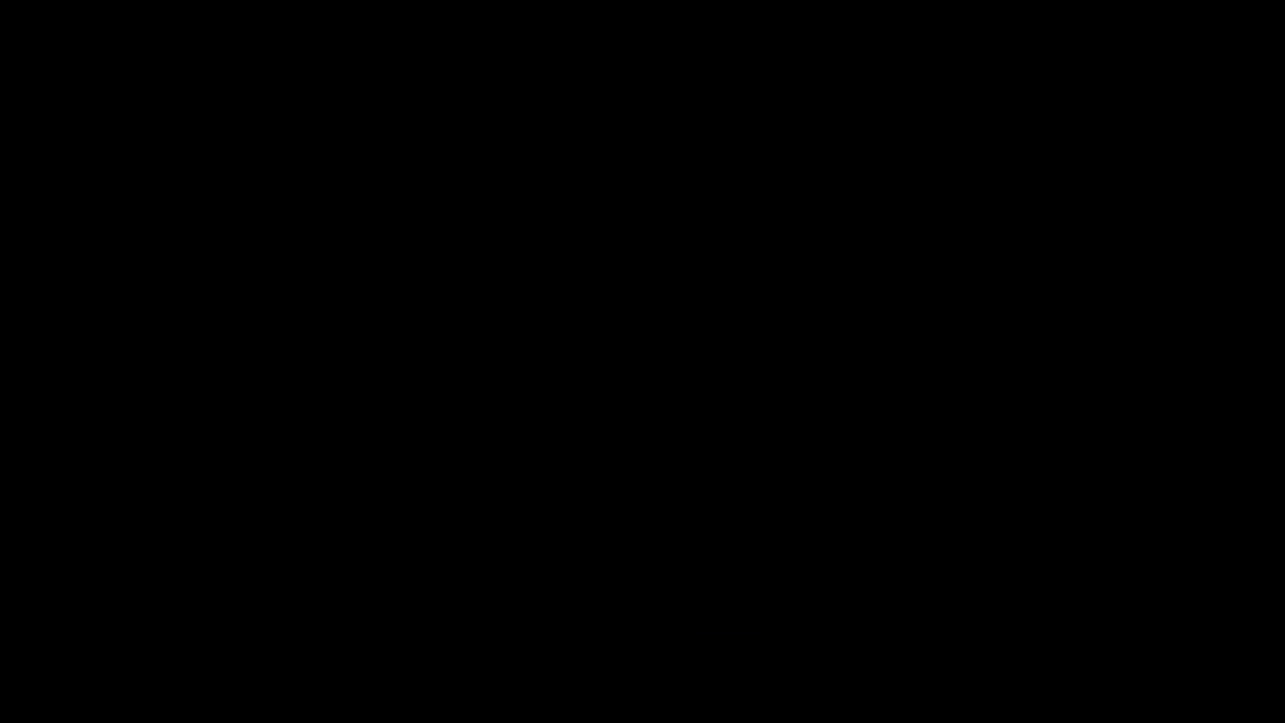